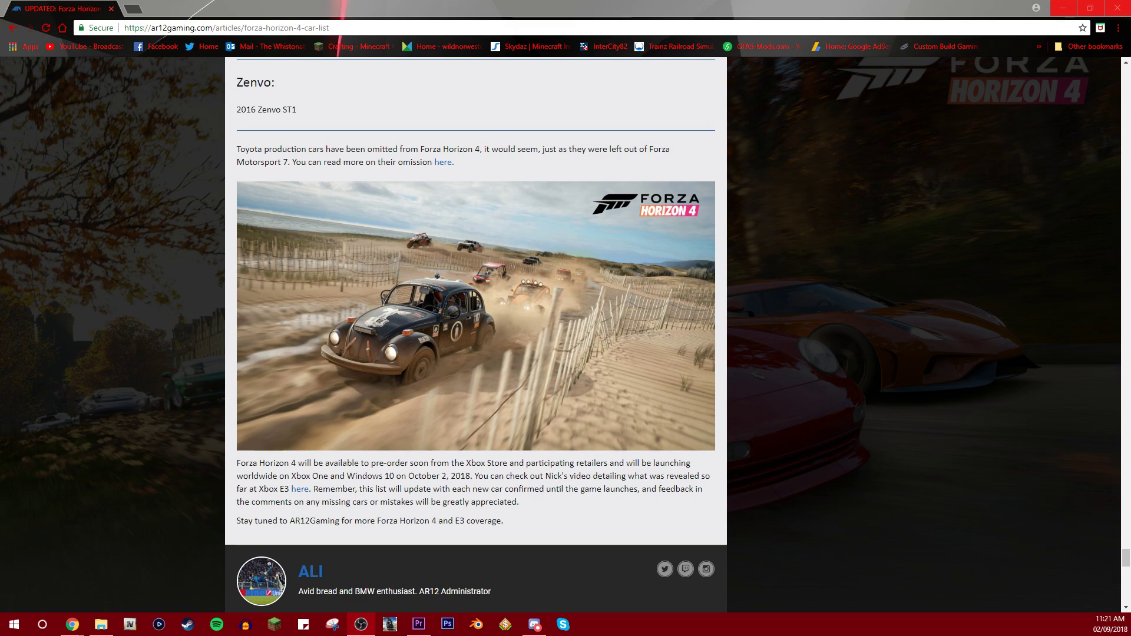
scroll(461, 336, "up", 2)
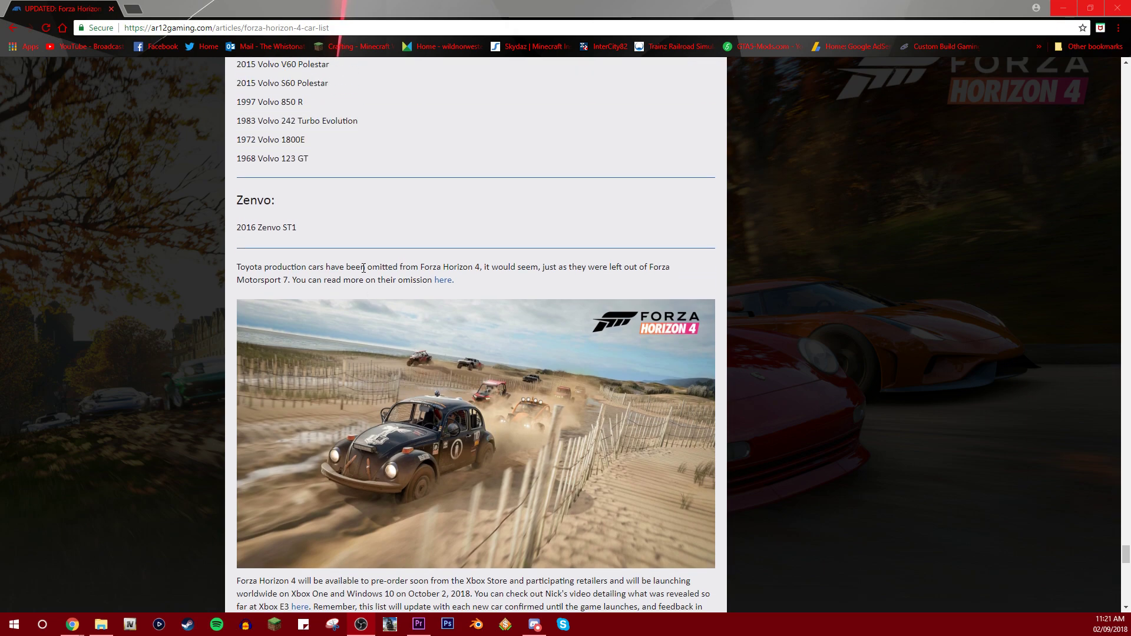
scroll(526, 280, "up", 1)
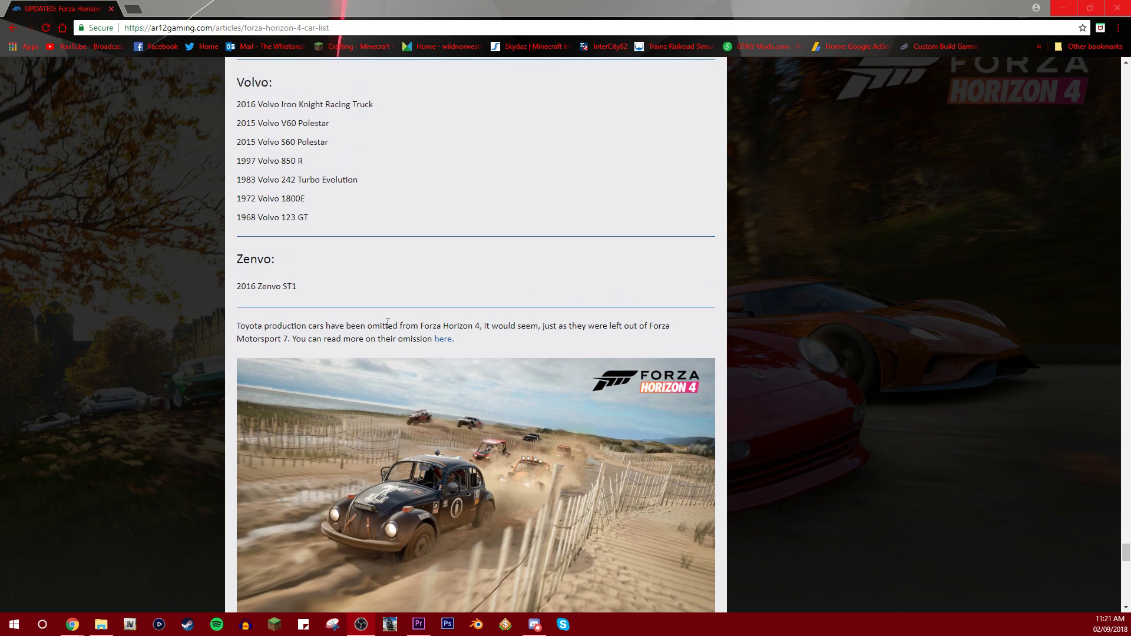
scroll(377, 419, "down", 3)
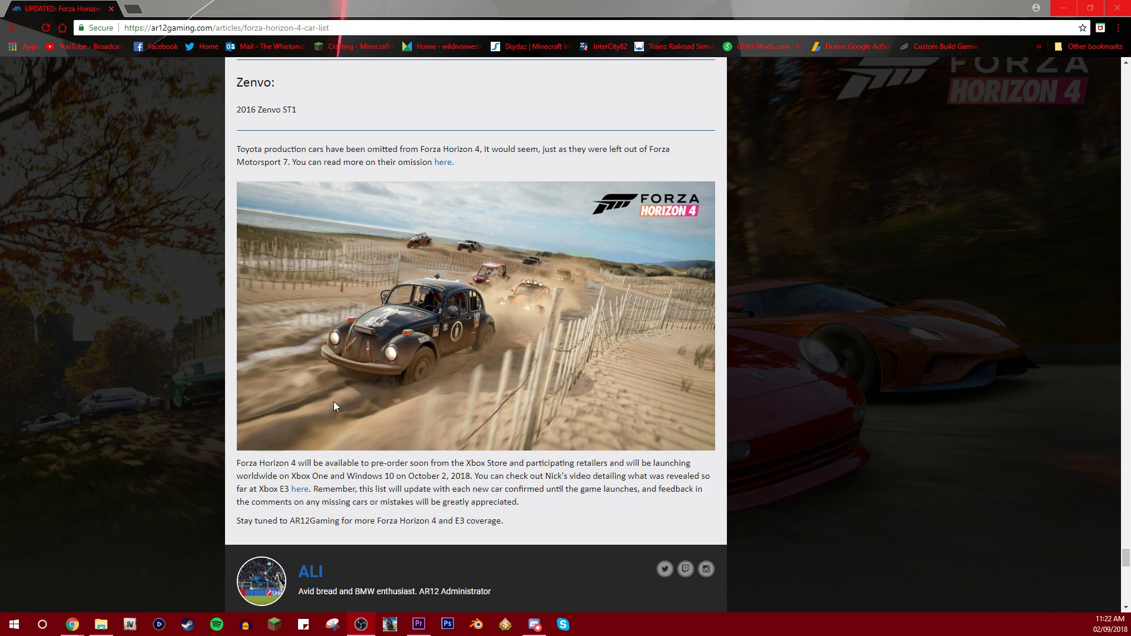
scroll(318, 407, "up", 2)
scroll(305, 408, "up", 1)
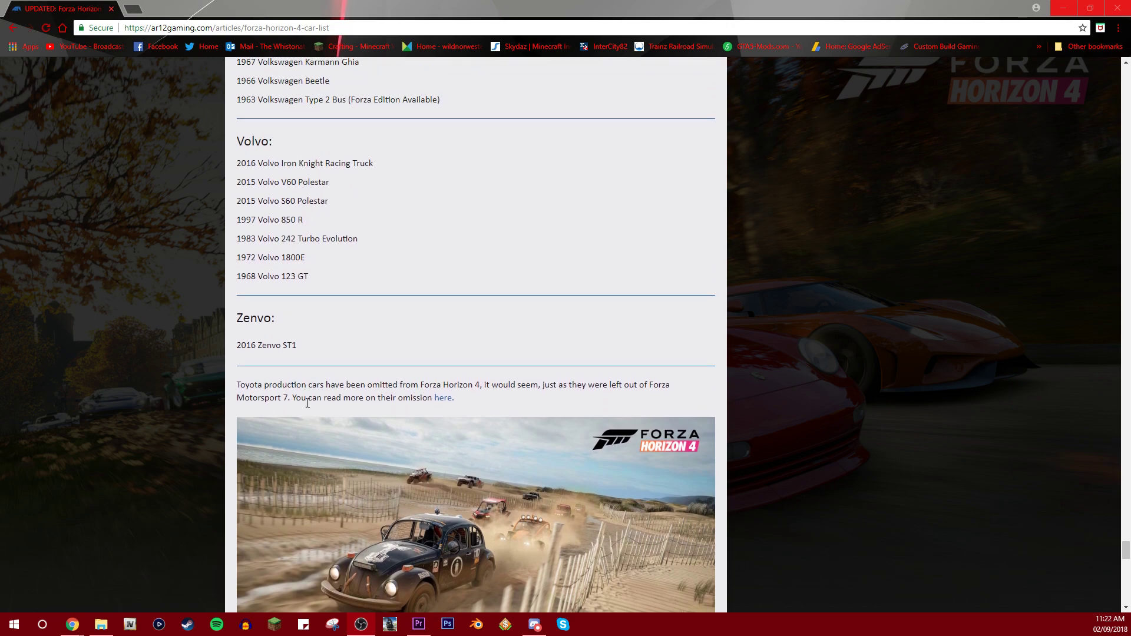
scroll(239, 406, "up", 1)
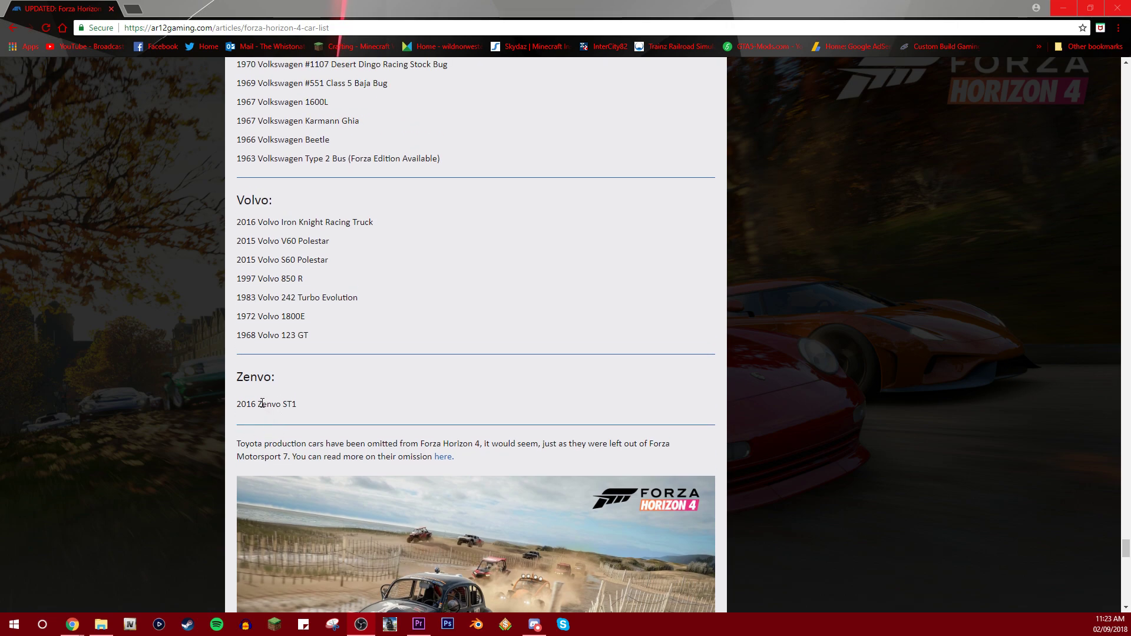
scroll(262, 403, "up", 1)
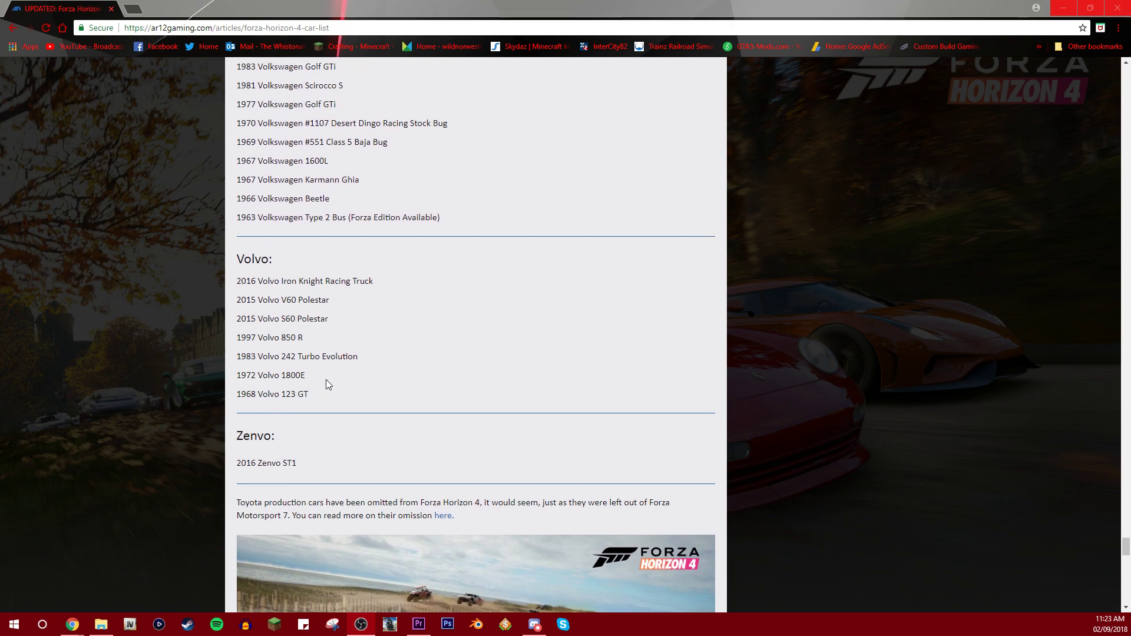
scroll(320, 379, "up", 1)
left_click_drag(380, 343, 219, 345)
Scroll up past the Zenvo, Volvo and Volkswagen entries, clearing stray text selections
left_click(266, 340)
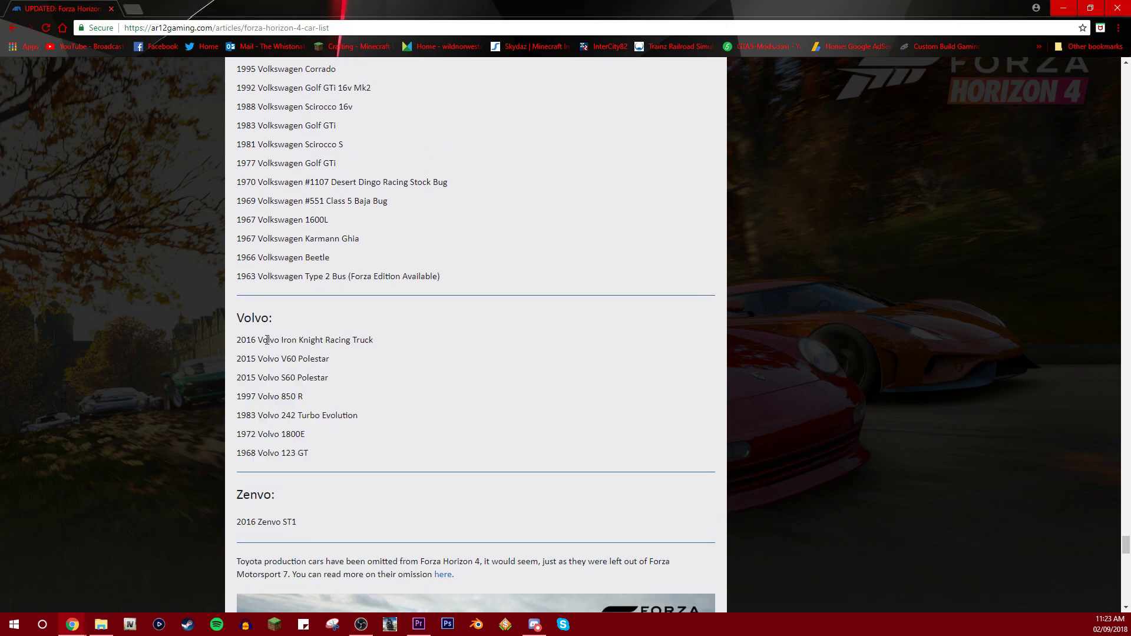
scroll(265, 339, "up", 2)
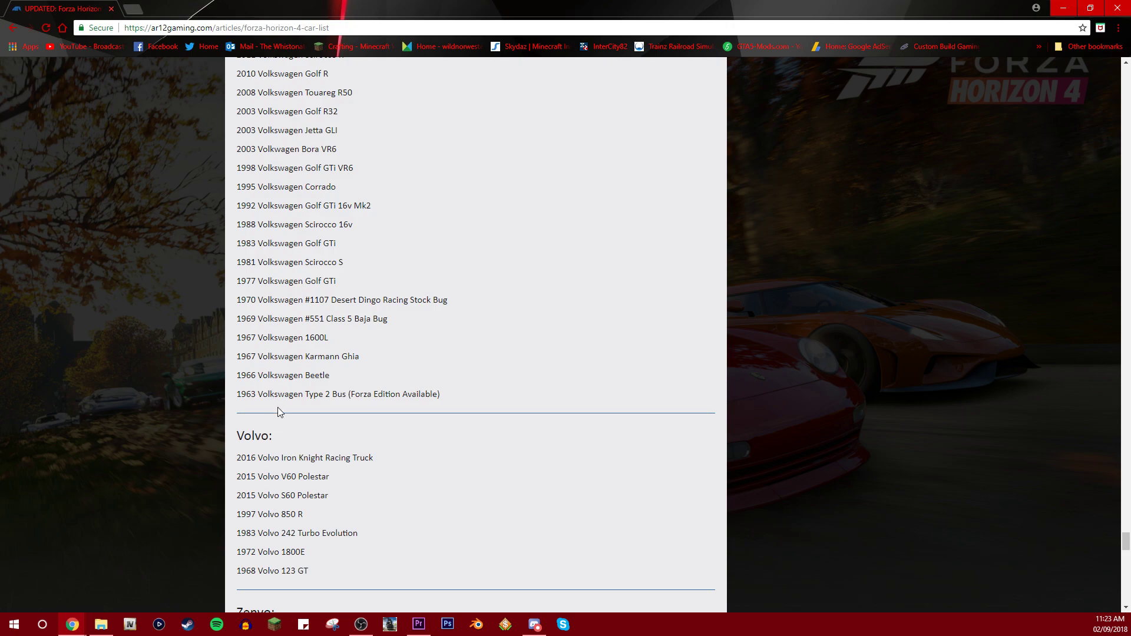
scroll(272, 415, "up", 1)
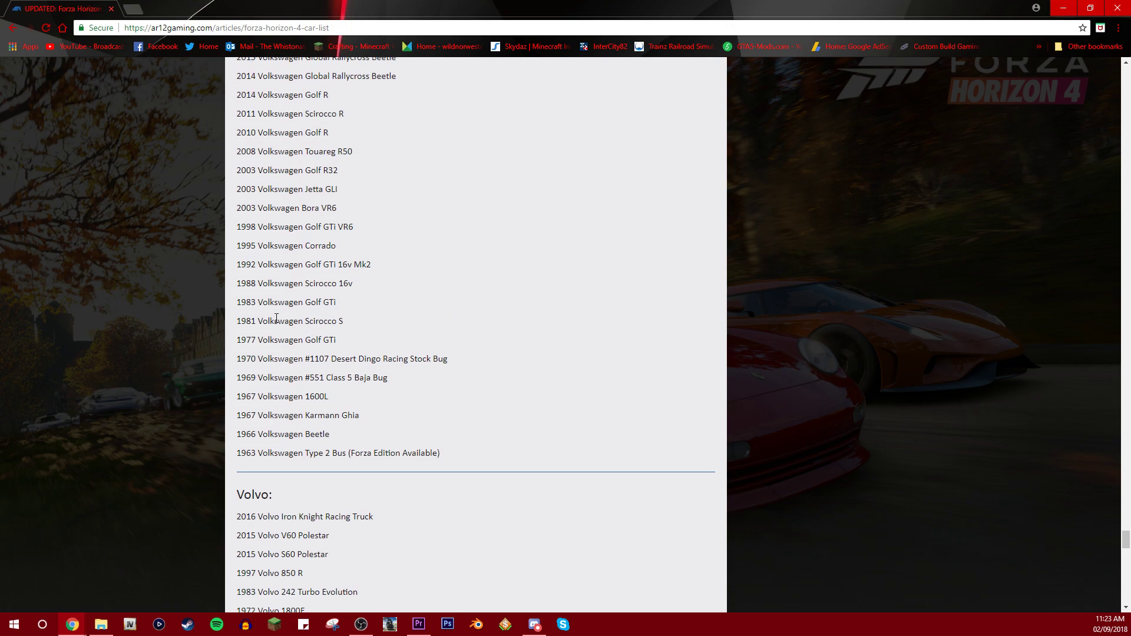
scroll(277, 319, "up", 1)
scroll(276, 319, "up", 1)
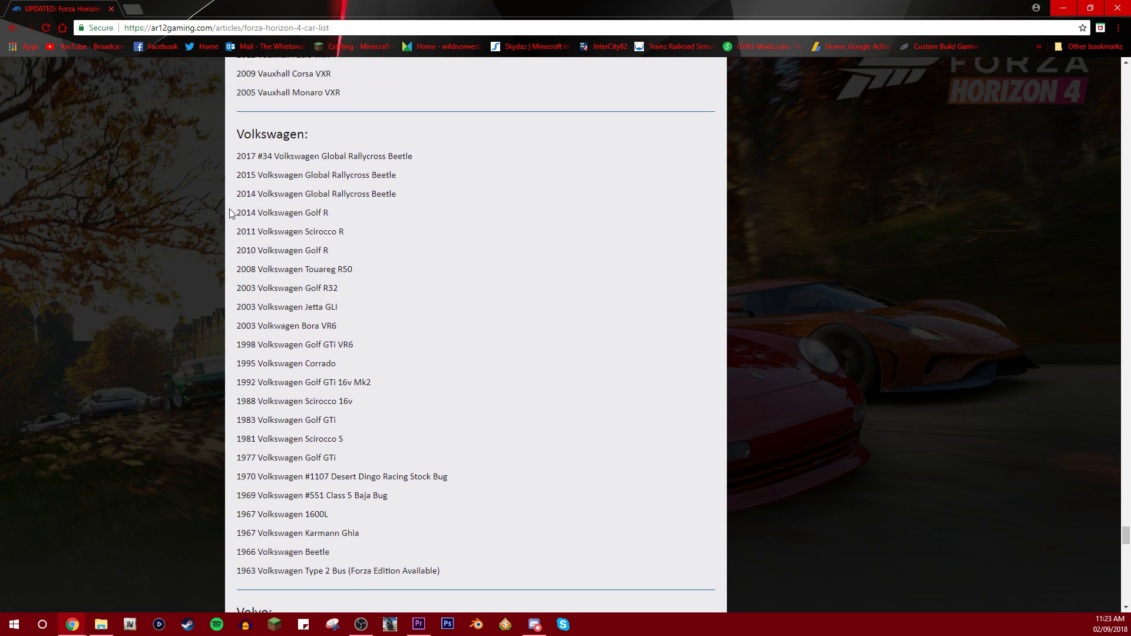
left_click_drag(235, 214, 353, 216)
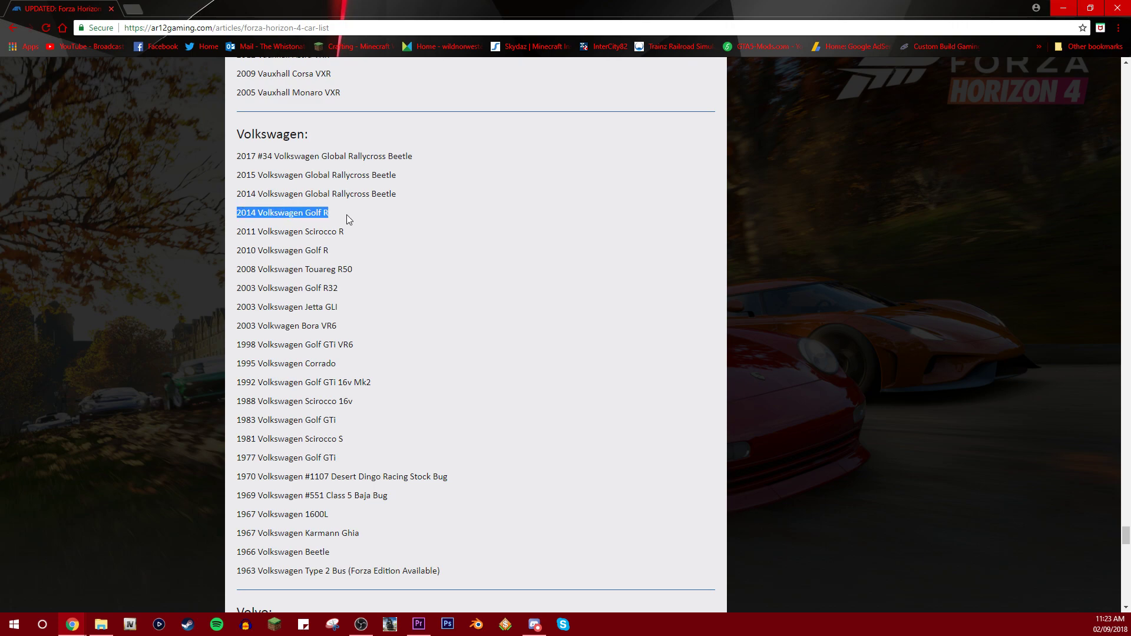
left_click(314, 232)
scroll(279, 300, "up", 1)
scroll(340, 378, "up", 1)
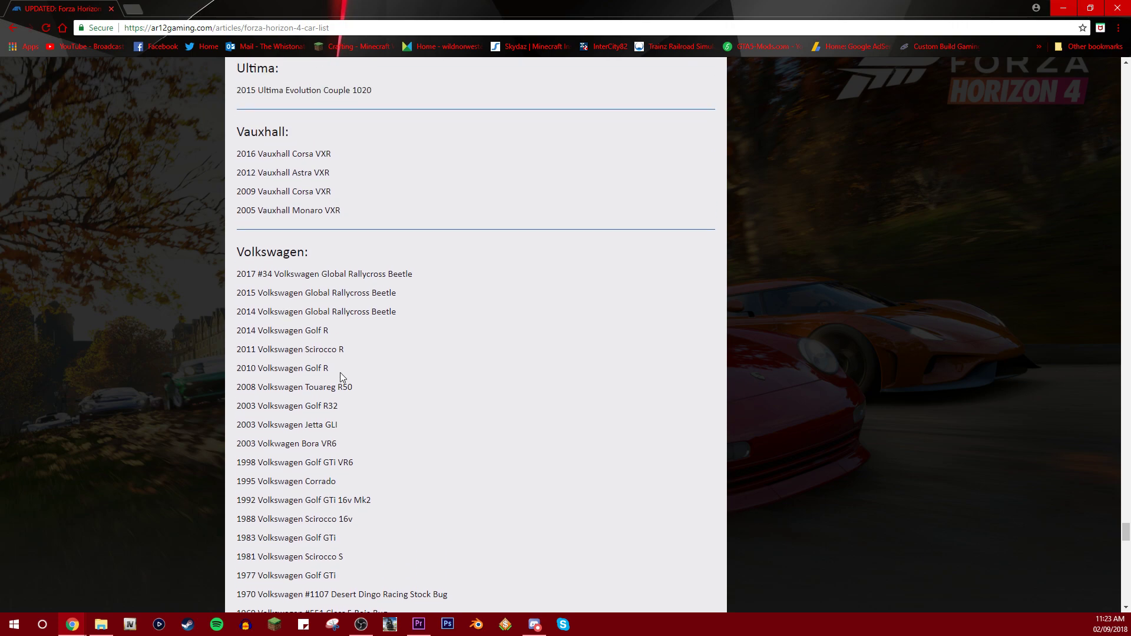
left_click_drag(363, 396, 203, 391)
left_click(281, 389)
Look up Google Images of the 2008 Volkswagen Touareg R50, then return to the list
left_click_drag(358, 395, 235, 390)
right_click(250, 380)
left_click(300, 410)
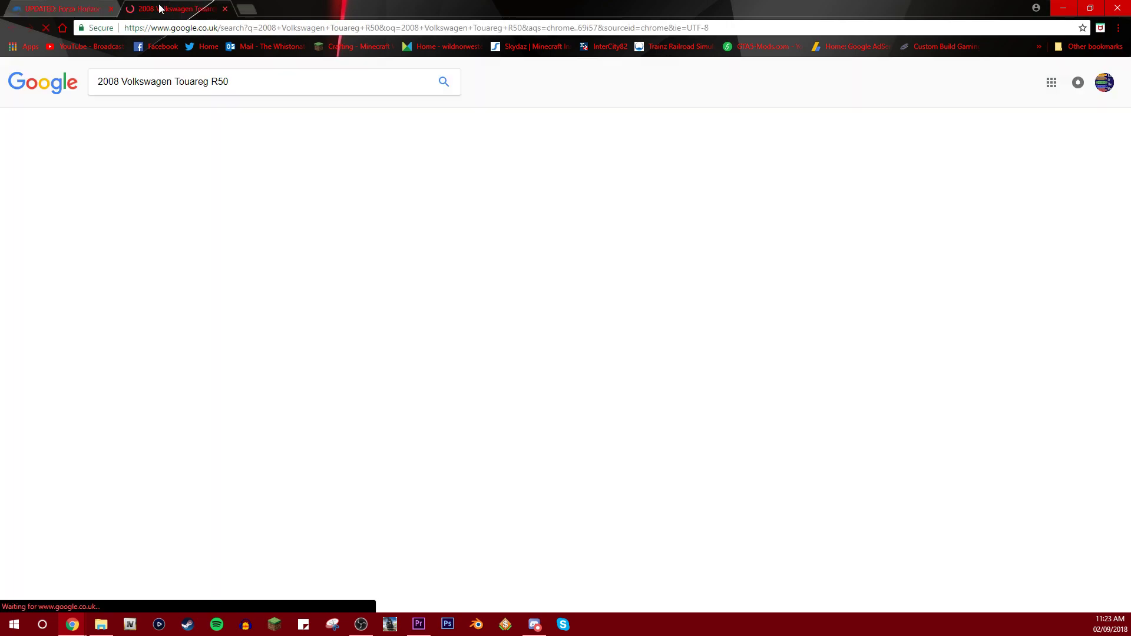
left_click(137, 115)
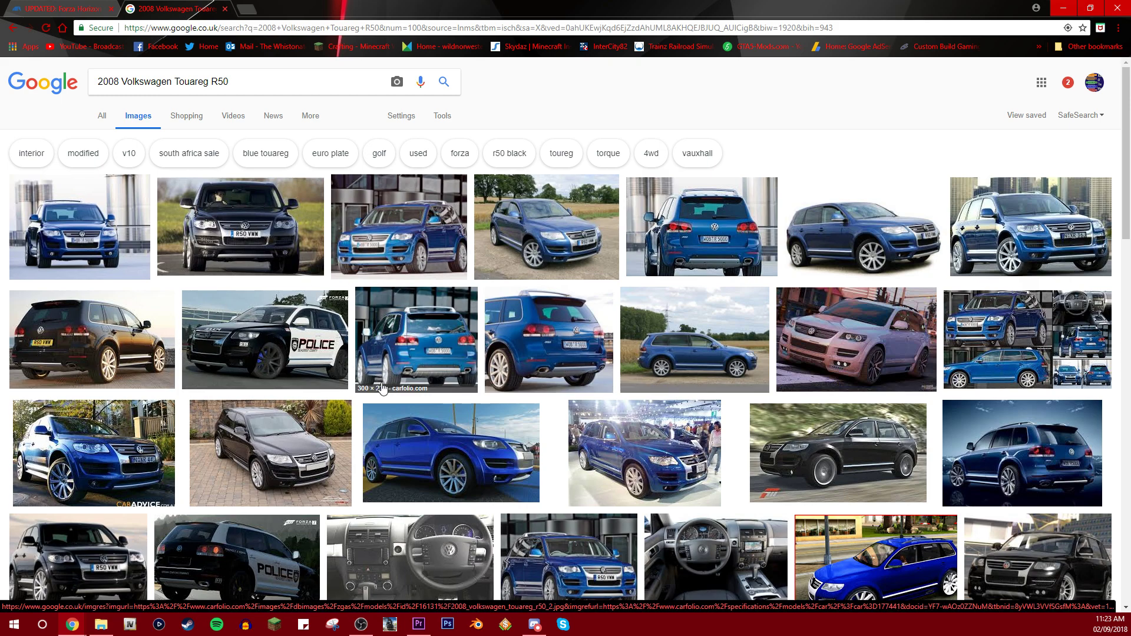
left_click(40, 6)
scroll(301, 256, "up", 1)
scroll(287, 290, "up", 1)
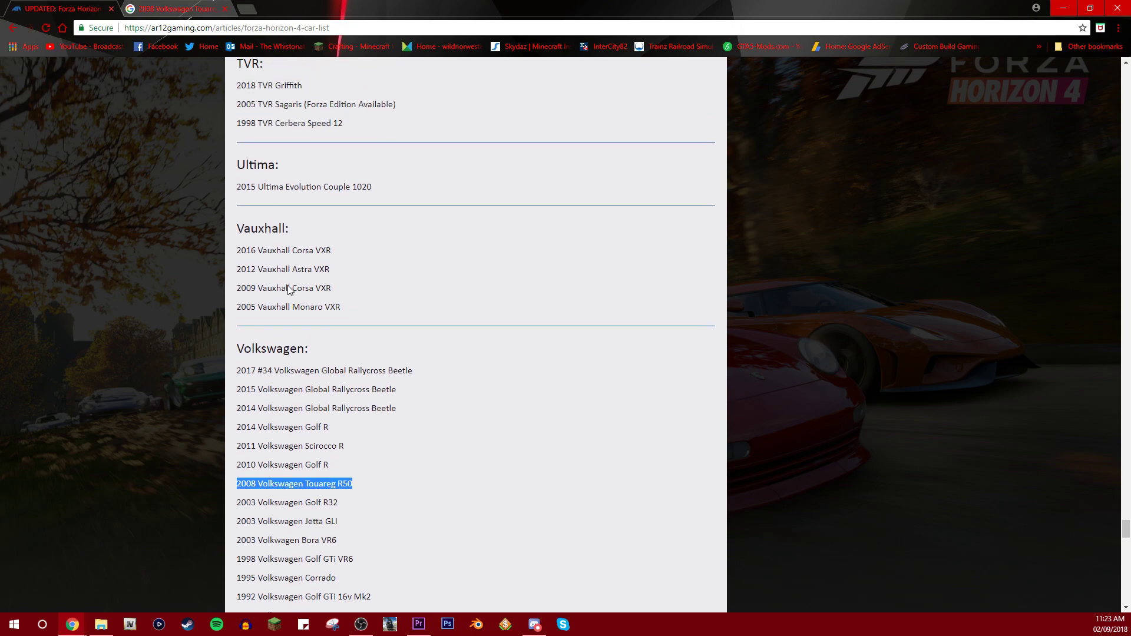
scroll(287, 290, "up", 1)
left_click_drag(360, 331, 238, 328)
Look up Google Images of the 2005 Vauxhall Monaro VXR, then return to the list
right_click(237, 334)
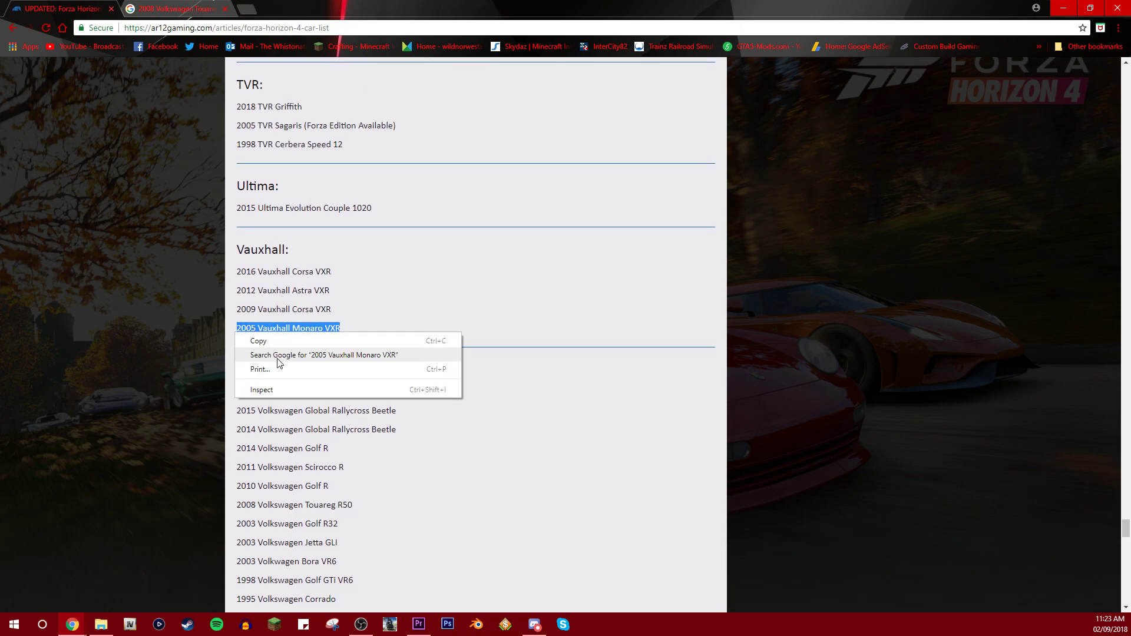
left_click(279, 356)
left_click(152, 124)
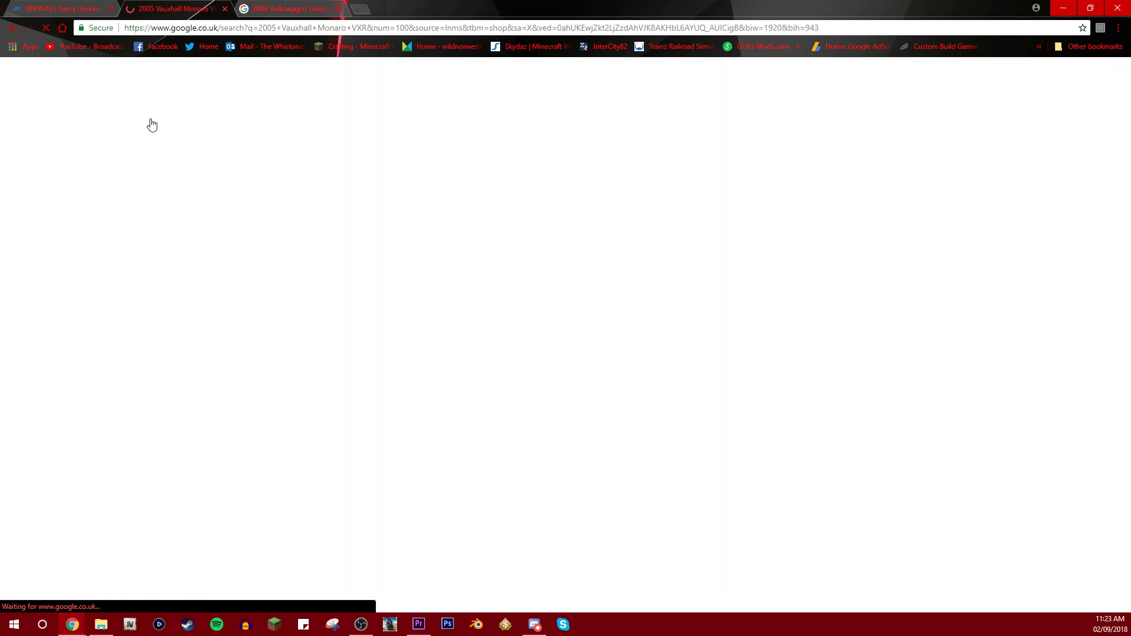
left_click(142, 115)
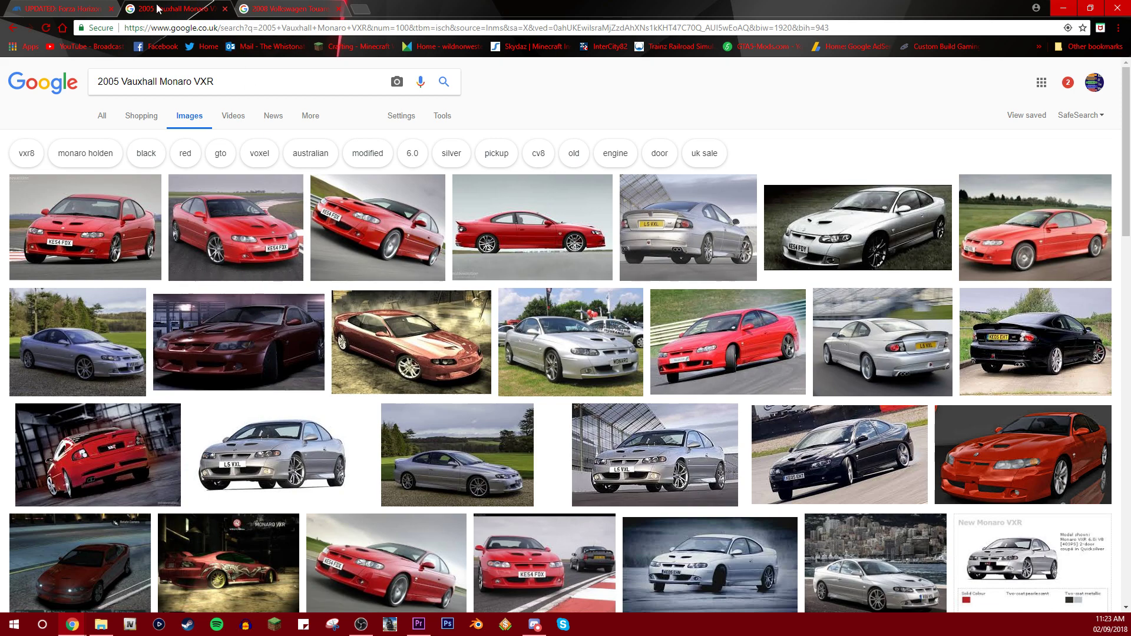
left_click(53, 9)
scroll(315, 240, "up", 3)
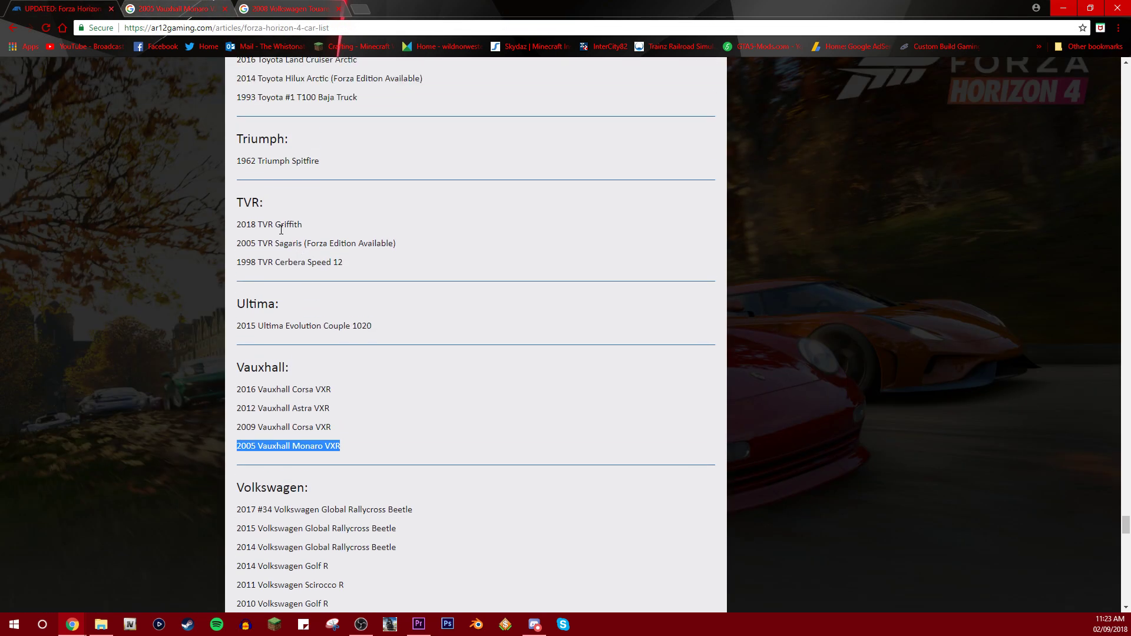
Look up Google Images of the 2018 TVR Griffith and preview a red Griffith photo
left_click_drag(300, 225, 236, 224)
right_click(236, 225)
left_click(292, 246)
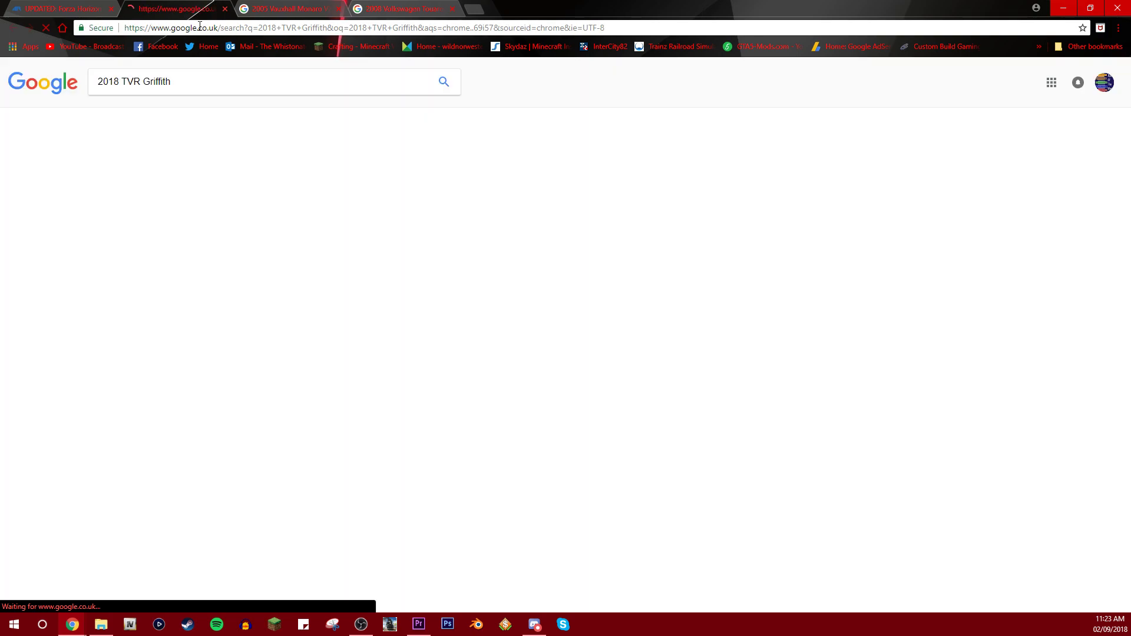
left_click(139, 118)
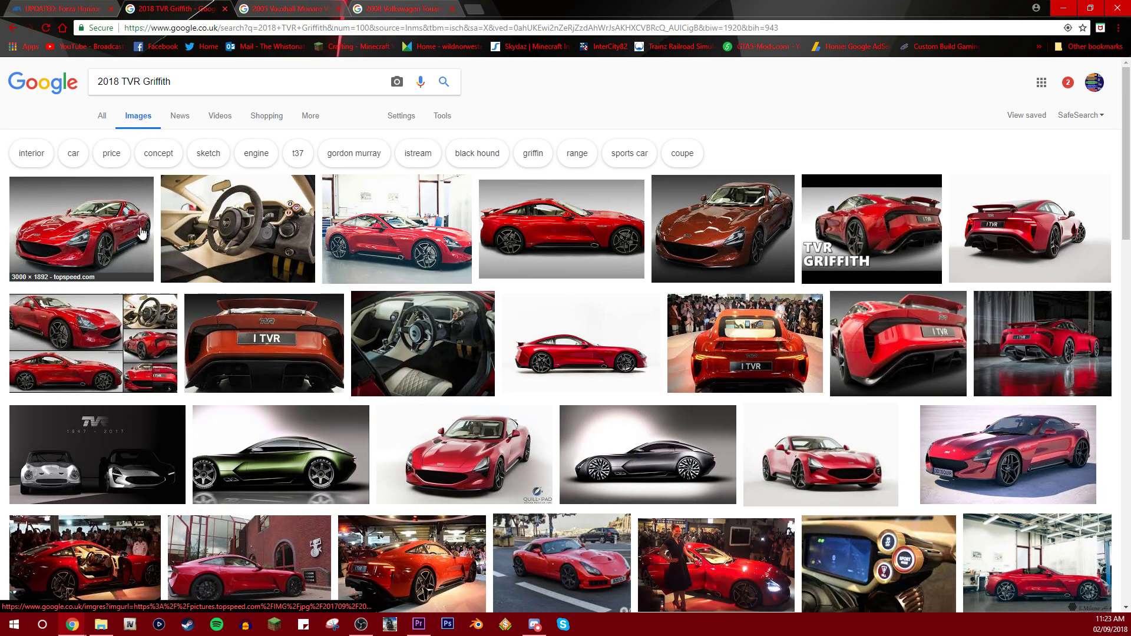
left_click(142, 233)
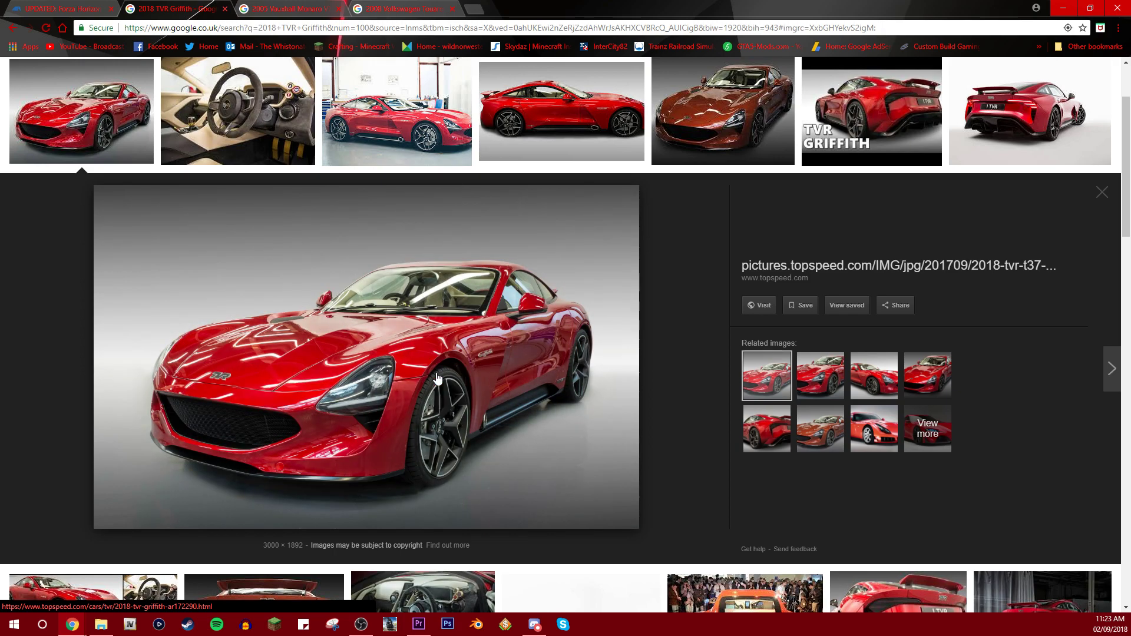
left_click(63, 8)
scroll(321, 291, "up", 2)
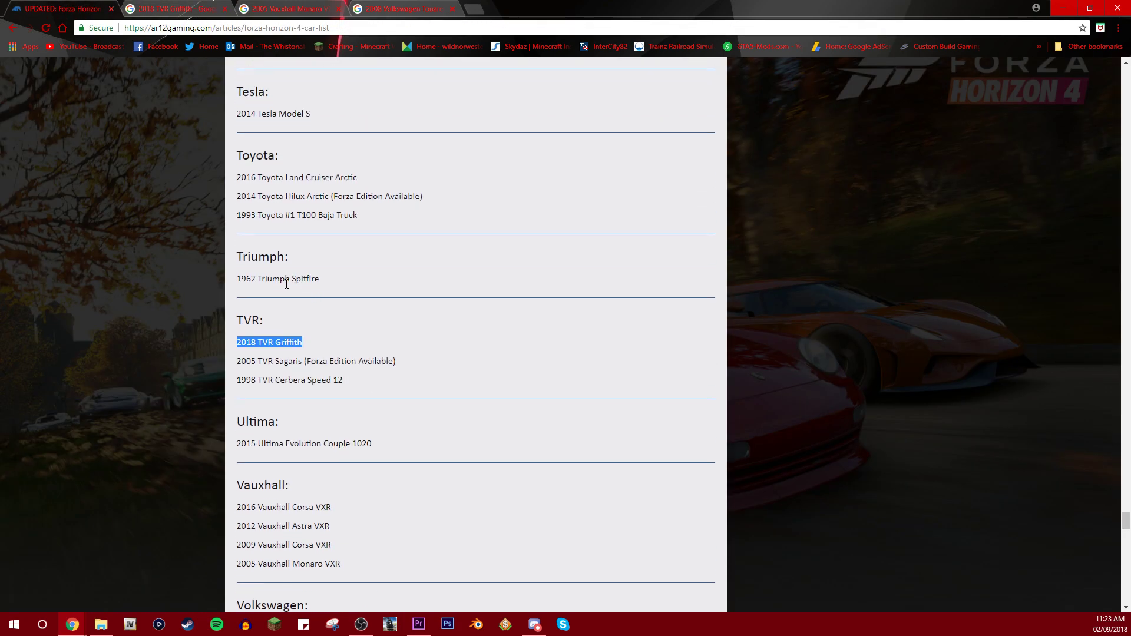
scroll(286, 284, "up", 1)
scroll(292, 301, "up", 2)
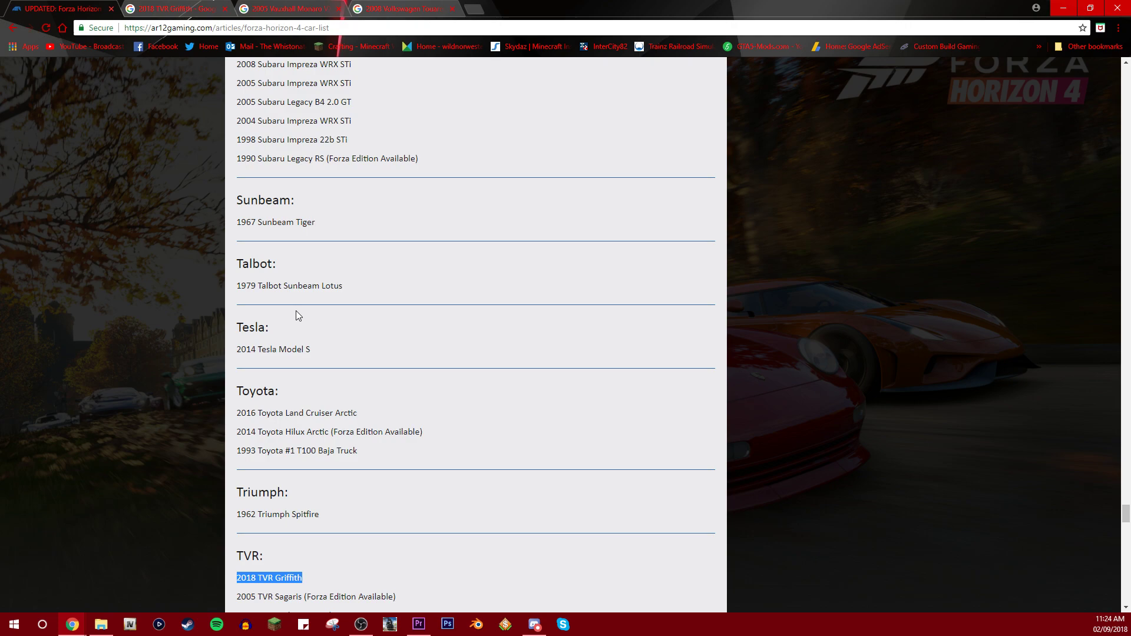
scroll(292, 311, "up", 1)
scroll(285, 309, "up", 2)
scroll(281, 354, "up", 2)
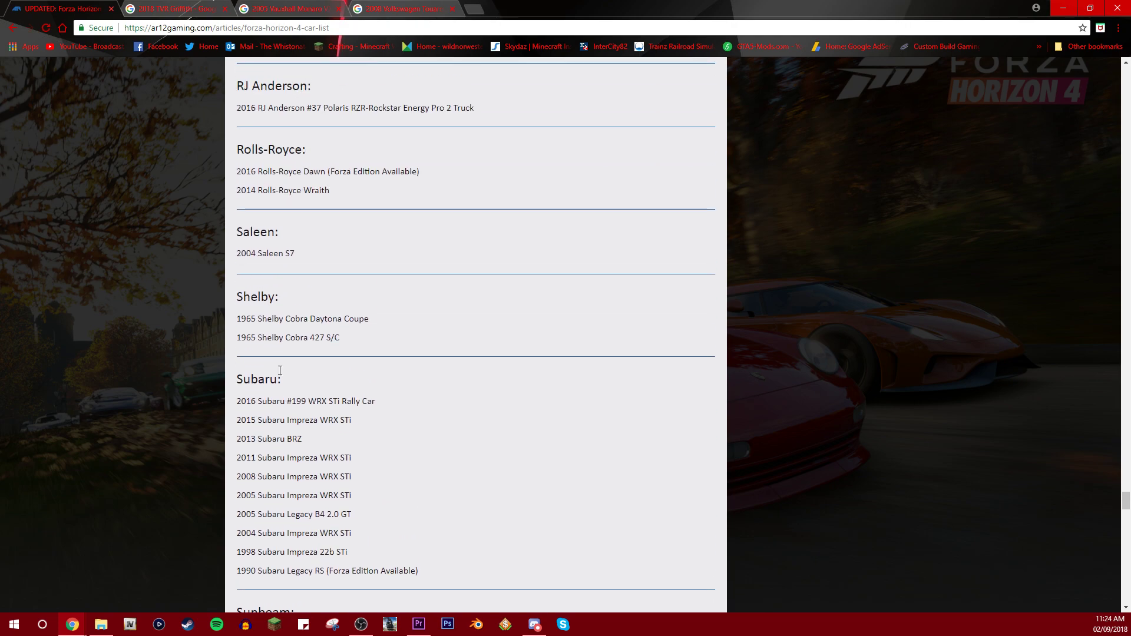
scroll(279, 371, "up", 2)
scroll(287, 357, "up", 1)
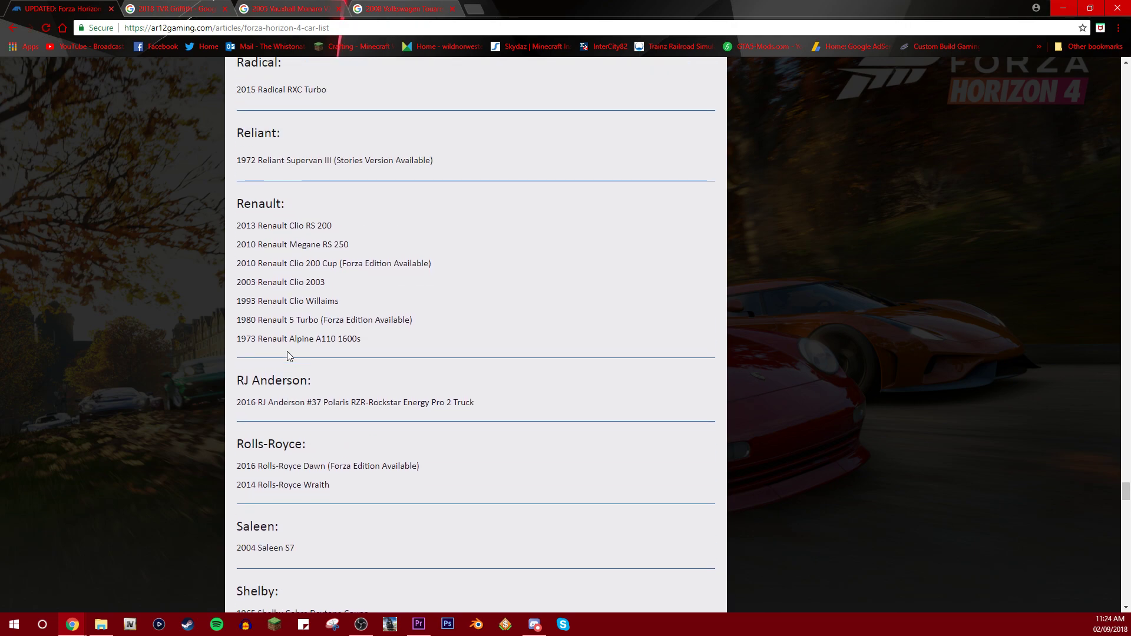
scroll(287, 352, "up", 2)
scroll(288, 349, "up", 1)
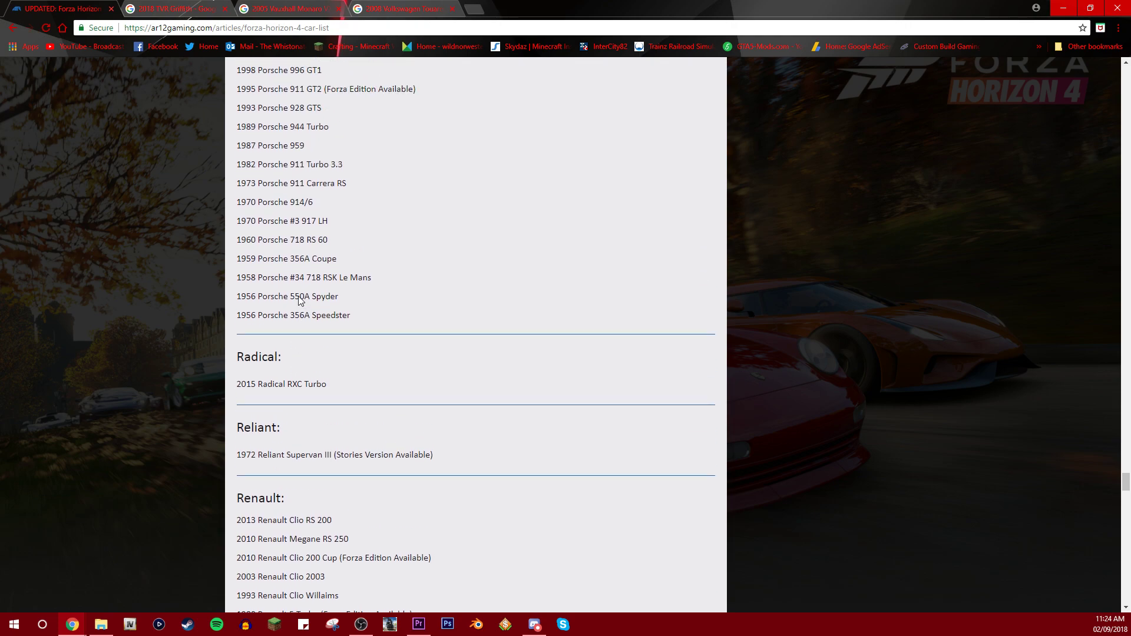
scroll(299, 301, "up", 2)
scroll(296, 305, "up", 1)
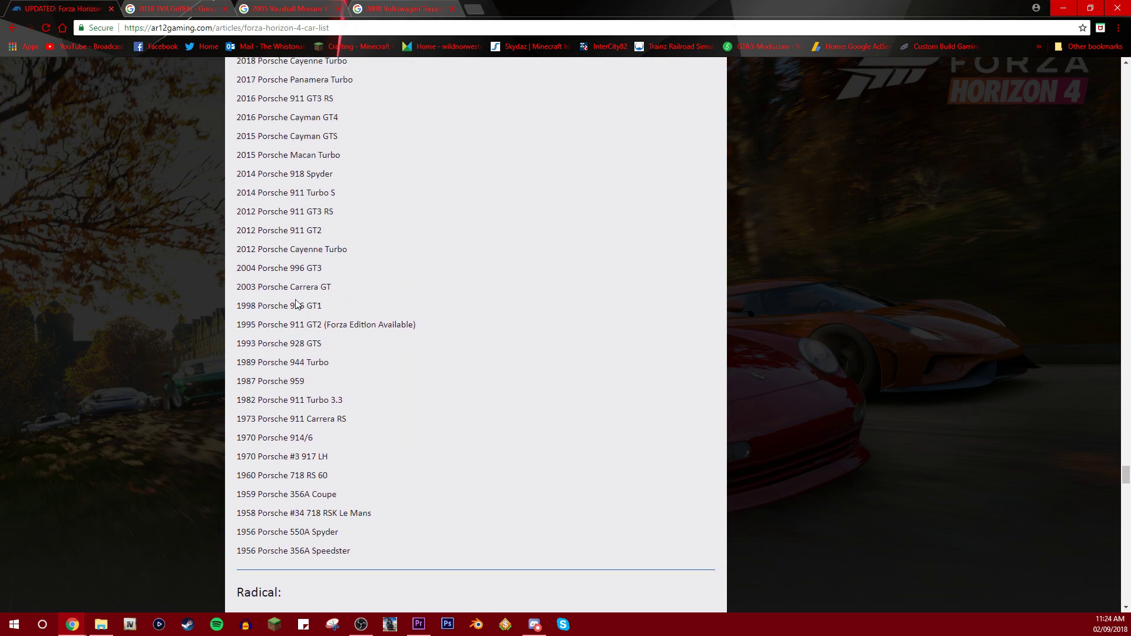
scroll(299, 308, "up", 1)
scroll(300, 312, "down", 1)
scroll(300, 311, "up", 1)
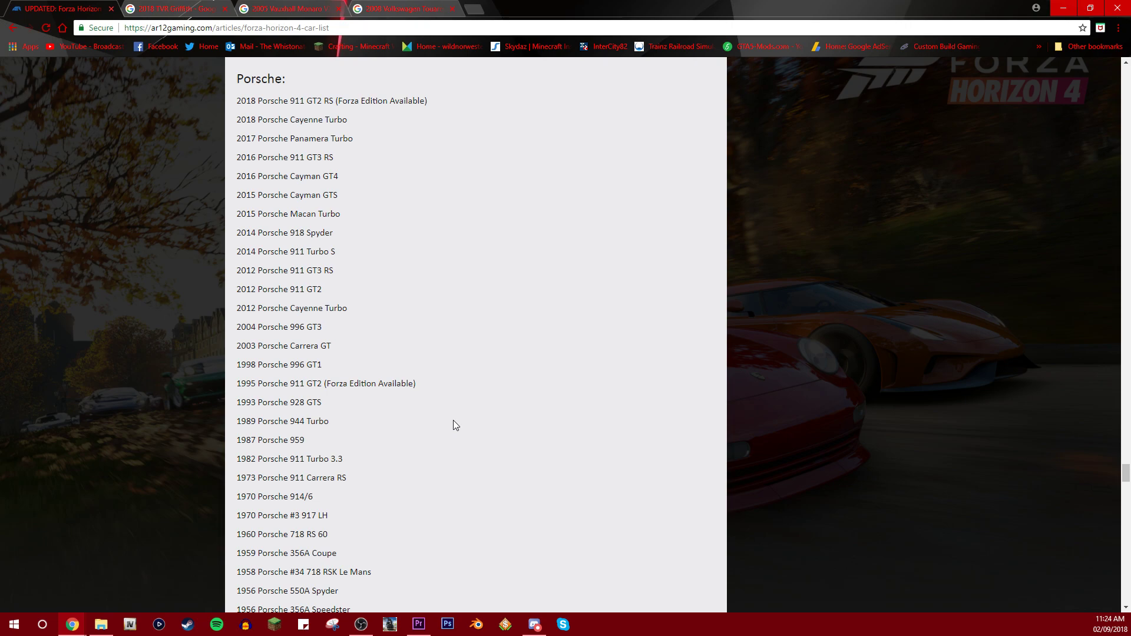
Search Google for '911 GT3 991.2' in a new tab
left_click(474, 11)
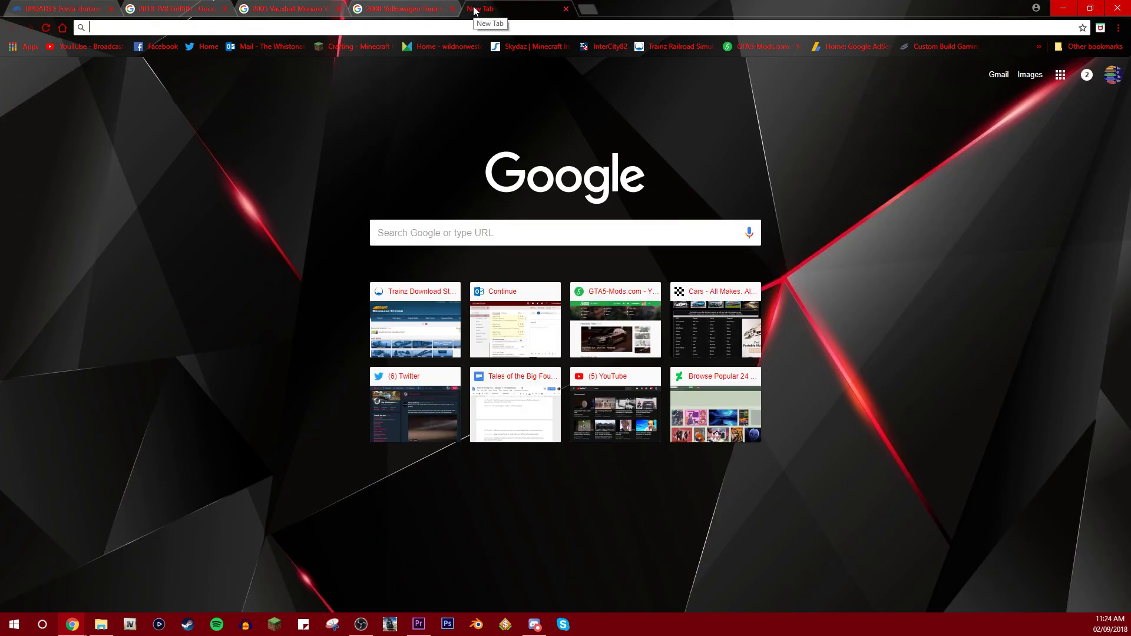
type("911 GT3 ")
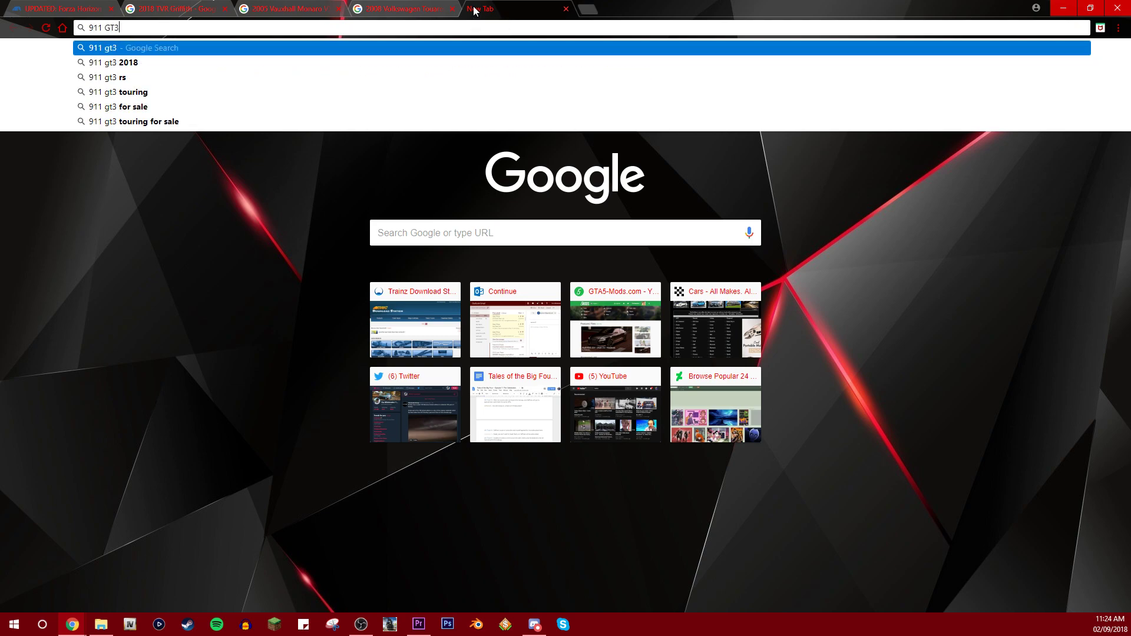
type("911.2")
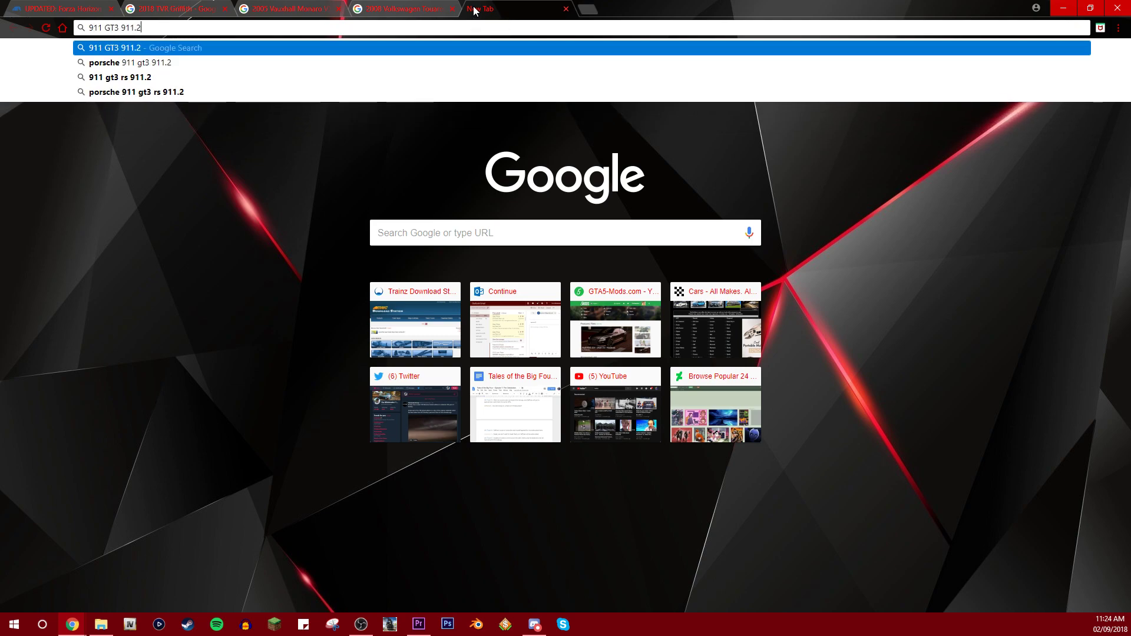
type("1")
key("BackSpace")
key("BackSpace")
type("91")
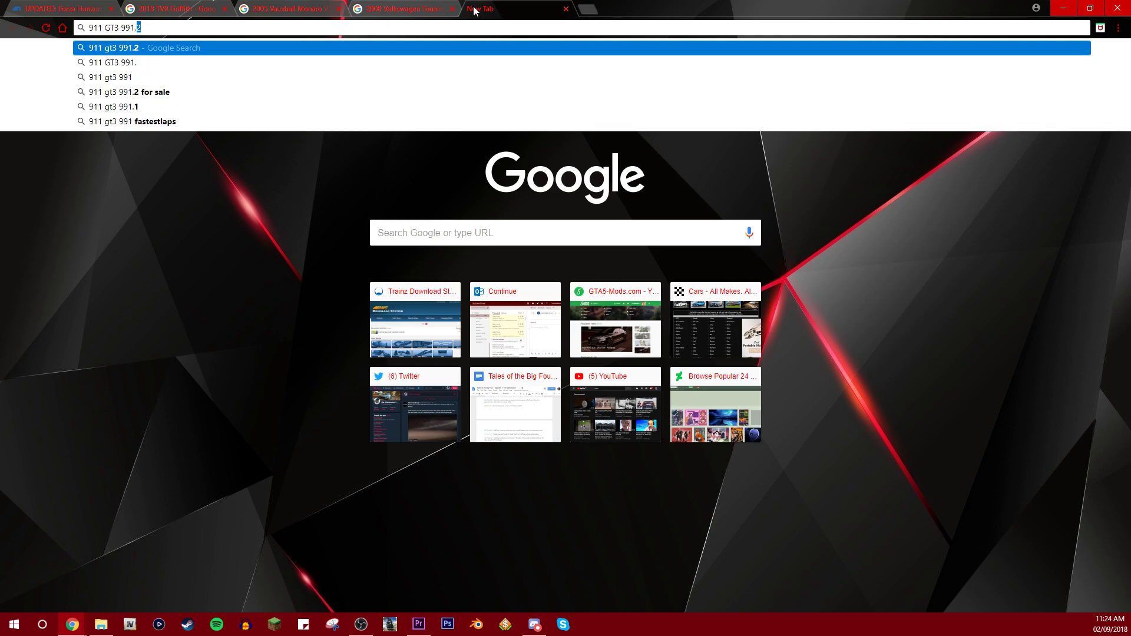
type(".2")
key("Return")
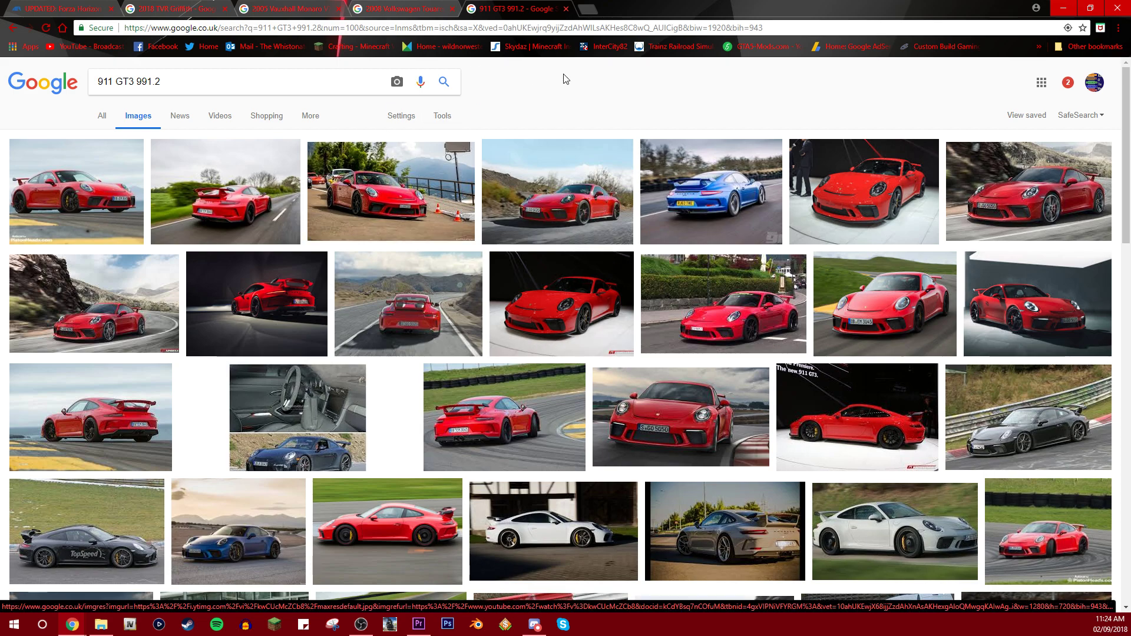
Search '911 GT3 RS 991.2' in another tab, showing images and previewing a green Porsche photo
left_click(588, 9)
type("911")
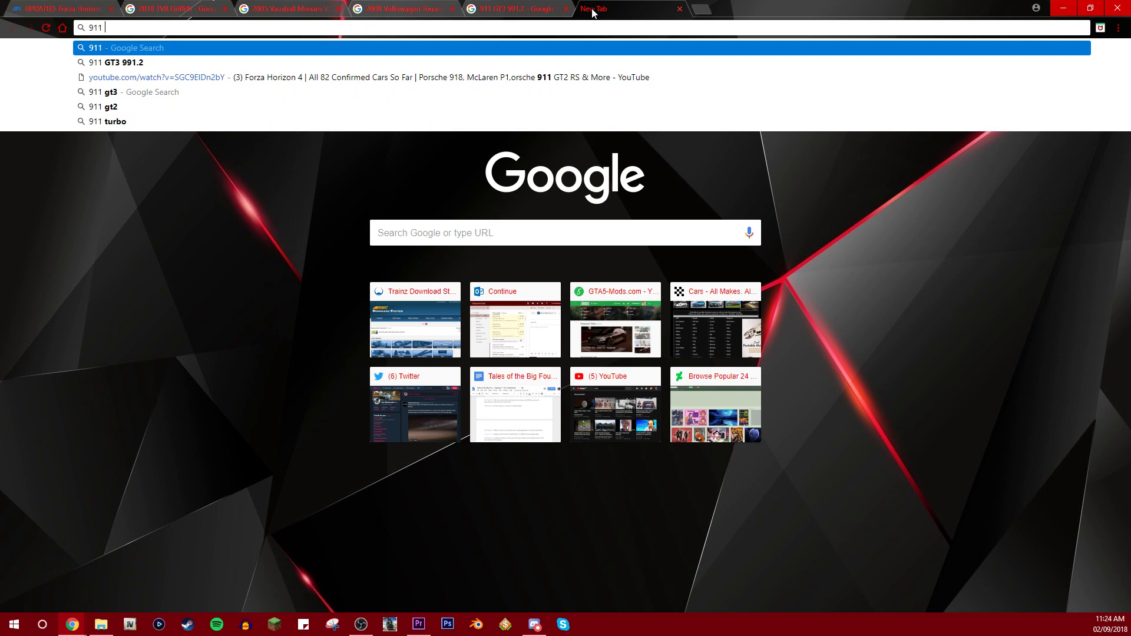
type(" GT3 RS 91")
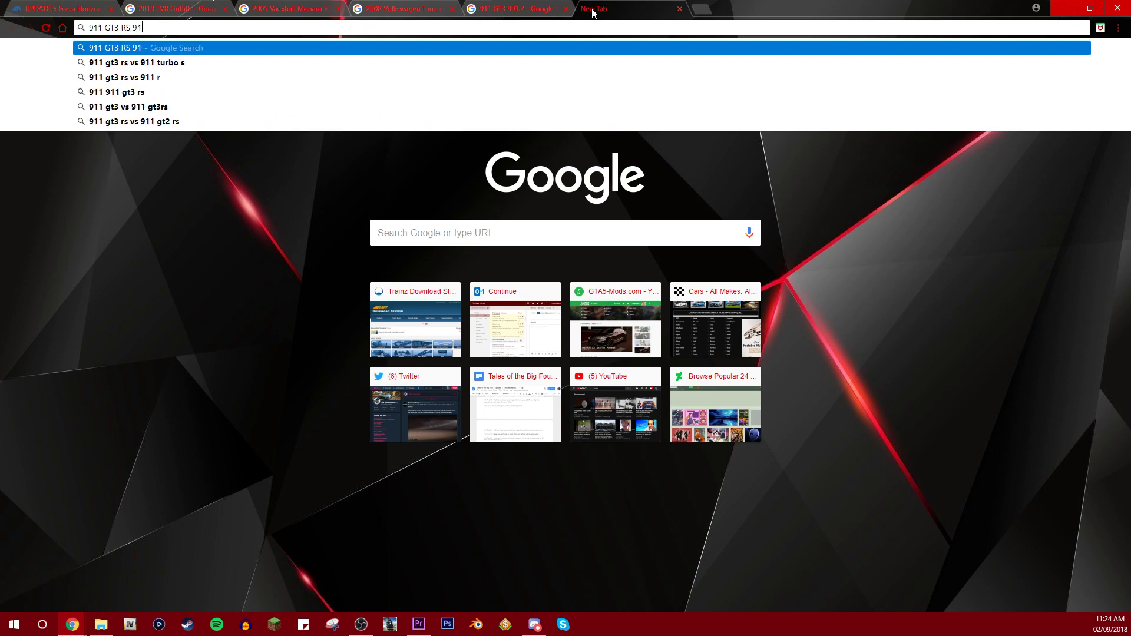
key("BackSpace")
type("91.2")
key("Return")
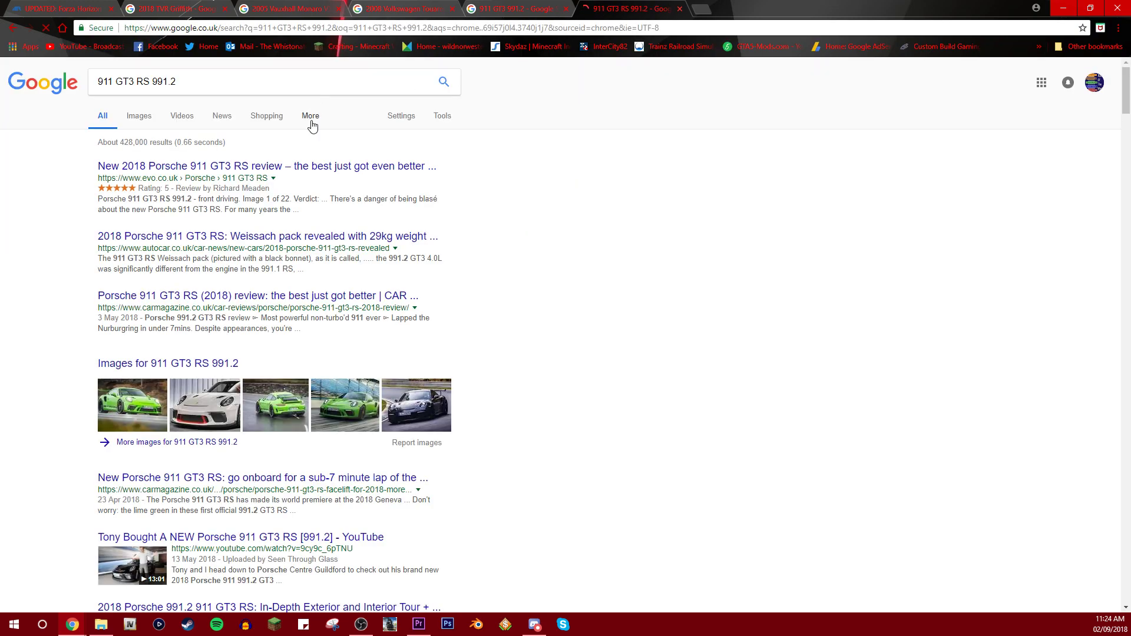
left_click(137, 122)
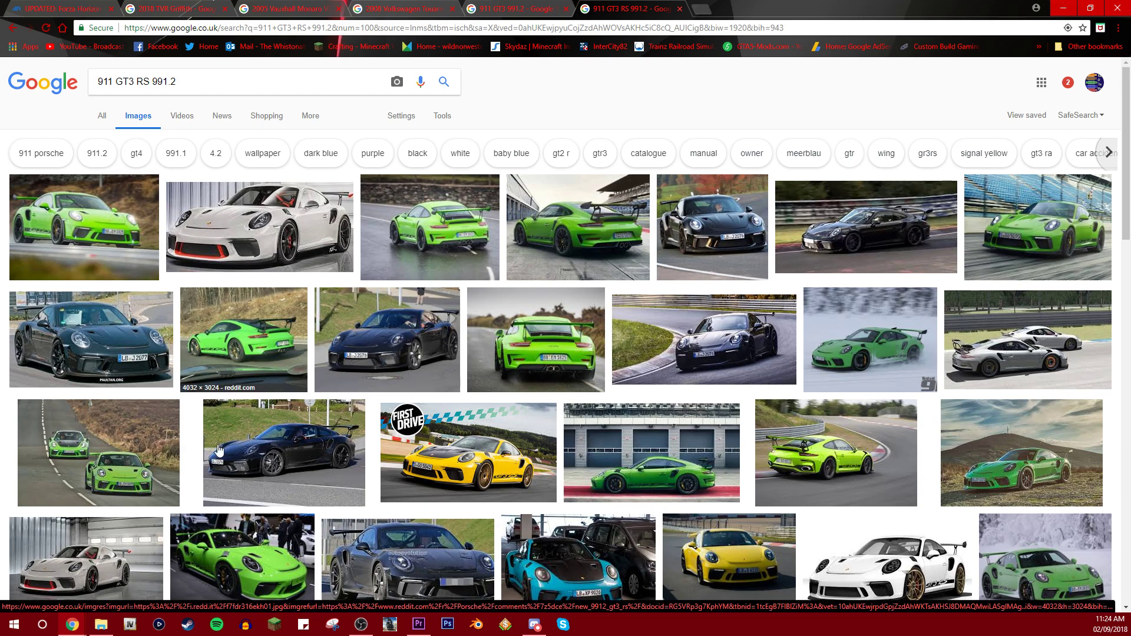
left_click(117, 456)
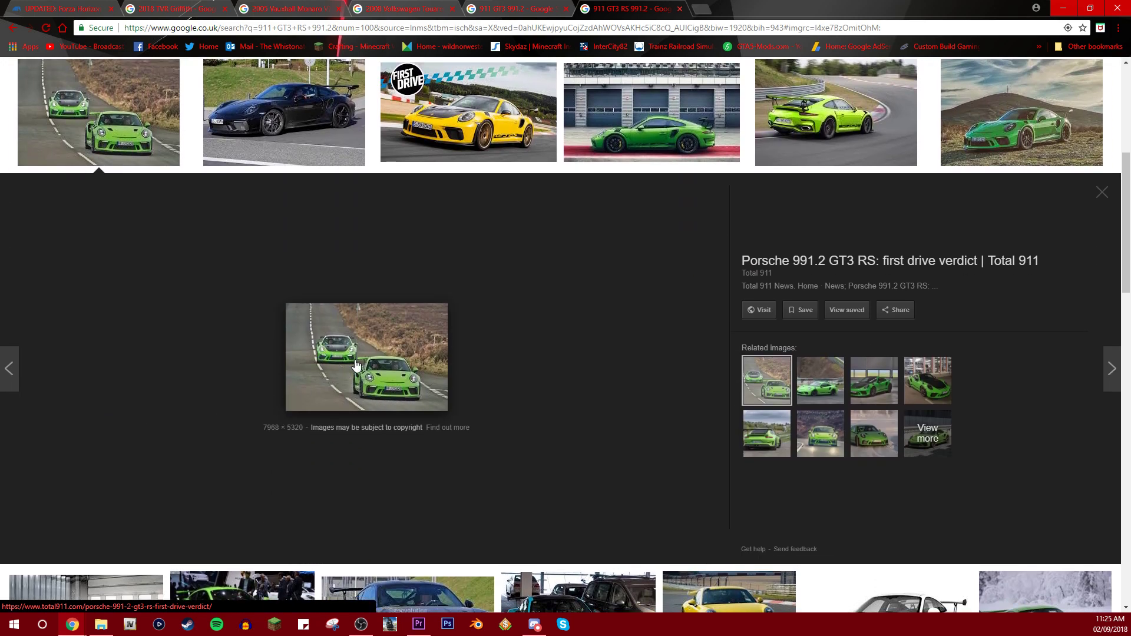
scroll(1089, 254, "up", 1)
left_click(1101, 253)
scroll(531, 188, "up", 2)
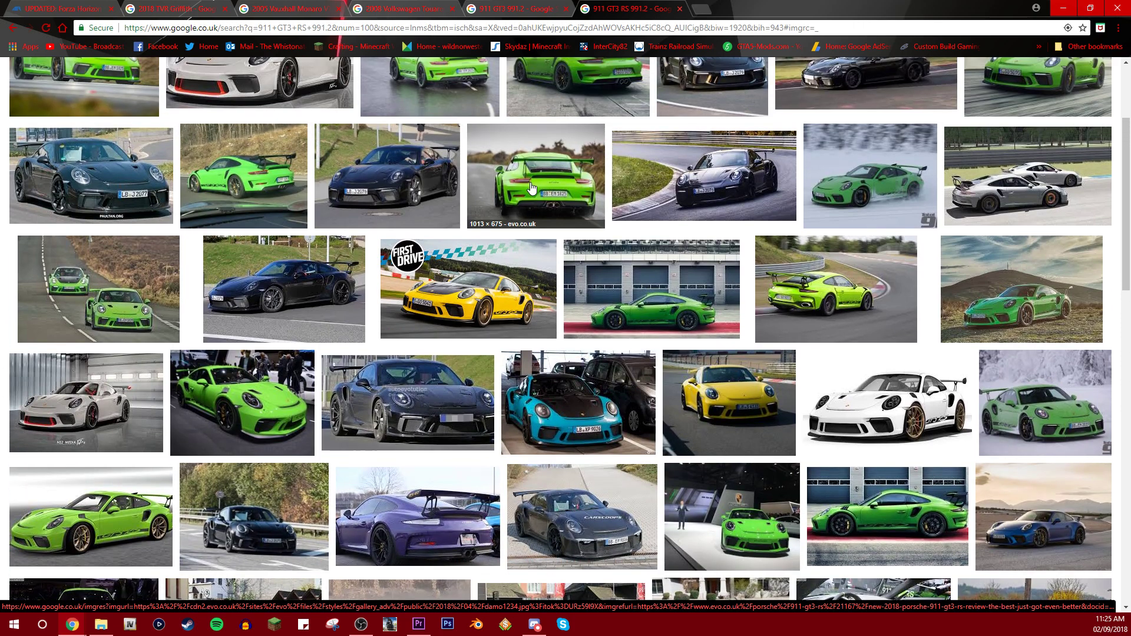
scroll(531, 188, "up", 3)
left_click(71, 9)
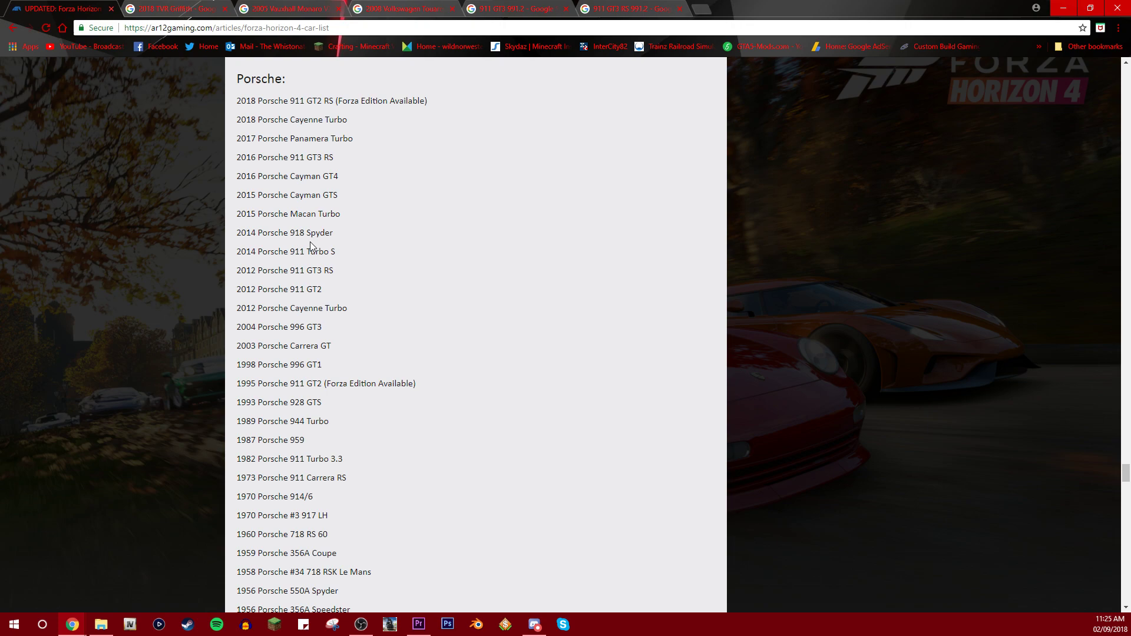
scroll(343, 231, "down", 1)
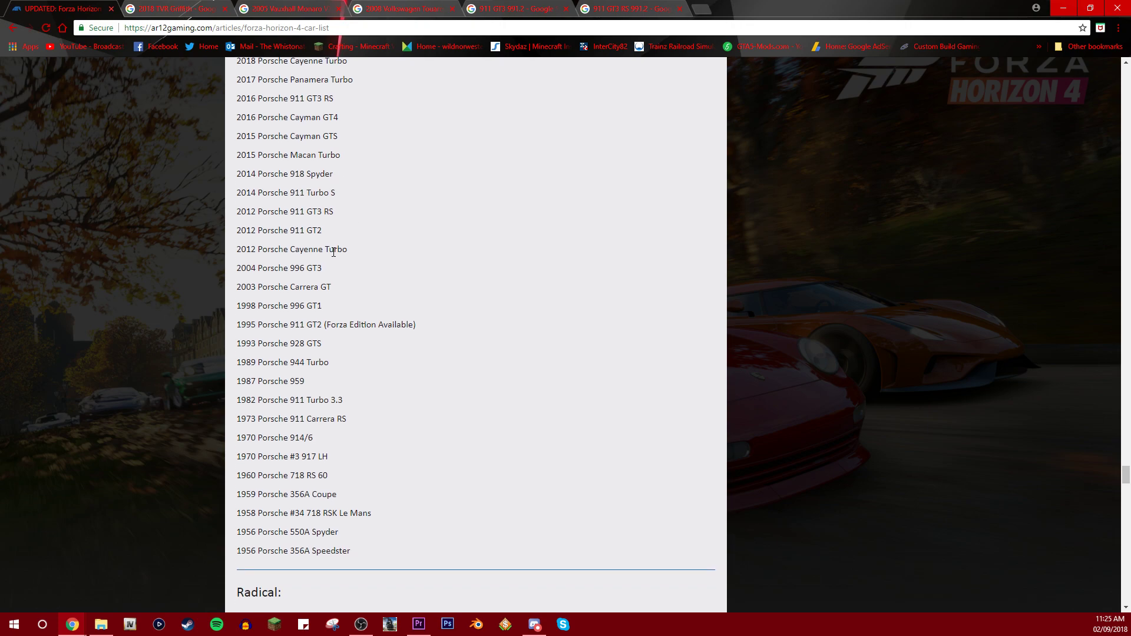
scroll(362, 254, "up", 1)
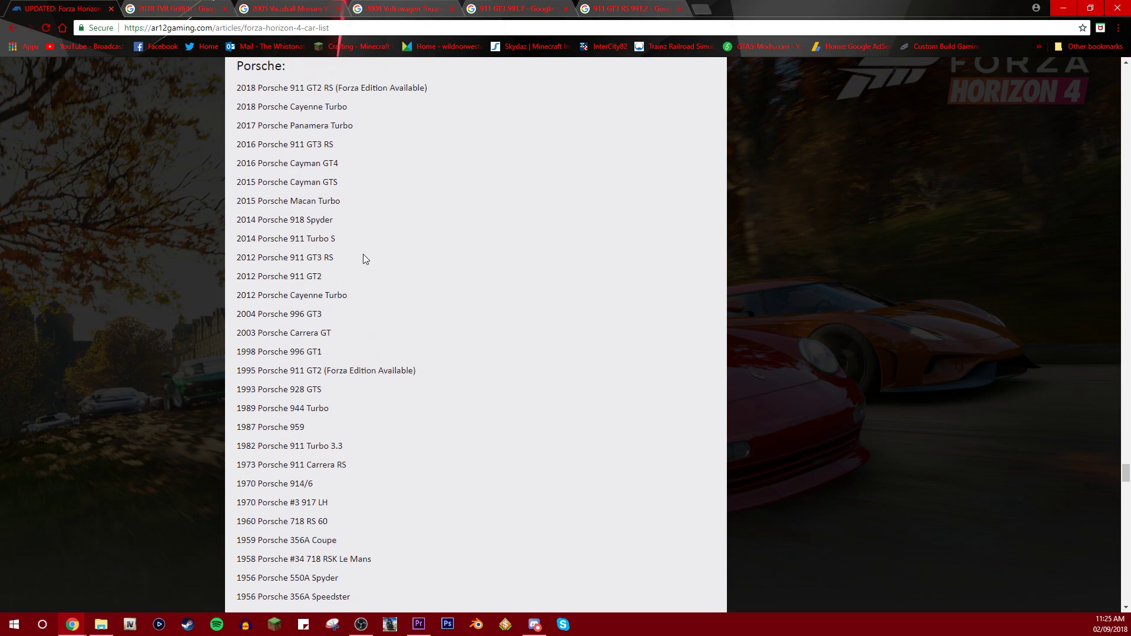
left_click_drag(235, 308, 372, 313)
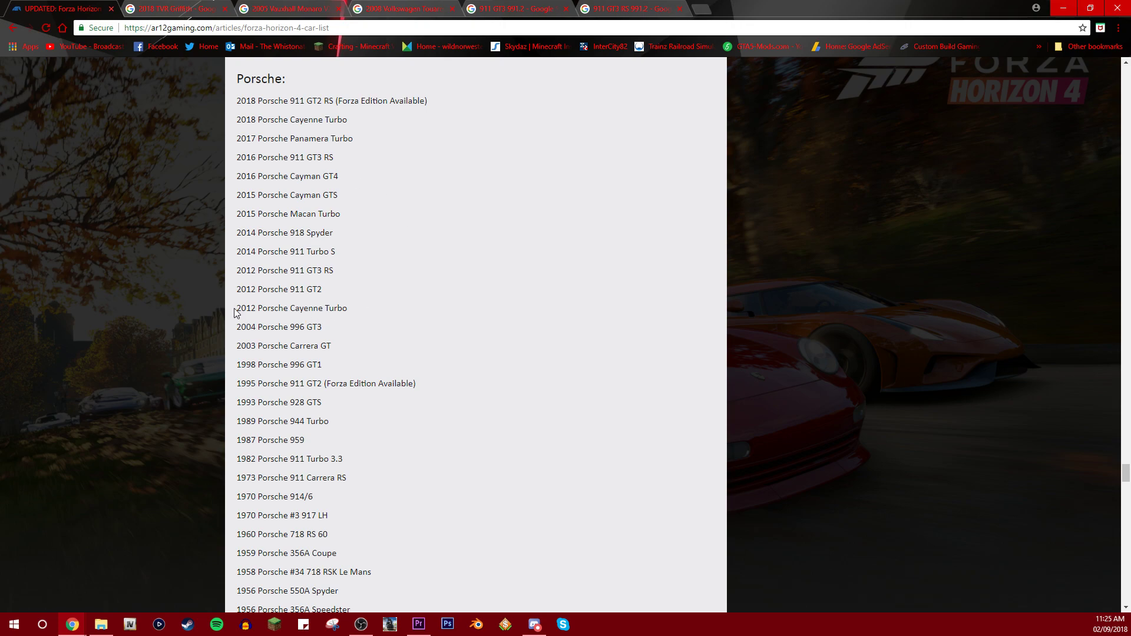
right_click(373, 313)
left_click(353, 333)
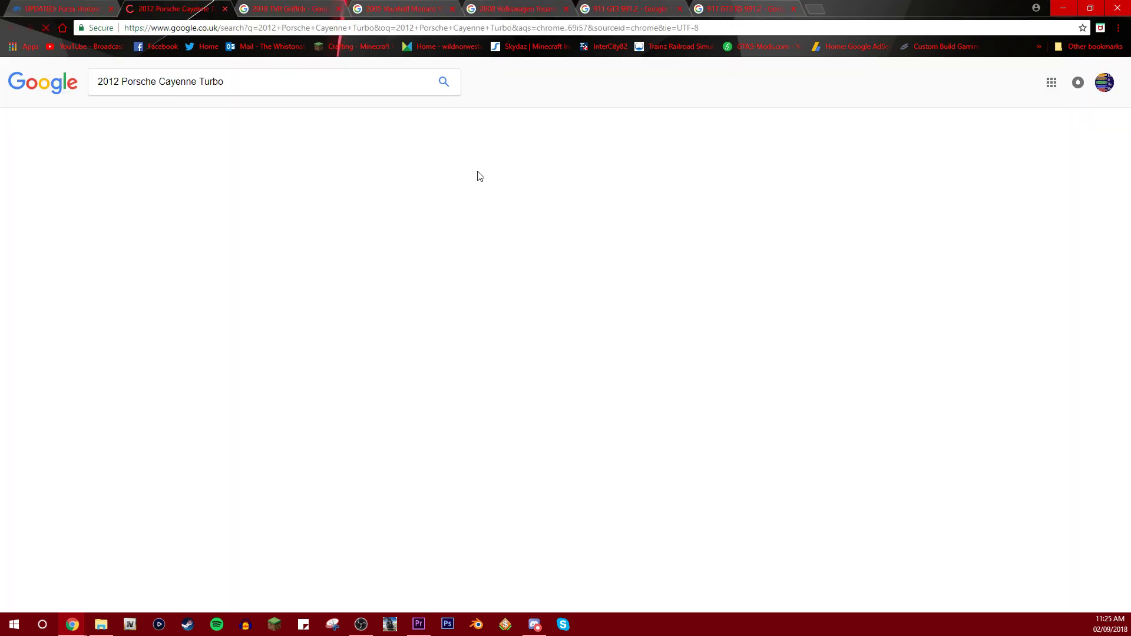
left_click(139, 116)
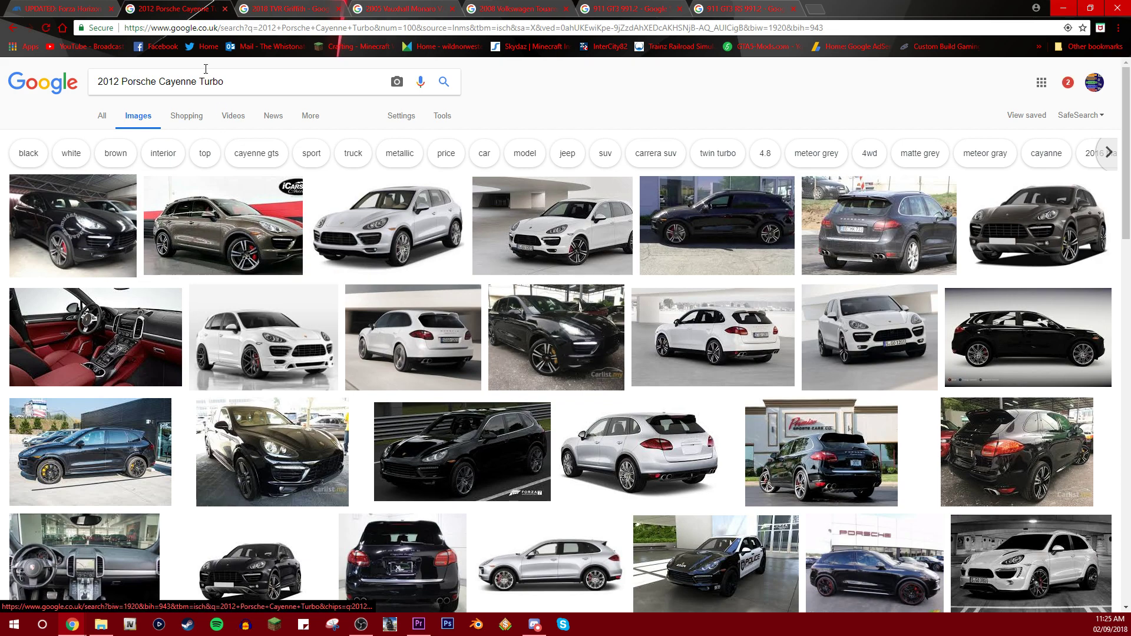
left_click(223, 7)
scroll(336, 243, "up", 2)
scroll(331, 249, "up", 2)
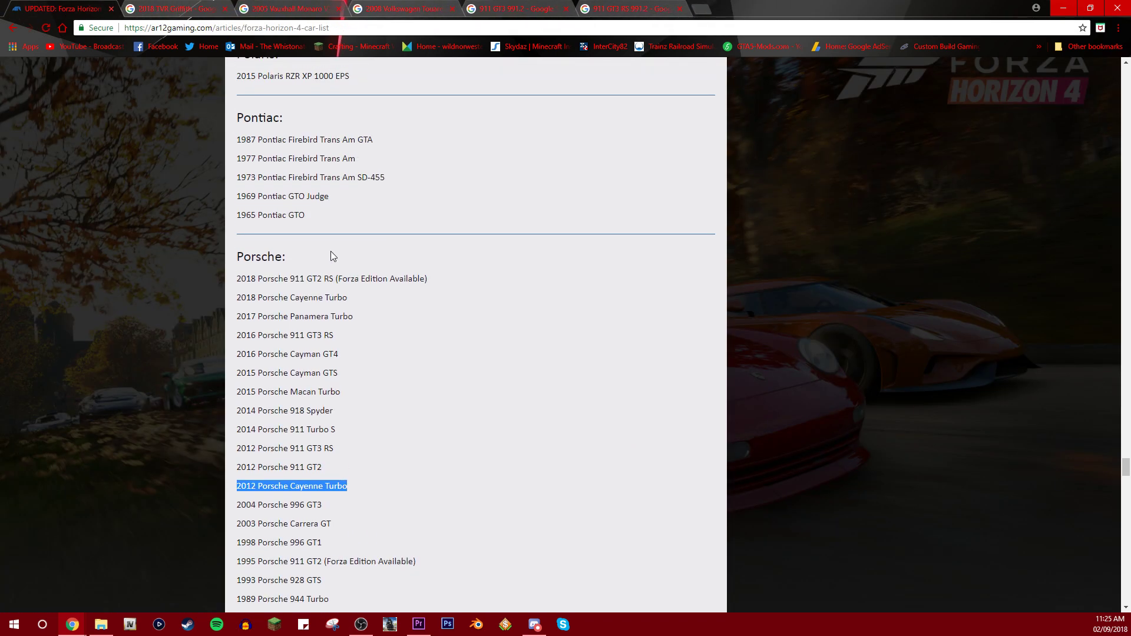
scroll(301, 289, "up", 1)
scroll(308, 289, "up", 2)
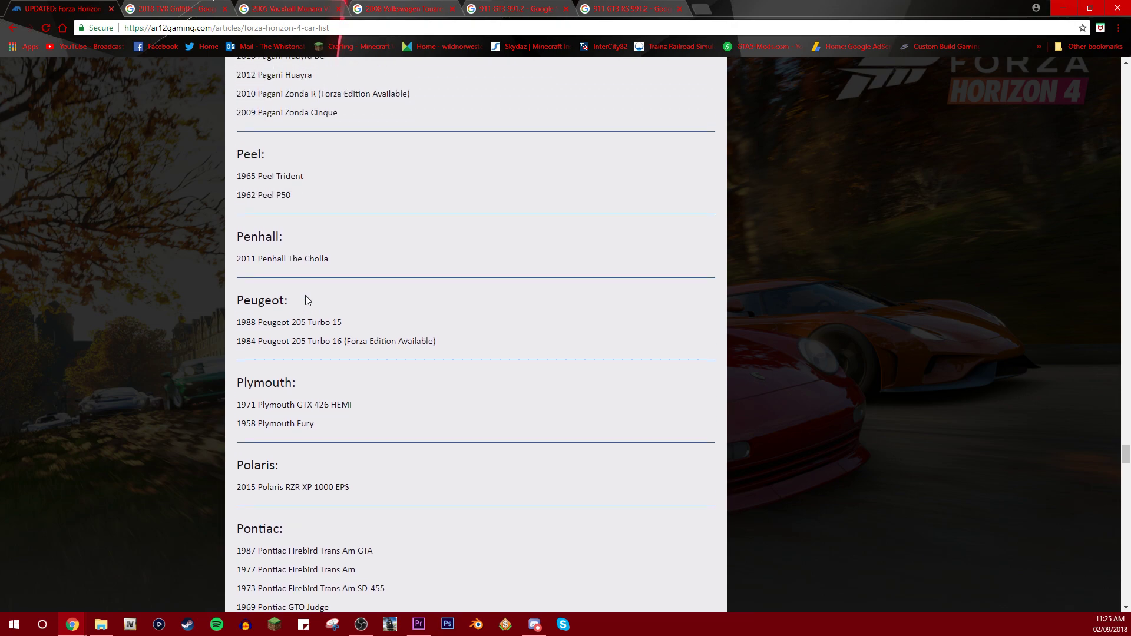
scroll(301, 312, "up", 1)
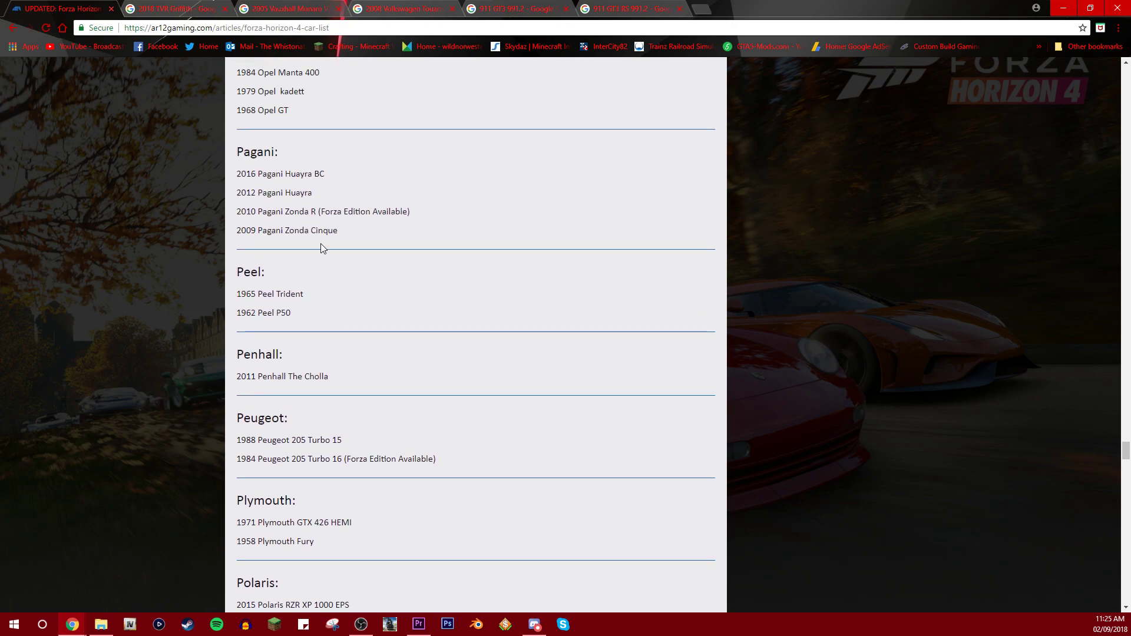
Find Google Images of the 2016 Pagani Huayra BC and preview its Forza Horizon 3 picture
left_click_drag(325, 173, 237, 174)
right_click(244, 175)
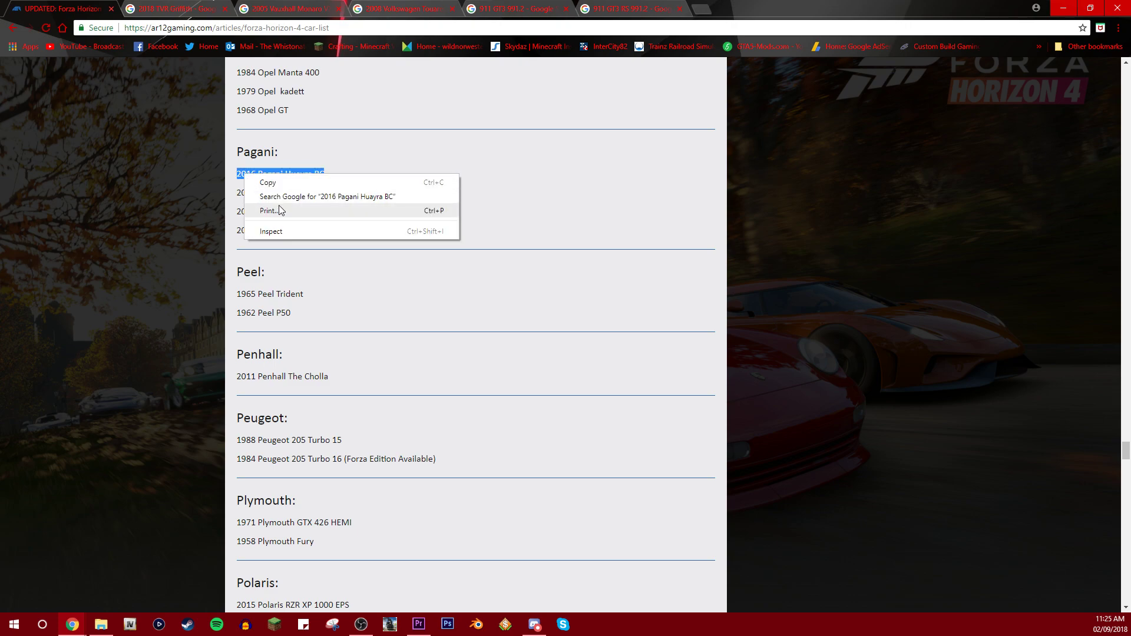
left_click(301, 196)
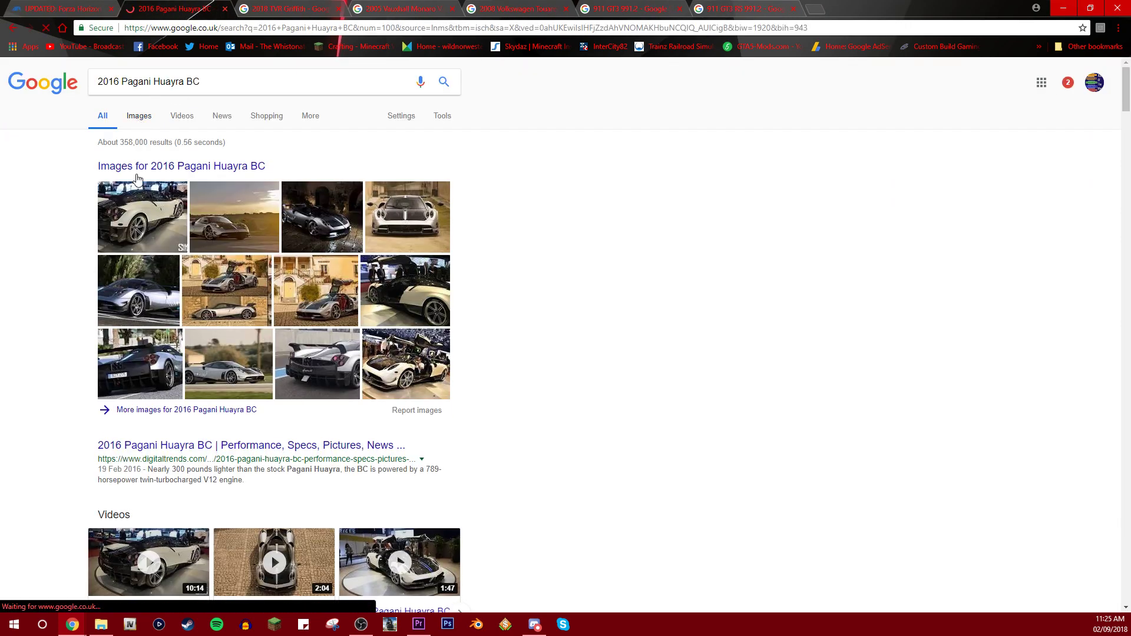
left_click(221, 219)
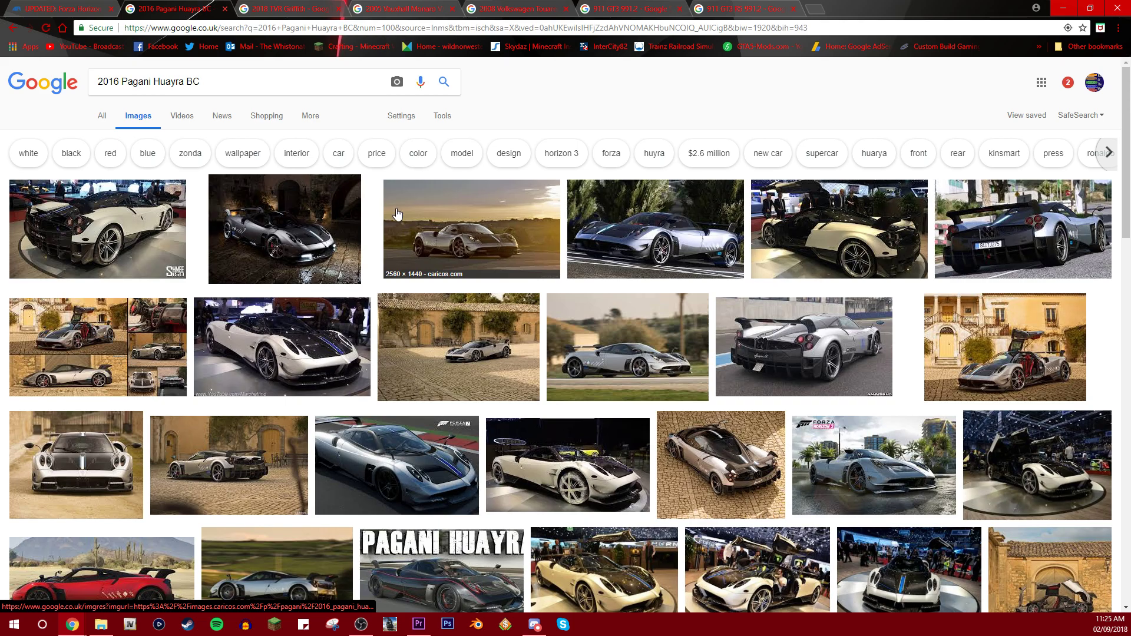
left_click(838, 461)
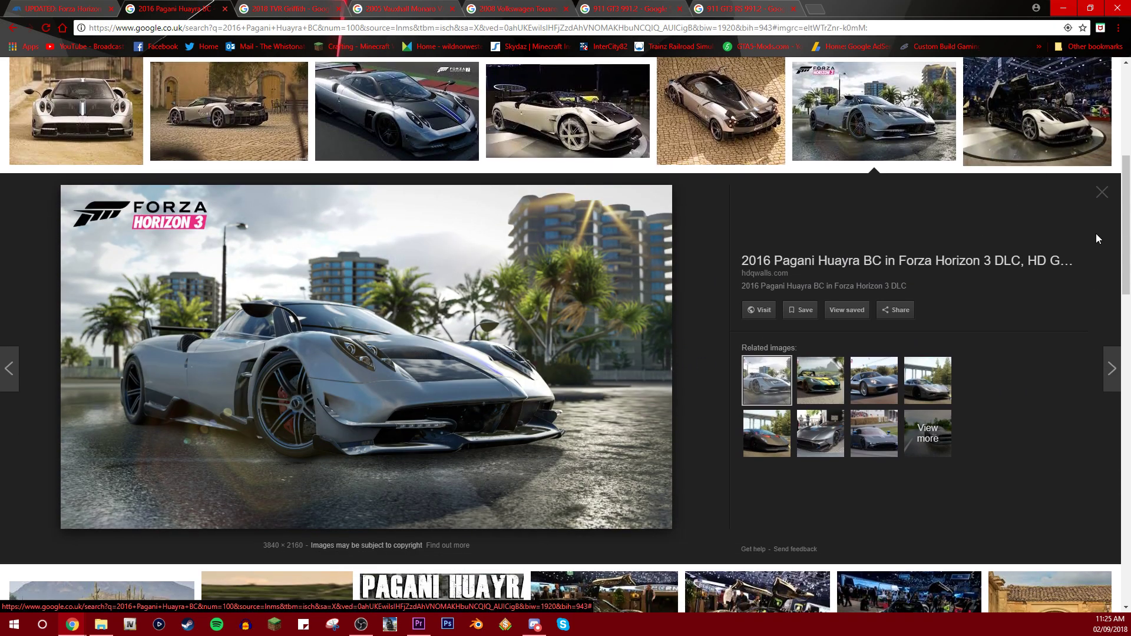
left_click(1102, 193)
scroll(354, 239, "down", 3)
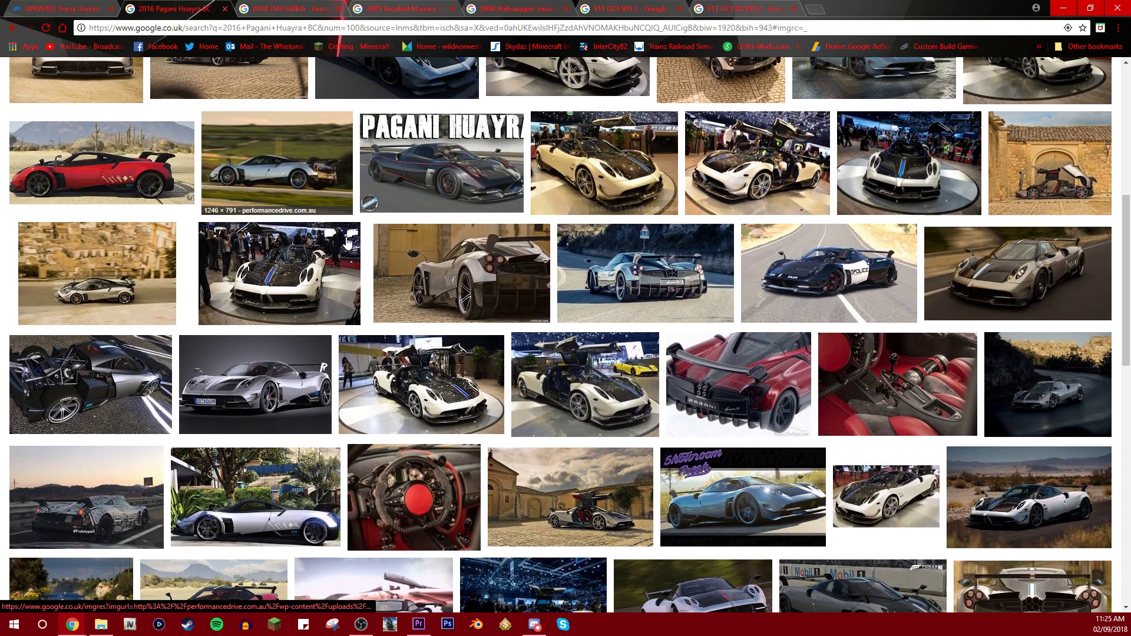
scroll(365, 245, "up", 8)
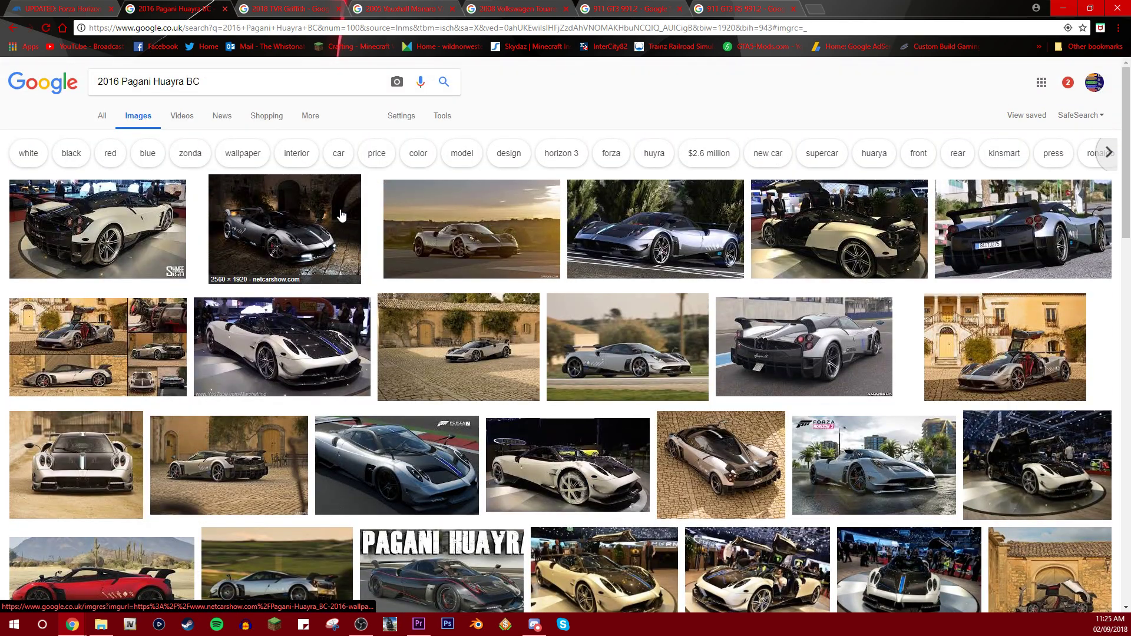
Switch back to the Forza Horizon 4 car list tab, up at Mercedes-Benz
key("ctrl+shift+Tab")
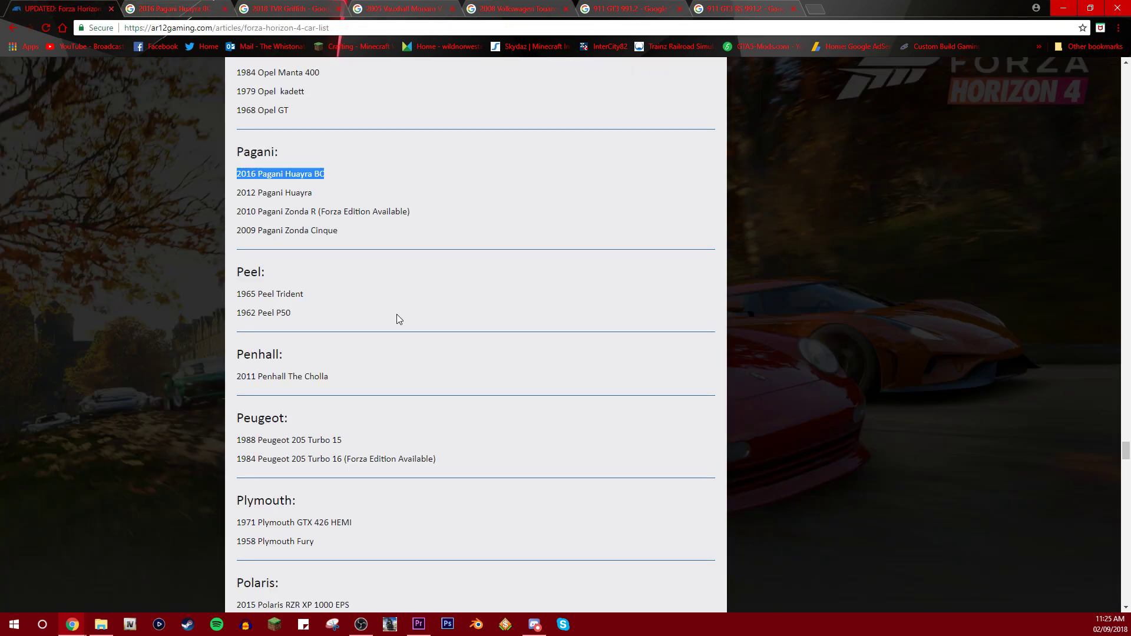
scroll(359, 314, "up", 2)
scroll(343, 309, "up", 2)
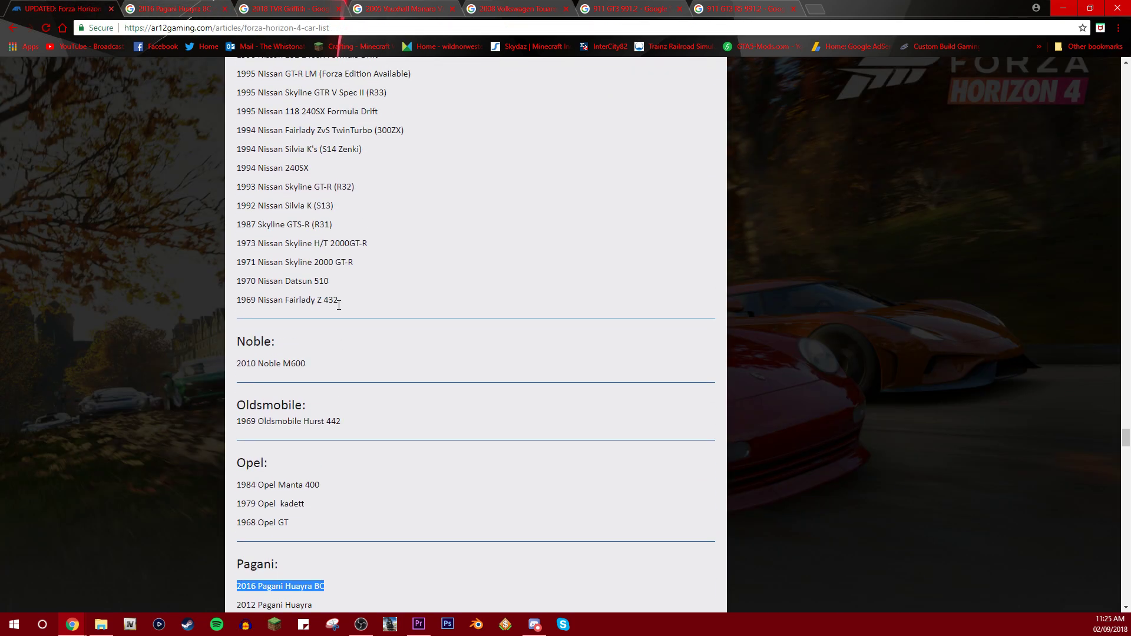
scroll(337, 307, "up", 2)
scroll(335, 302, "up", 1)
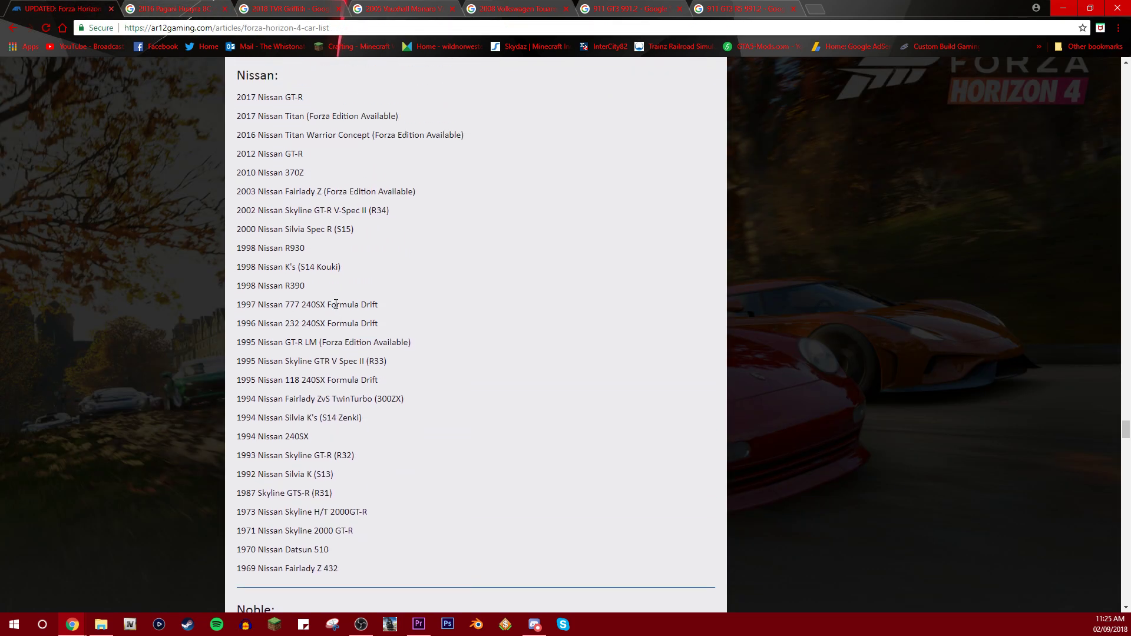
scroll(330, 295, "up", 1)
scroll(330, 305, "up", 1)
scroll(331, 317, "up", 1)
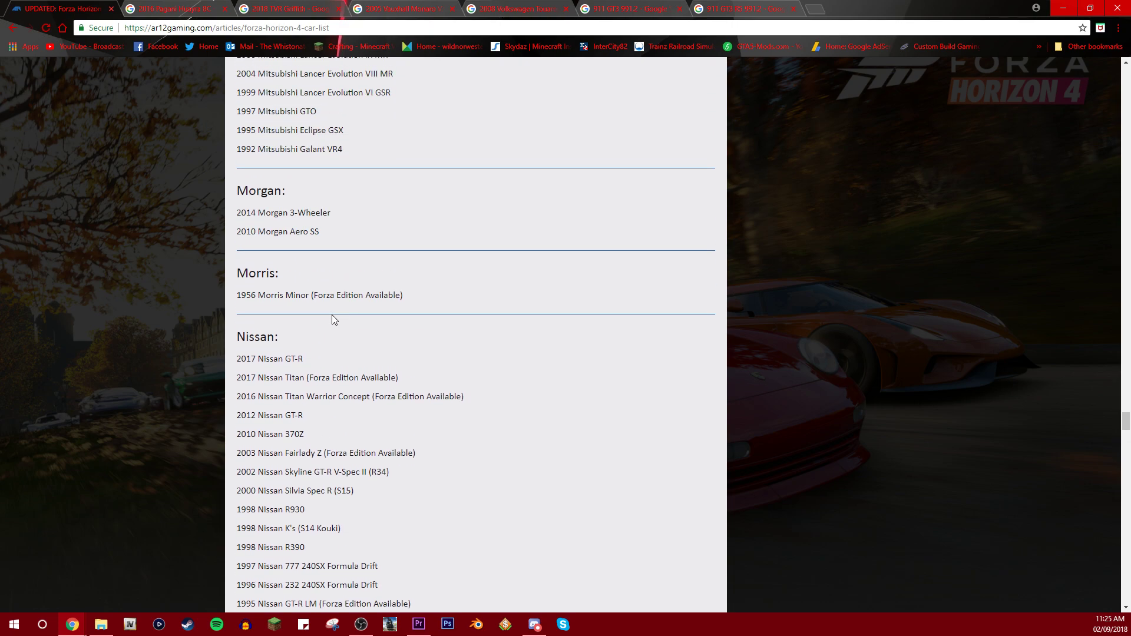
scroll(332, 315, "up", 1)
scroll(330, 310, "up", 1)
scroll(330, 310, "up", 1)
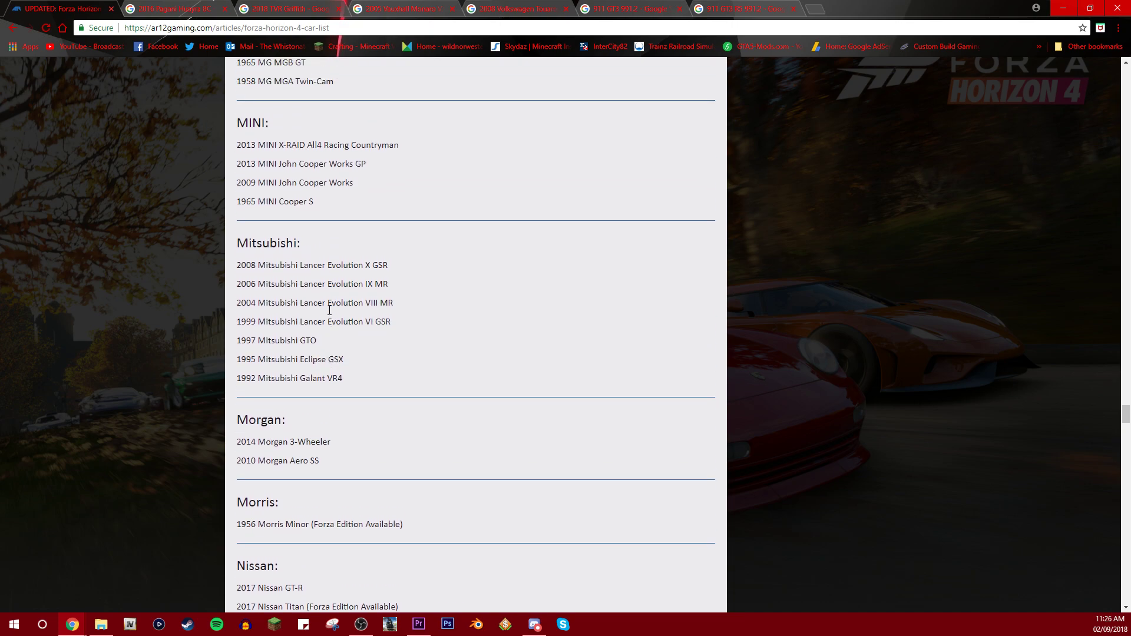
scroll(329, 309, "up", 1)
scroll(329, 309, "up", 1)
scroll(327, 310, "up", 1)
scroll(328, 309, "up", 1)
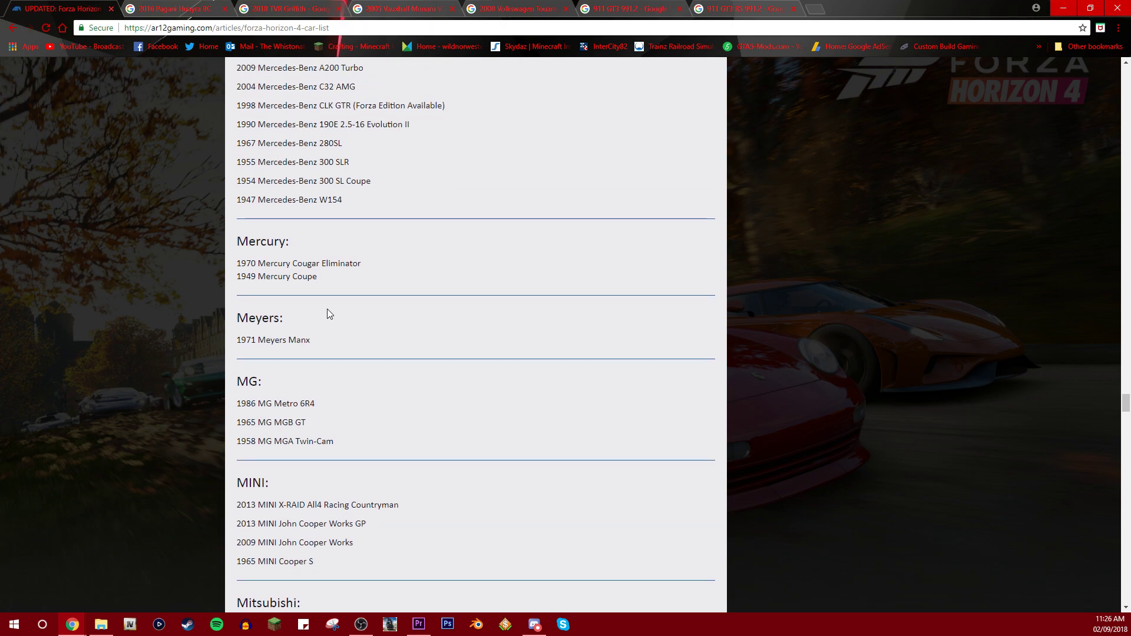
scroll(327, 308, "up", 1)
scroll(327, 308, "up", 1)
scroll(327, 308, "up", 1)
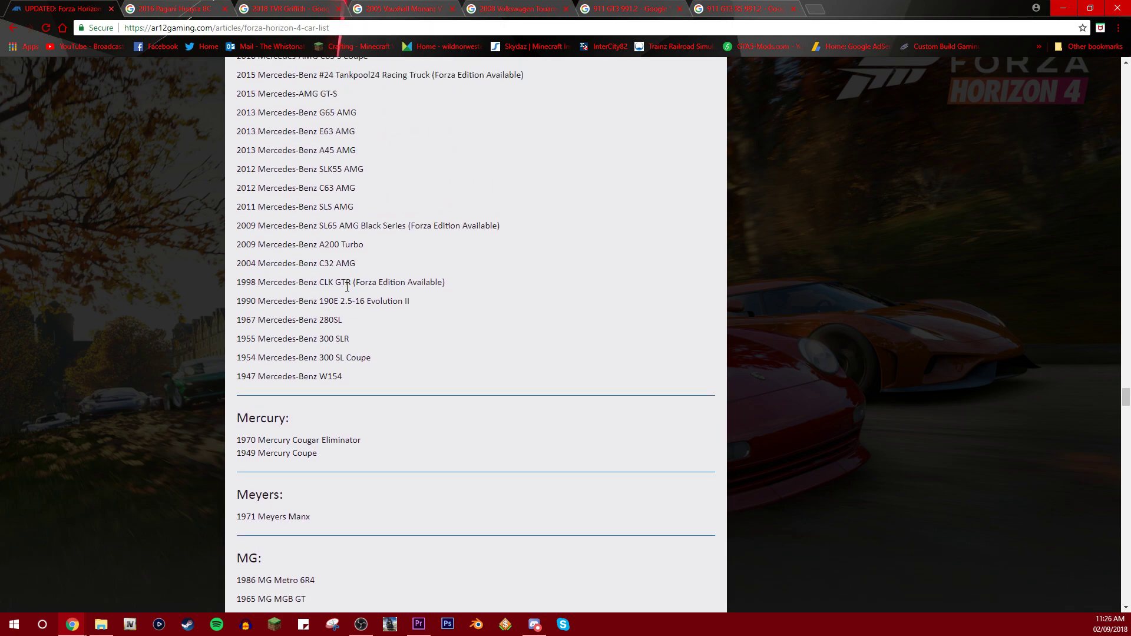
scroll(346, 286, "up", 1)
scroll(345, 296, "up", 1)
scroll(342, 305, "up", 1)
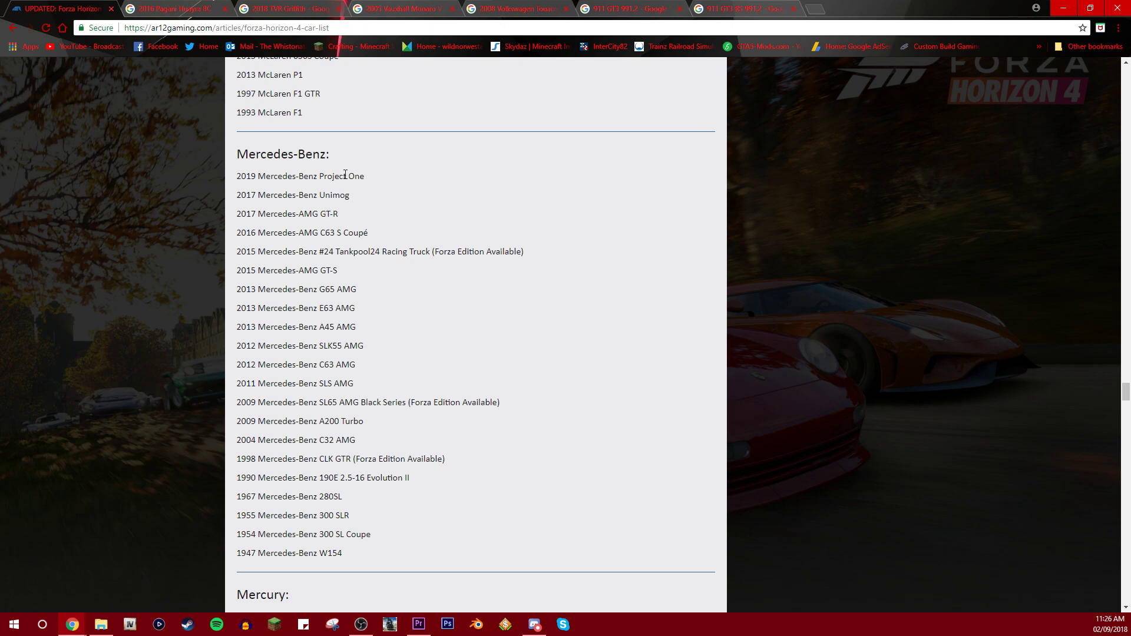
Find Google Images of the 2019 Mercedes-Benz Project One and enlarge the third photo
left_click_drag(367, 175, 236, 176)
right_click(241, 174)
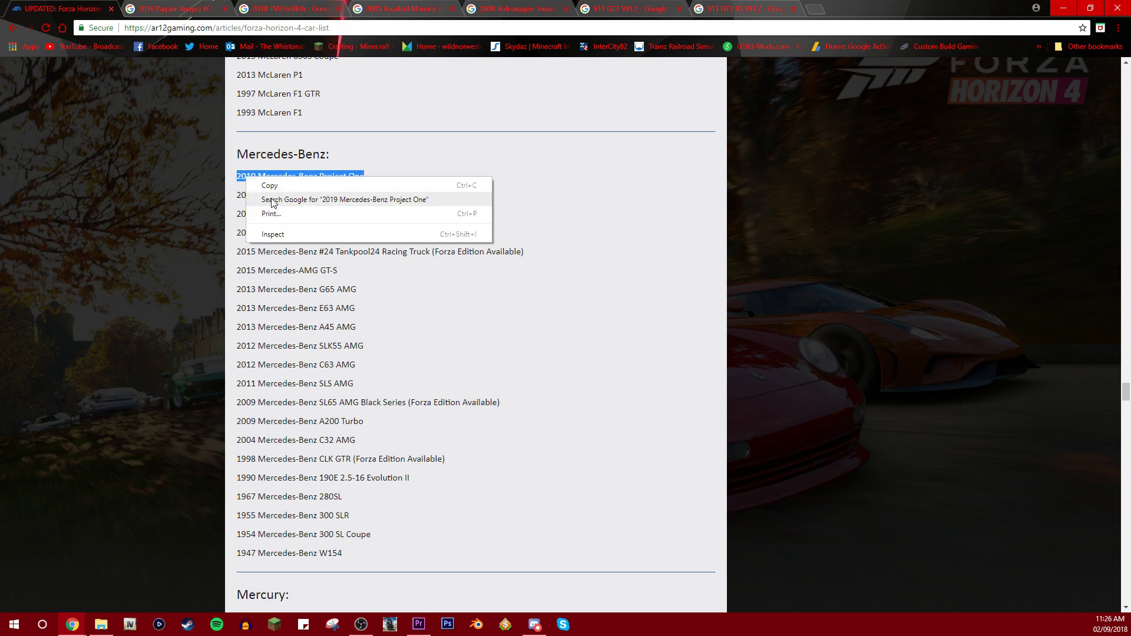
left_click(283, 195)
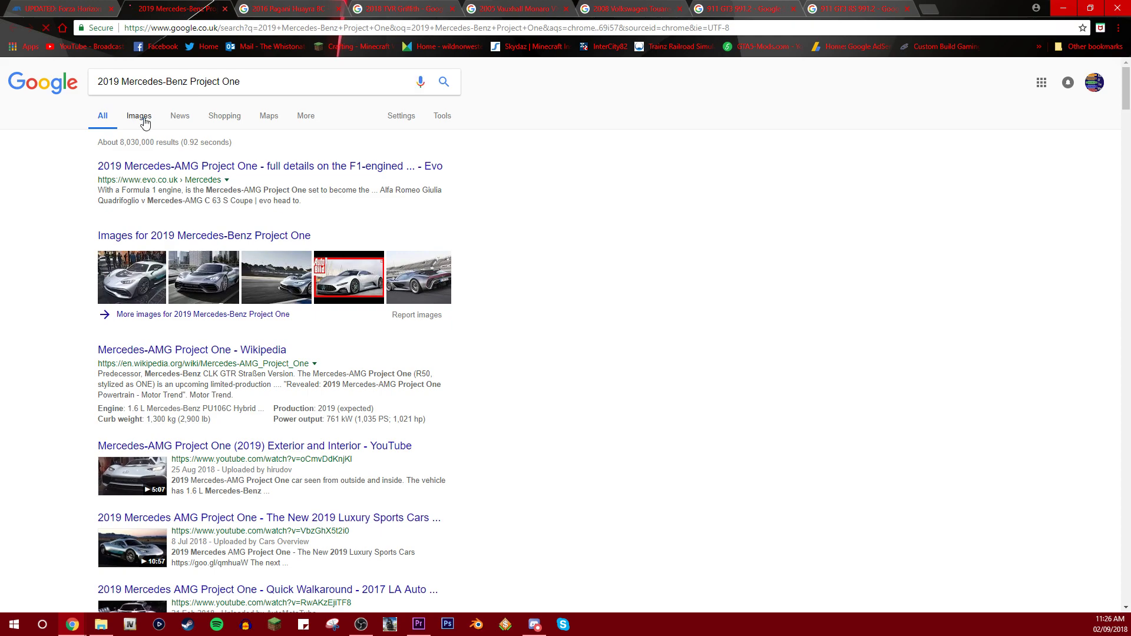
left_click(140, 117)
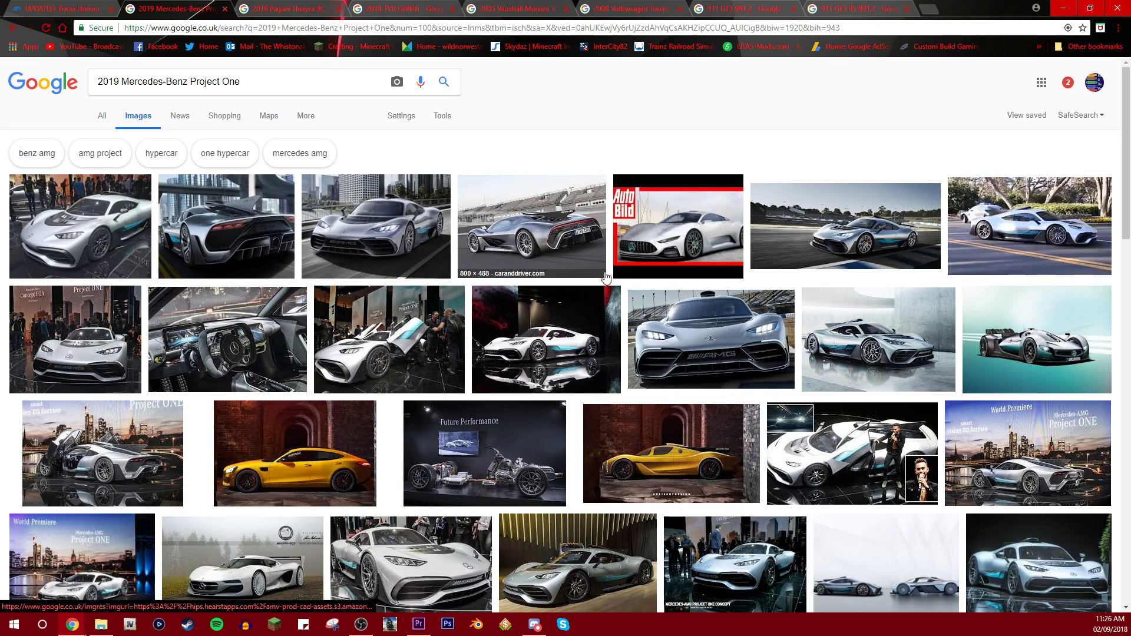
left_click(372, 245)
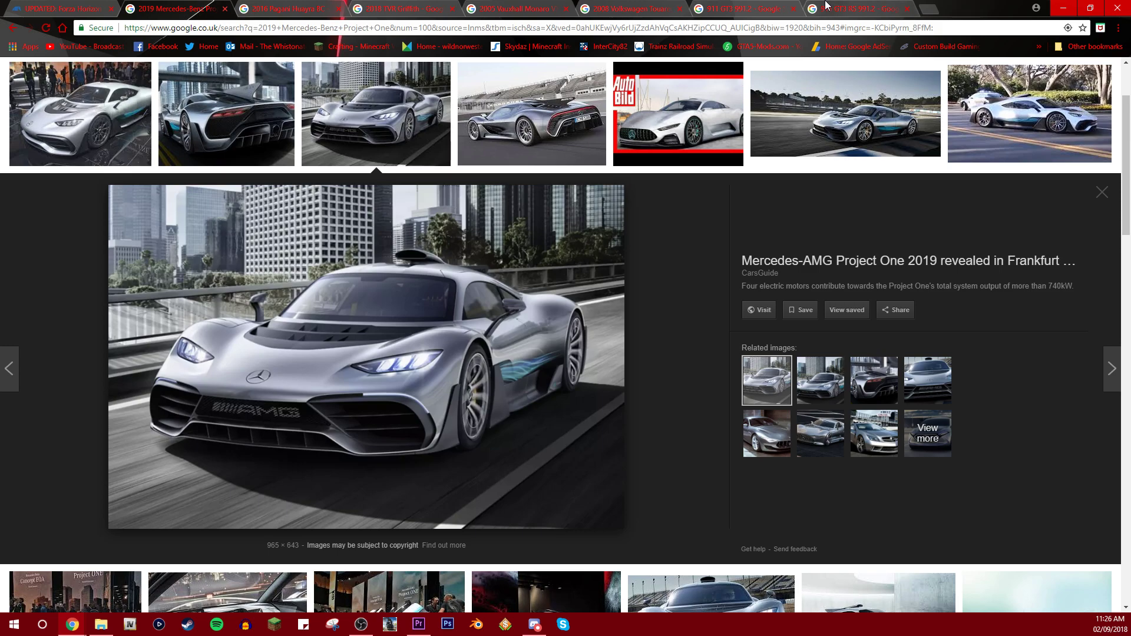
key("ctrl+shift+Tab")
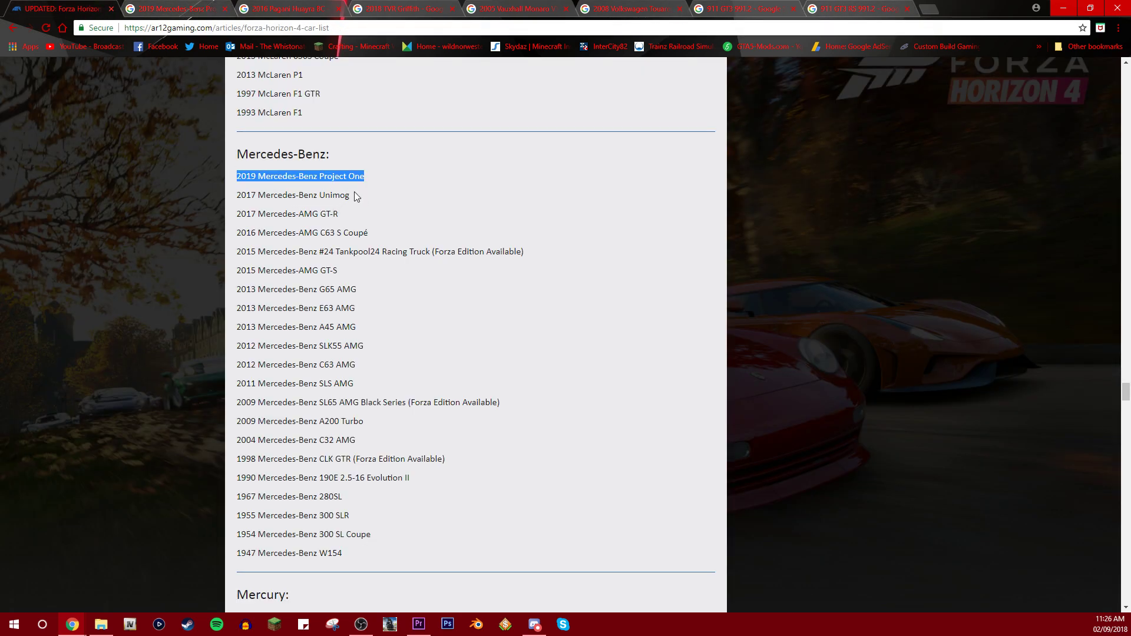
left_click_drag(236, 195, 350, 195)
right_click(340, 195)
left_click(398, 218)
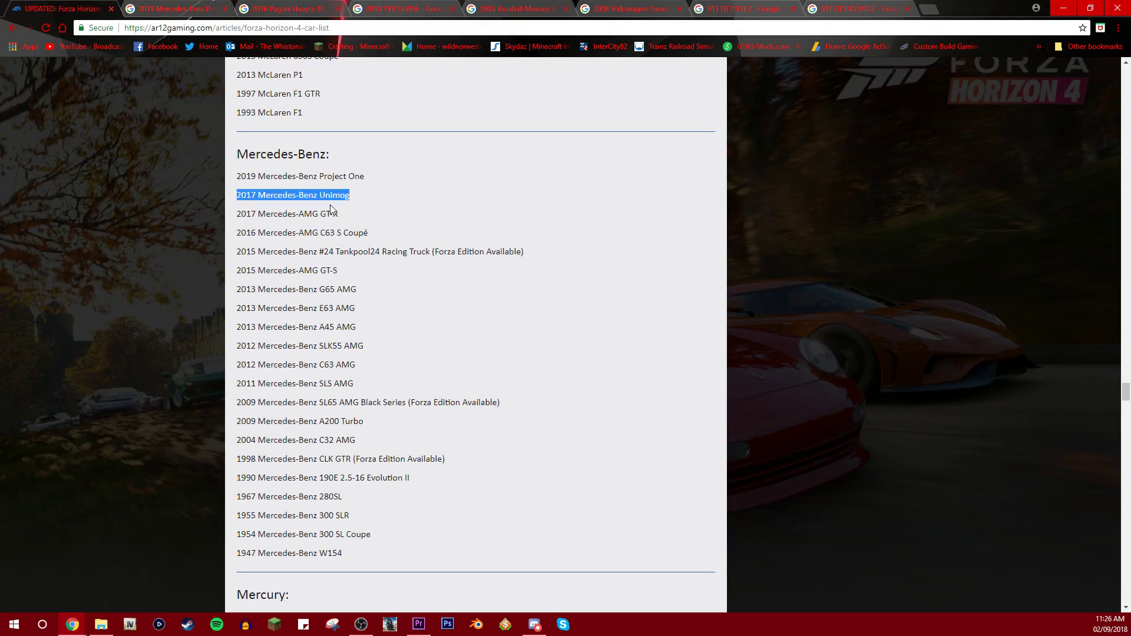
left_click(139, 116)
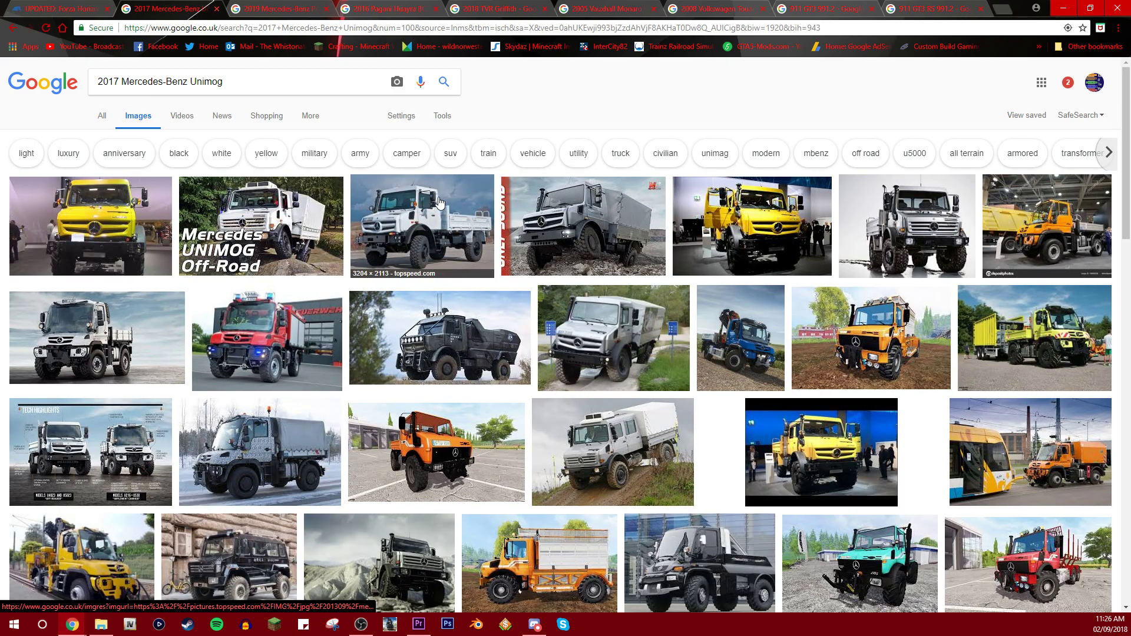
left_click(440, 203)
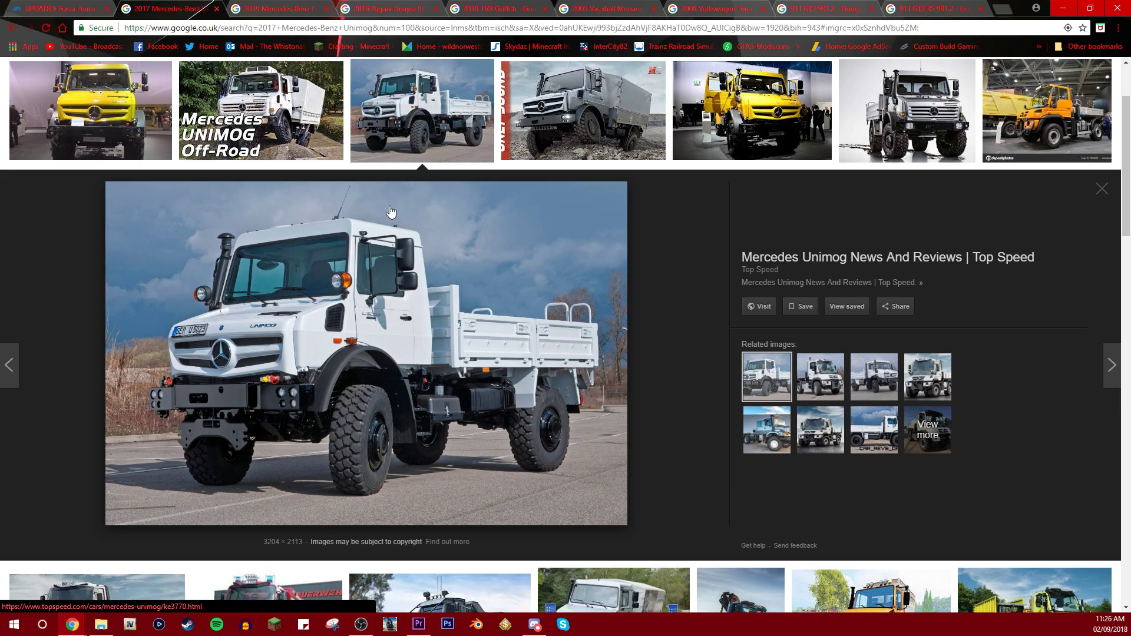
scroll(372, 246, "down", 3)
scroll(402, 206, "down", 3)
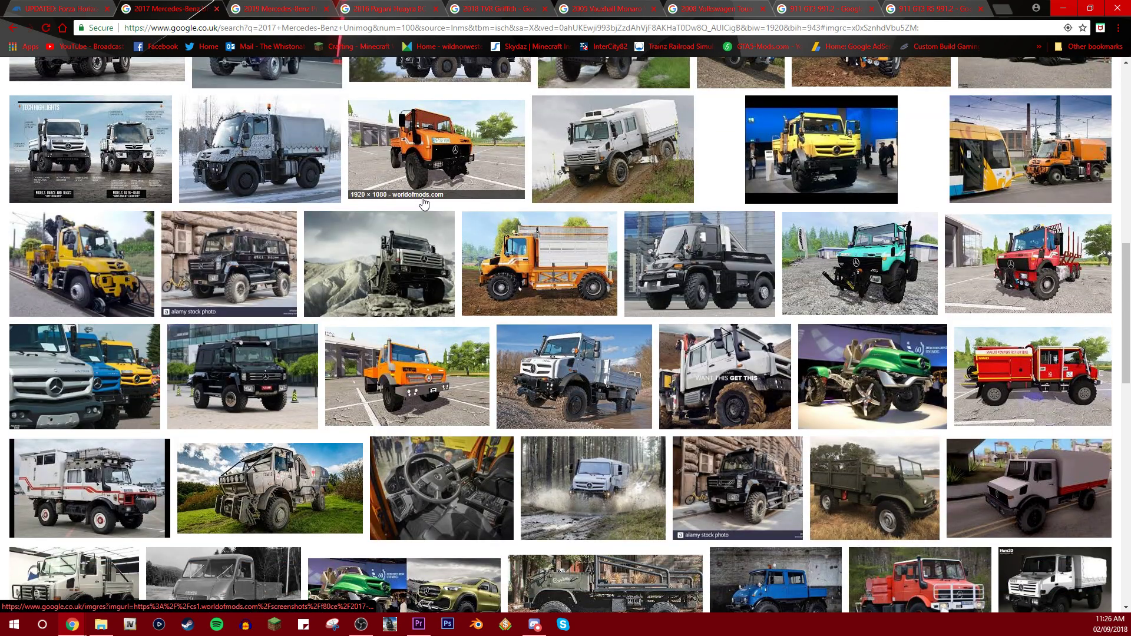
scroll(402, 206, "up", 2)
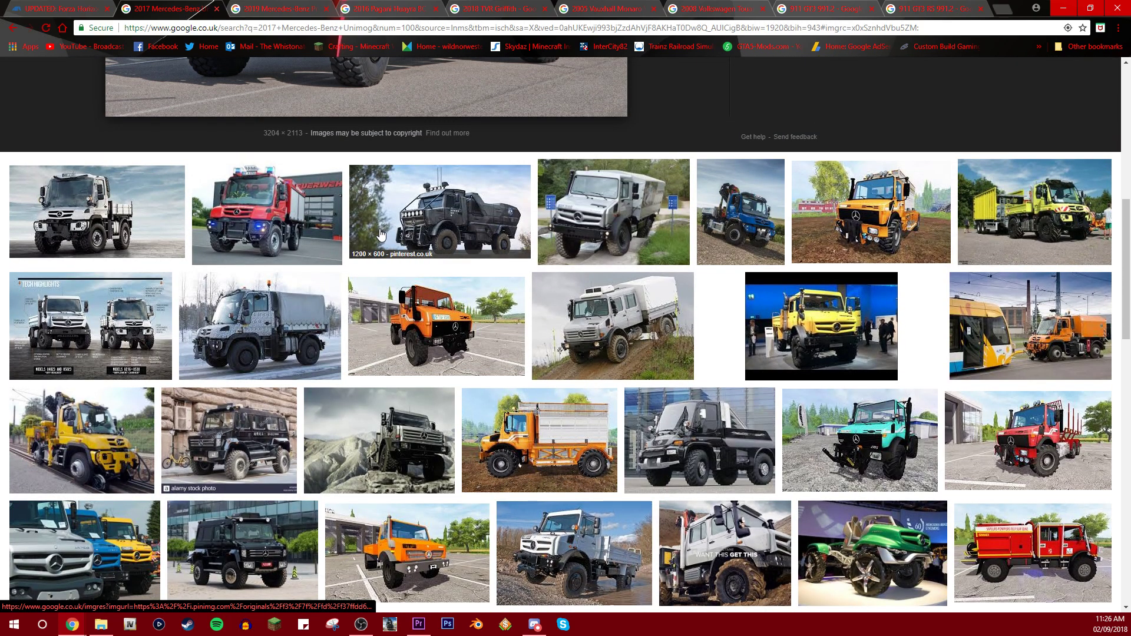
scroll(365, 235, "up", 3)
scroll(538, 381, "down", 4)
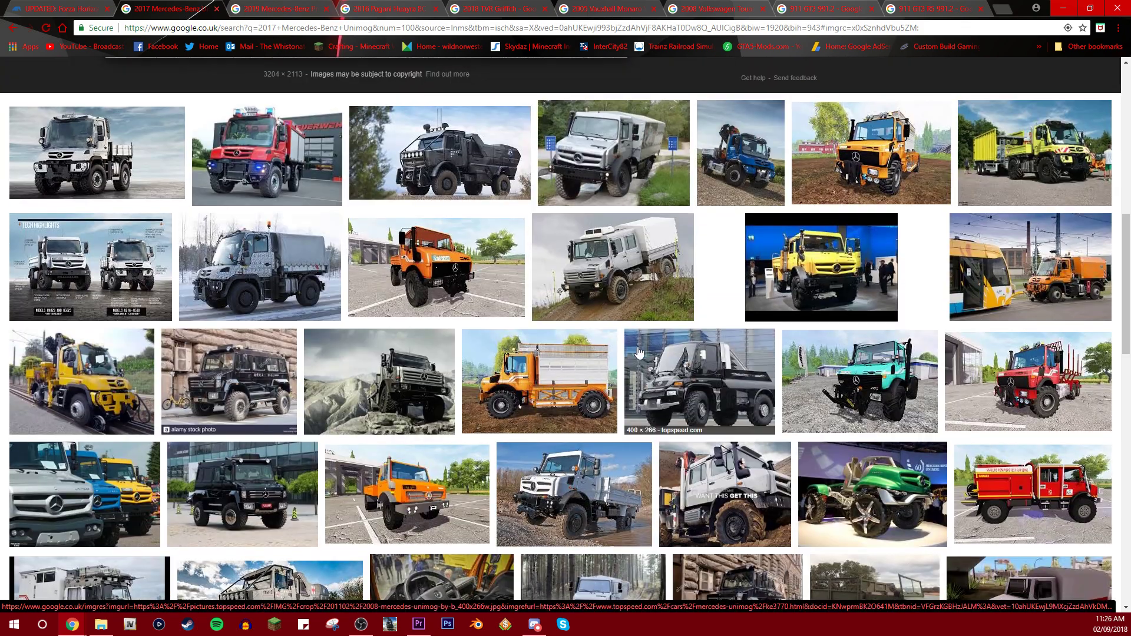
left_click(708, 426)
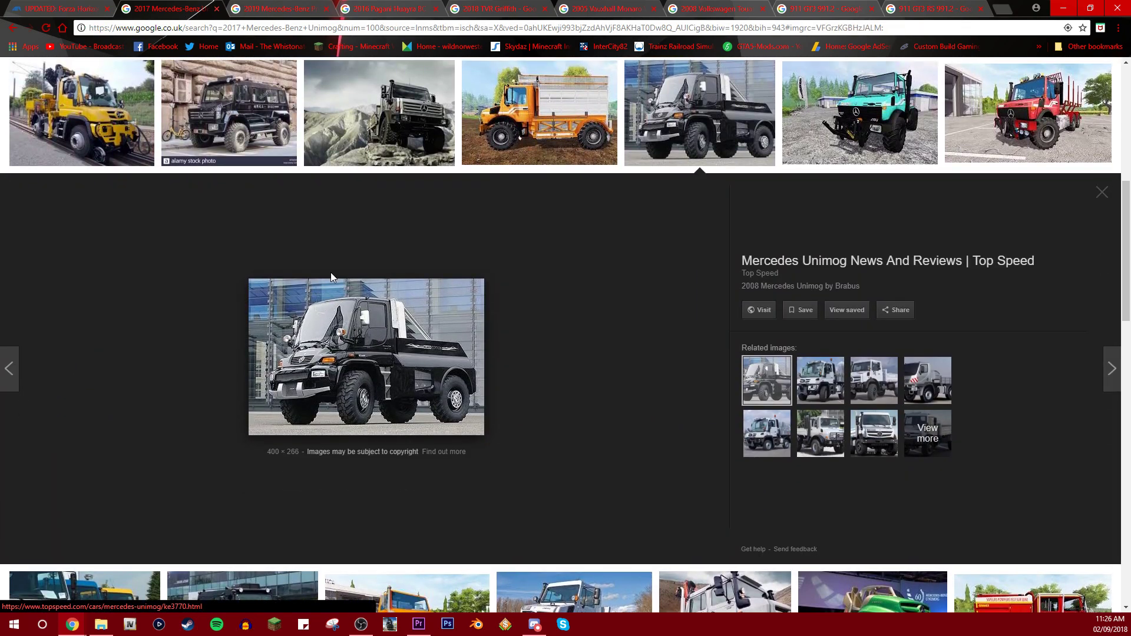
scroll(307, 387, "up", 3)
scroll(307, 387, "up", 2)
left_click(88, 8)
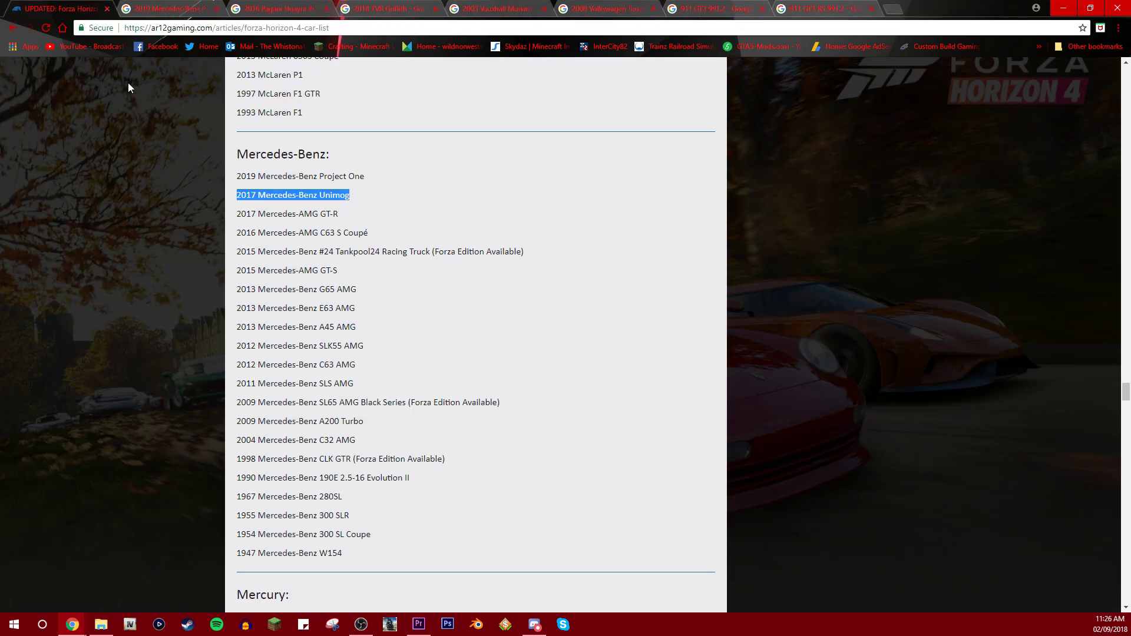
scroll(372, 296, "up", 2)
scroll(365, 285, "down", 2)
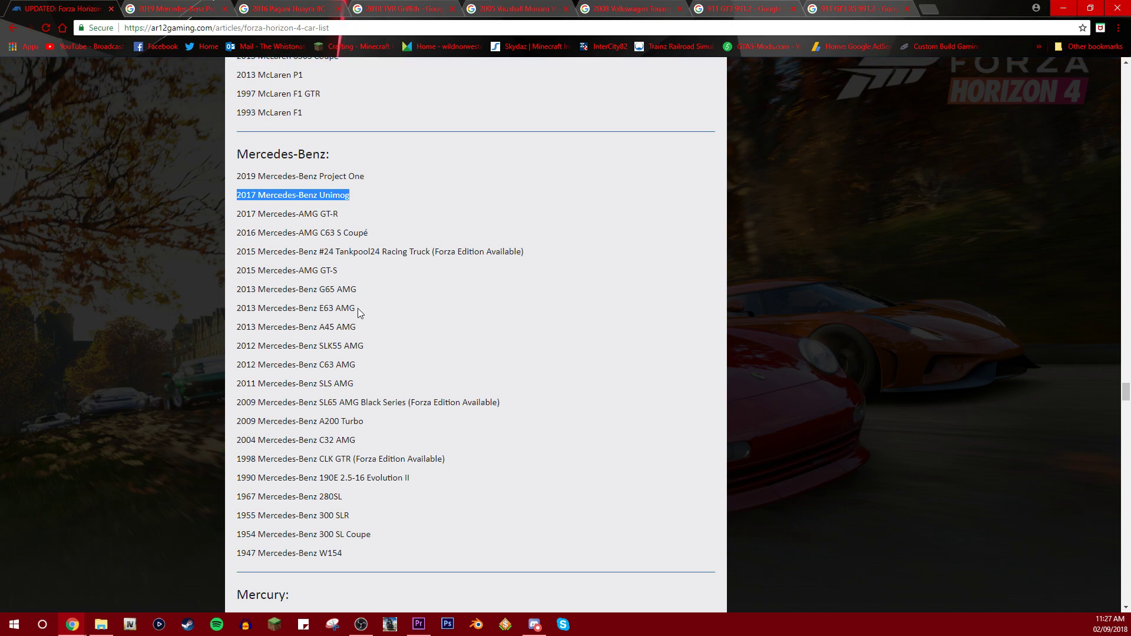
left_click_drag(358, 308, 235, 309)
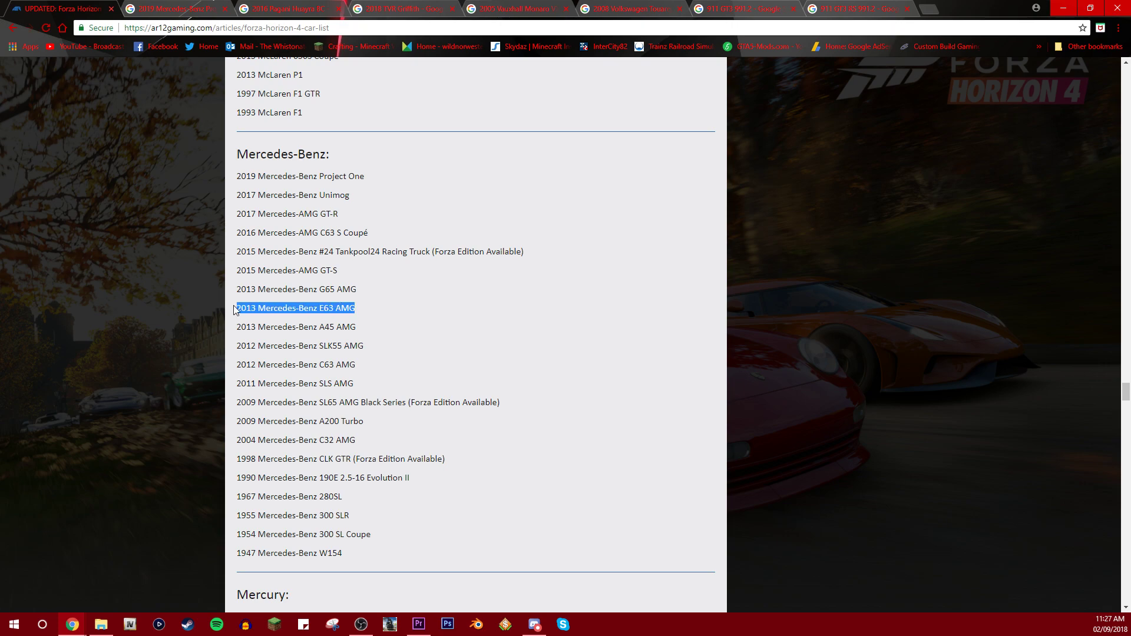
right_click(295, 307)
left_click(310, 327)
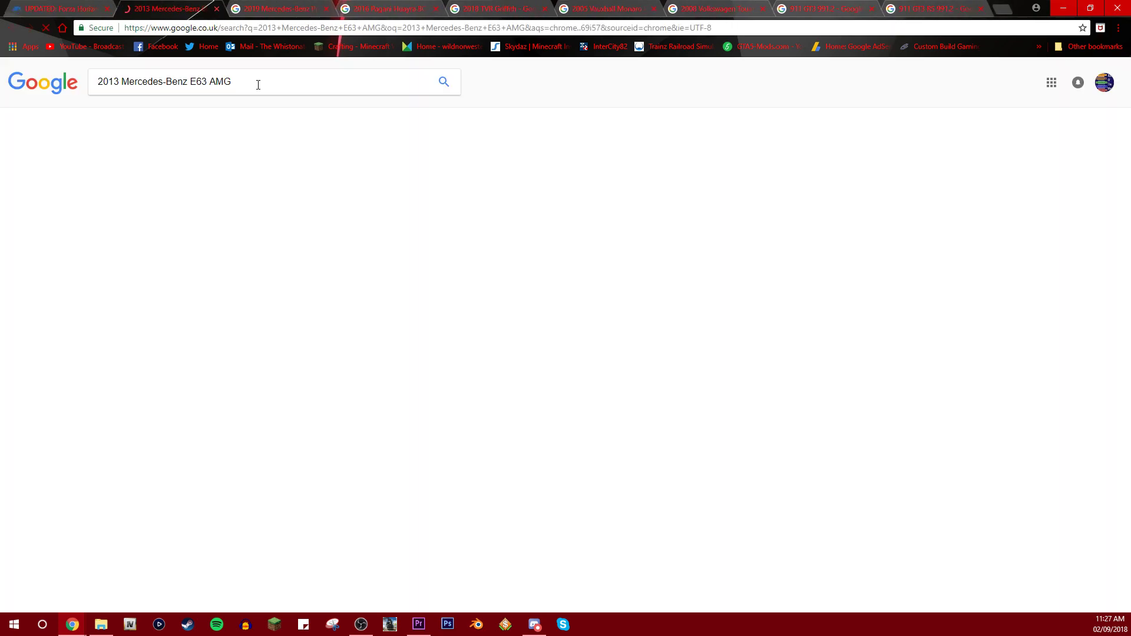
left_click(138, 116)
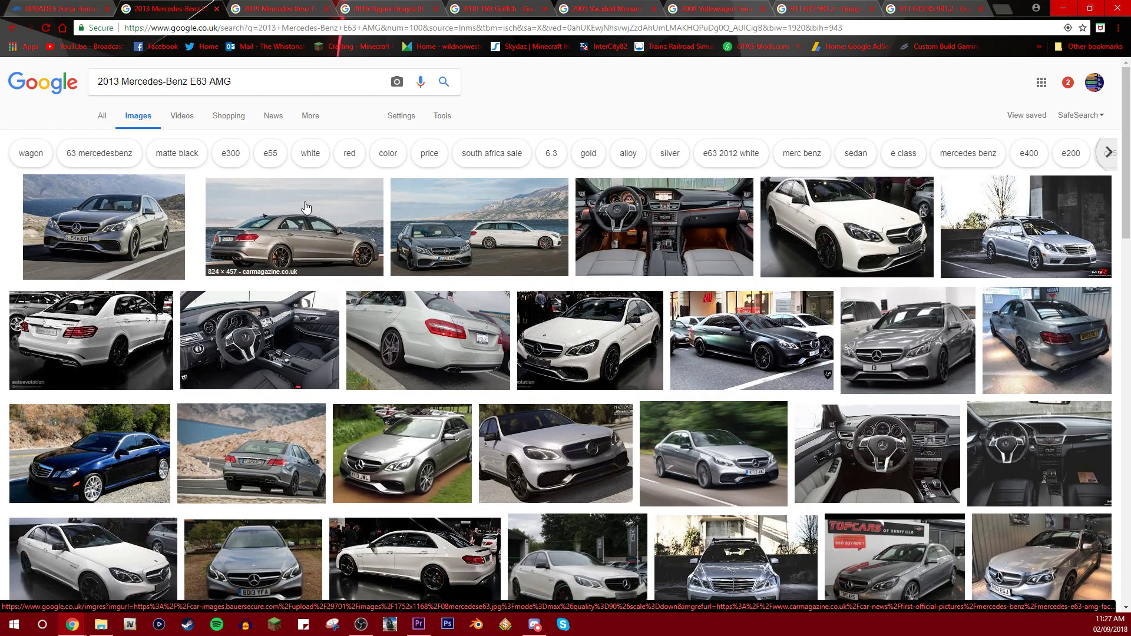
Close the E63 AMG image results tab and clear the car-name highlight
key("ctrl+w")
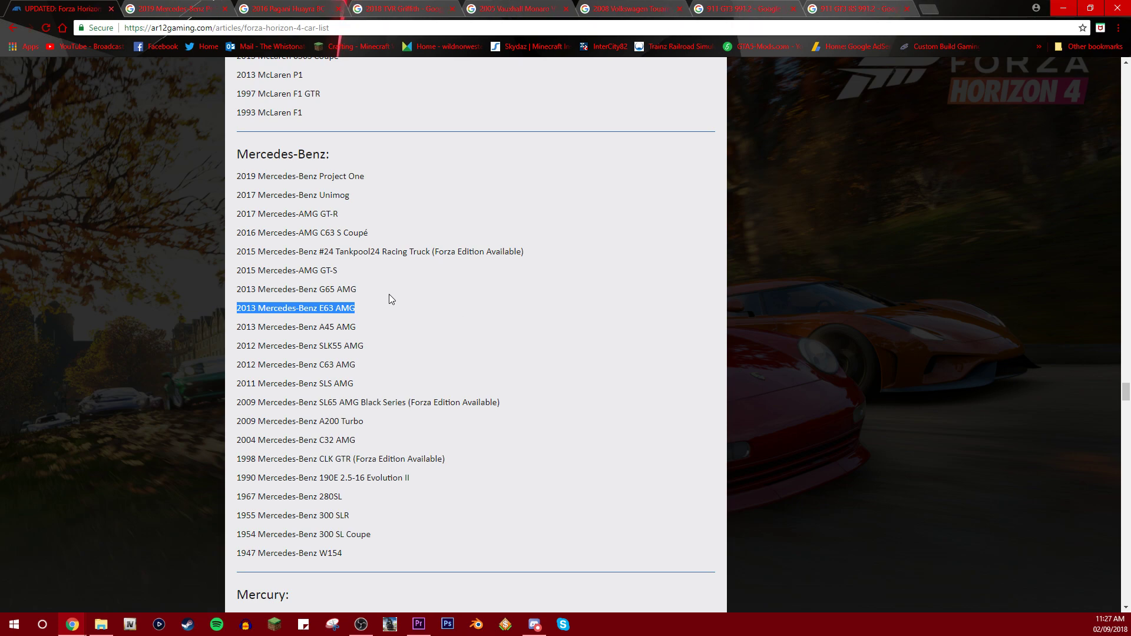
left_click(334, 385)
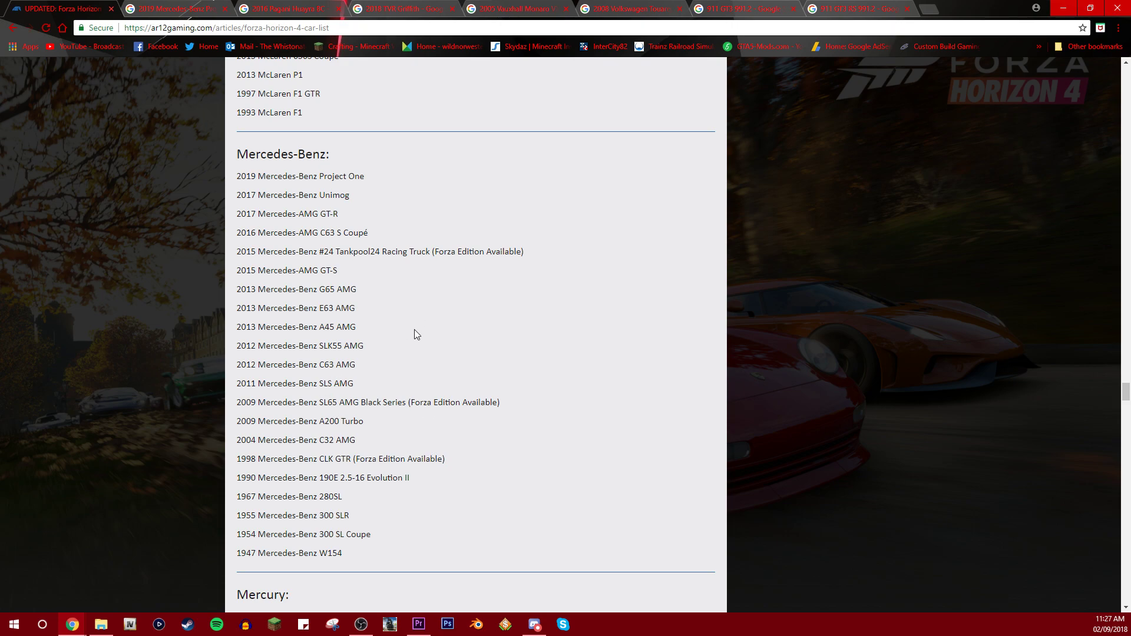
scroll(414, 329, "up", 3)
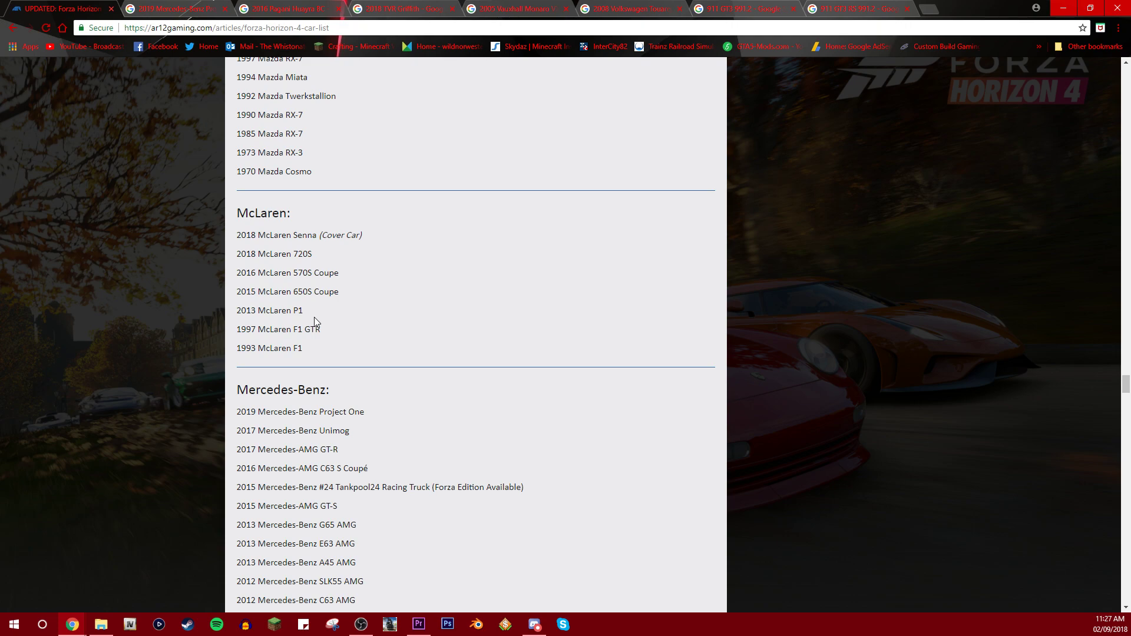
scroll(320, 314, "up", 1)
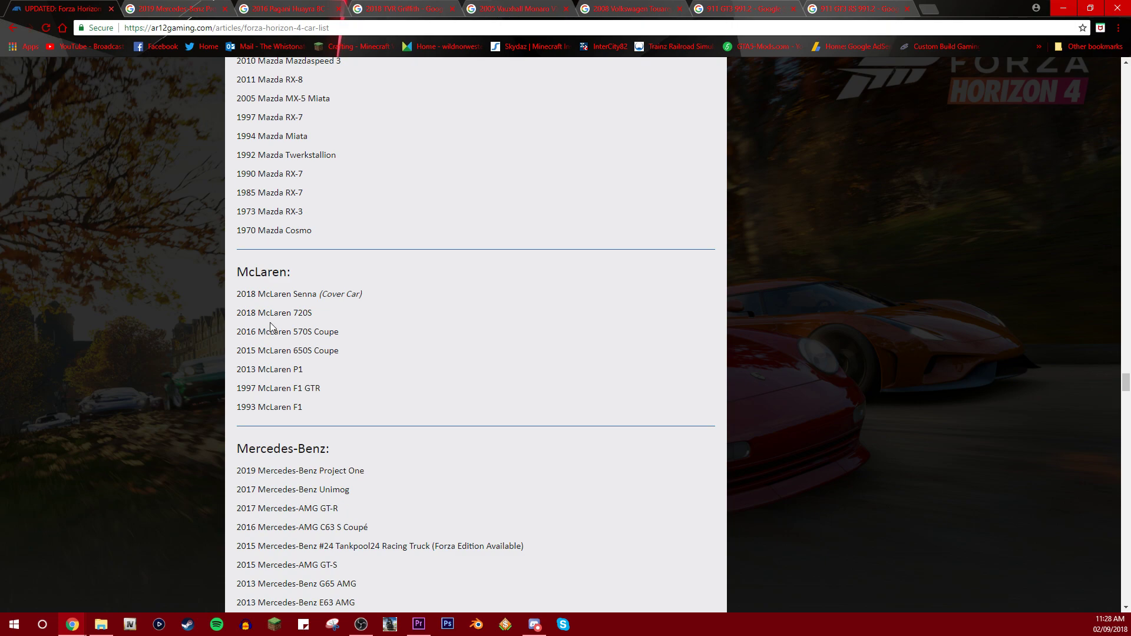
scroll(278, 354, "up", 1)
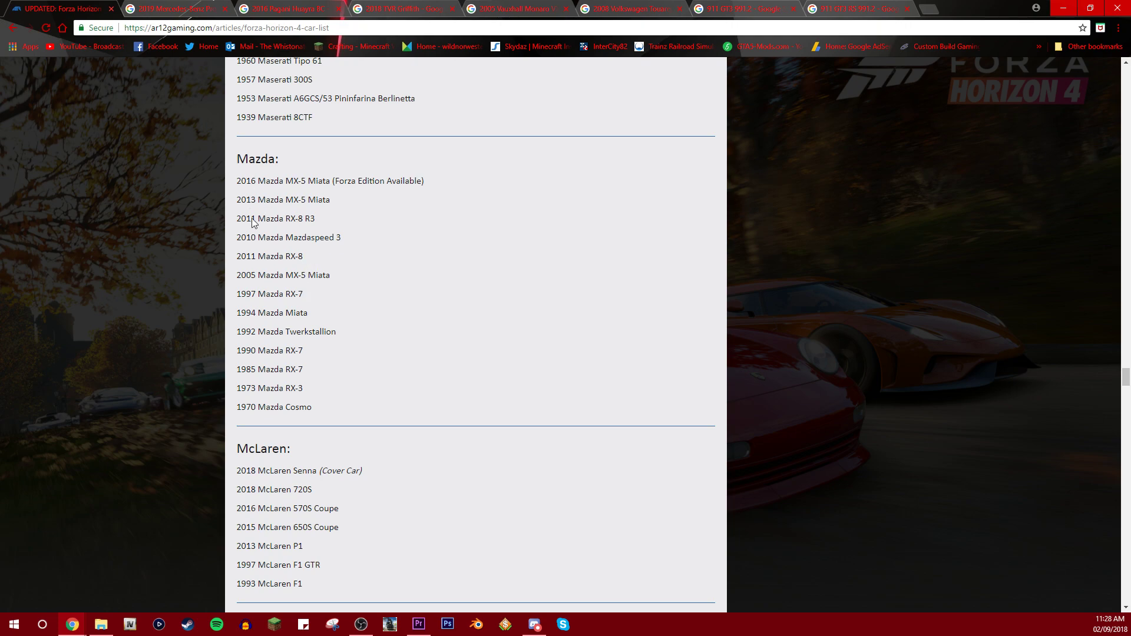
scroll(325, 265, "up", 2)
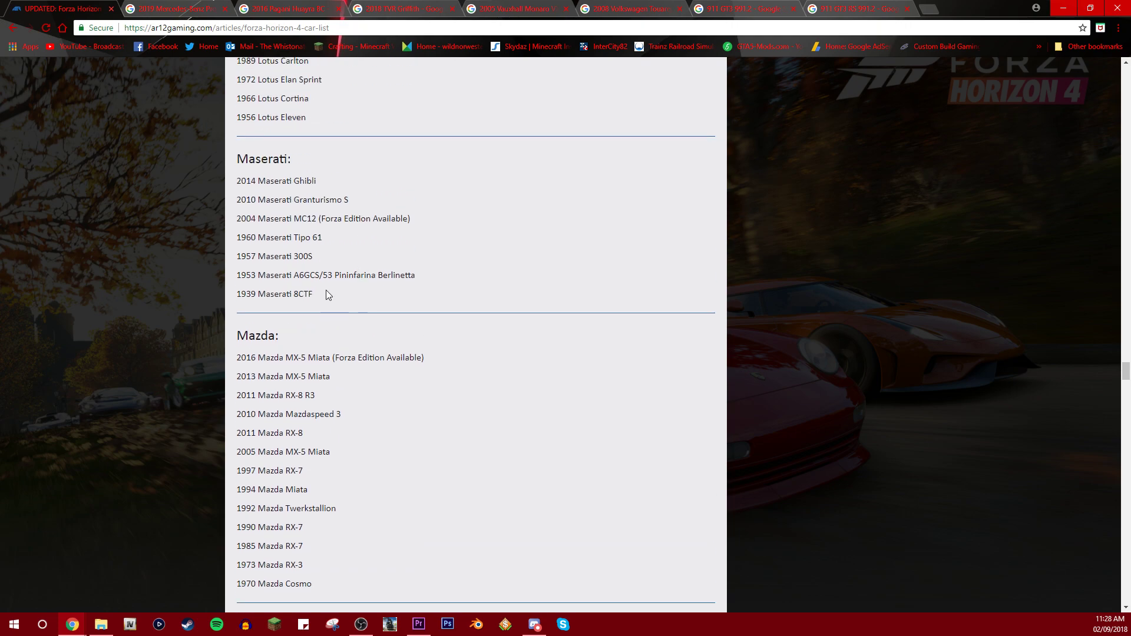
scroll(284, 263, "up", 3)
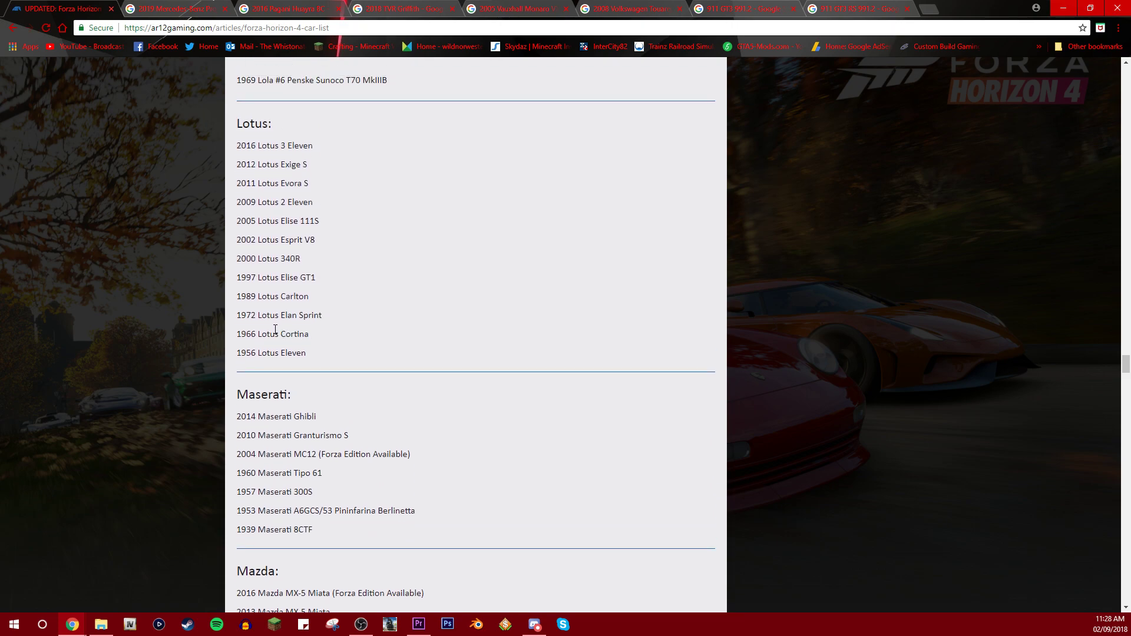
scroll(292, 331, "up", 2)
scroll(314, 341, "up", 1)
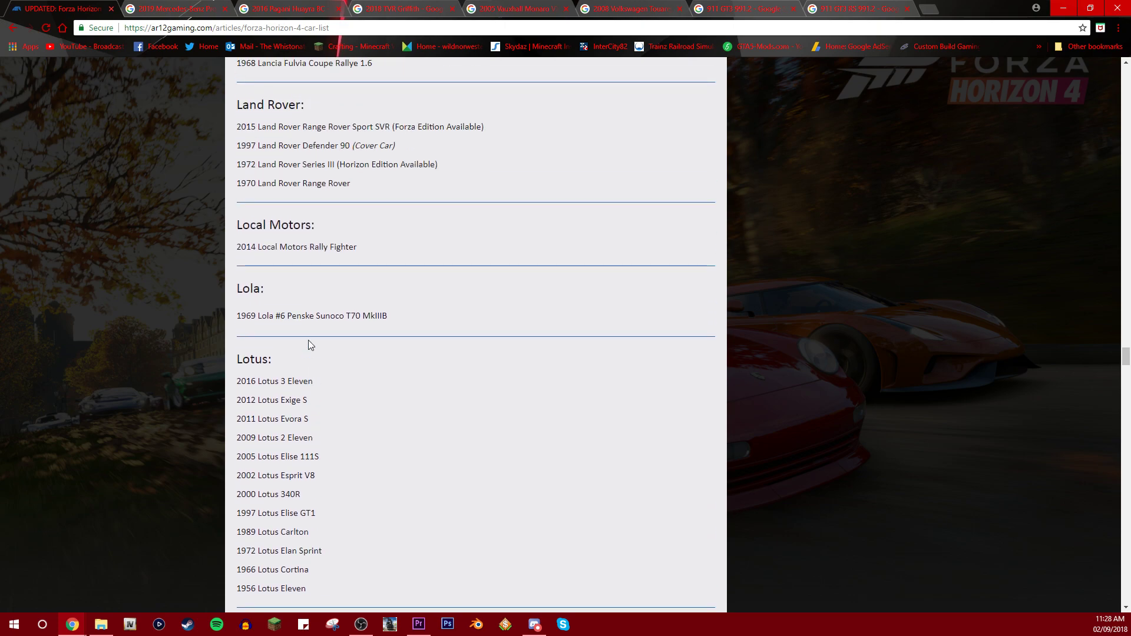
scroll(309, 345, "up", 1)
scroll(366, 246, "up", 1)
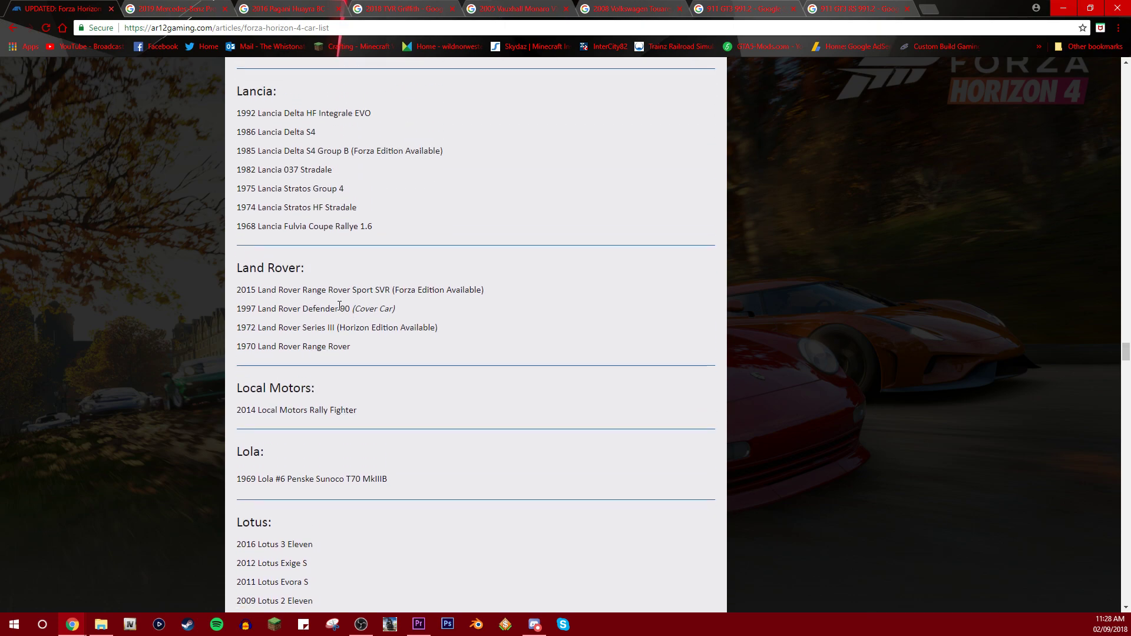
scroll(354, 379, "up", 1)
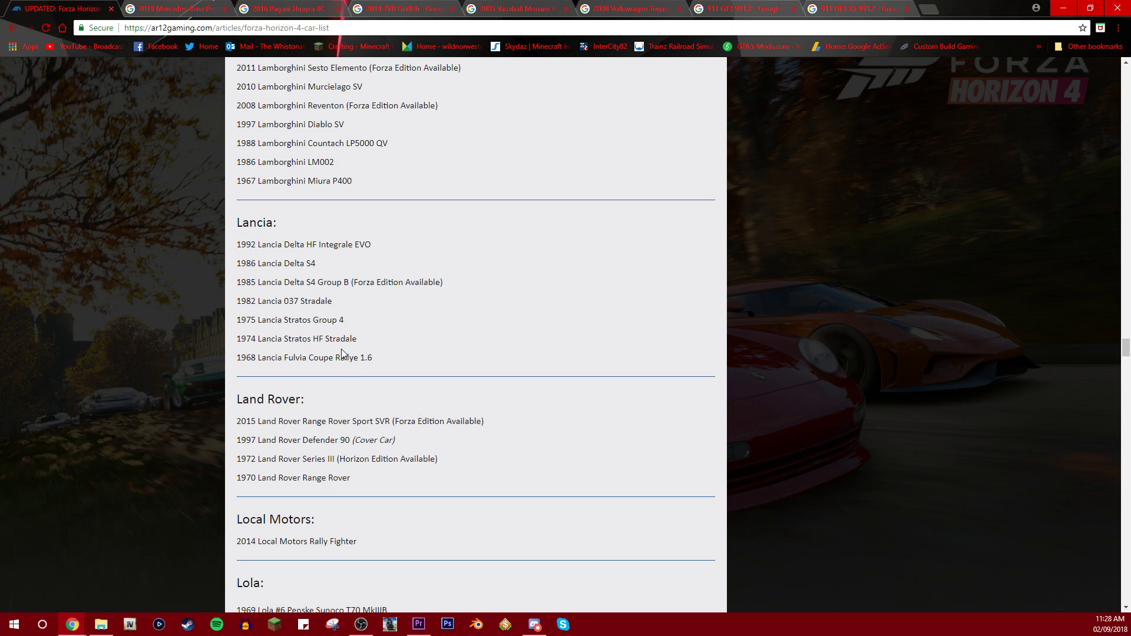
scroll(342, 354, "up", 1)
scroll(354, 336, "up", 1)
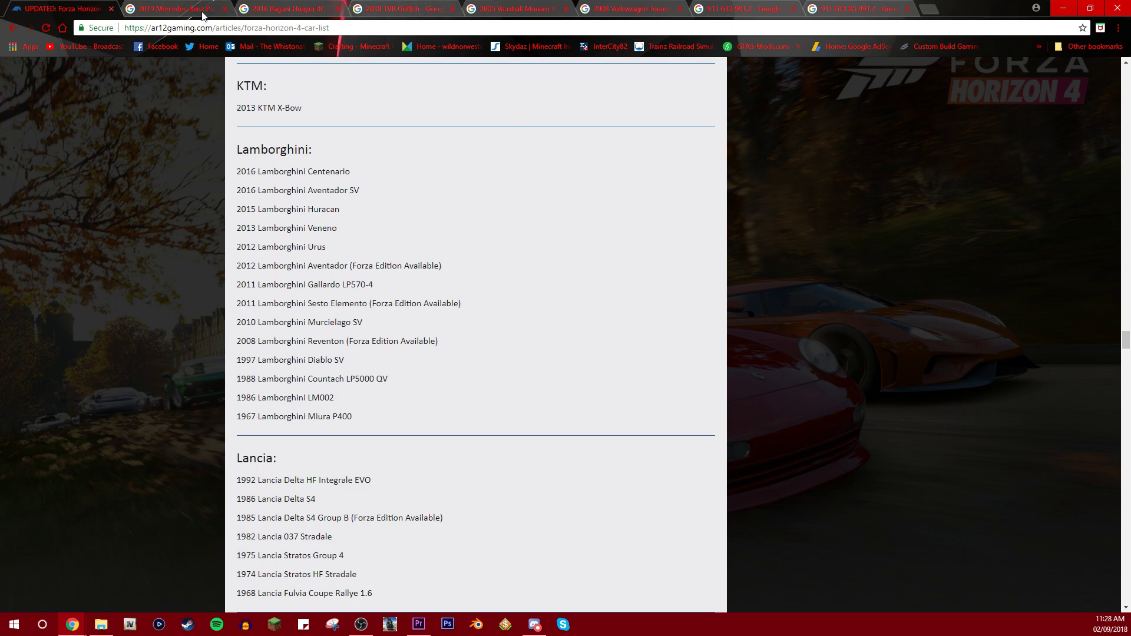
Search '2018 URUS' in a new tab and show only image results
left_click(925, 6)
type("20")
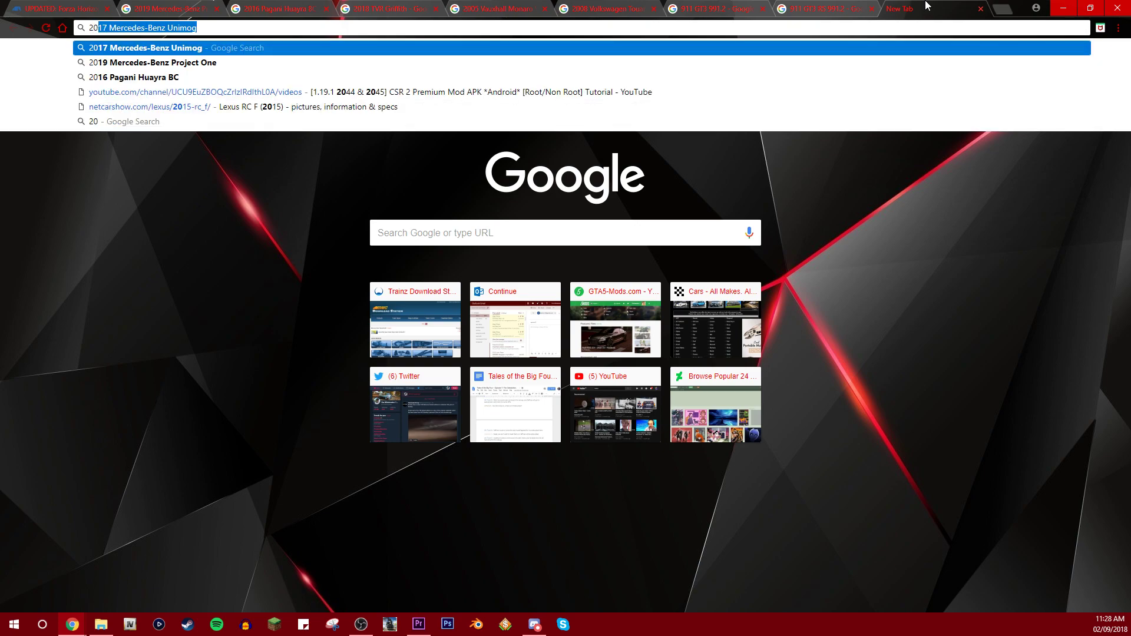
type("18 UR")
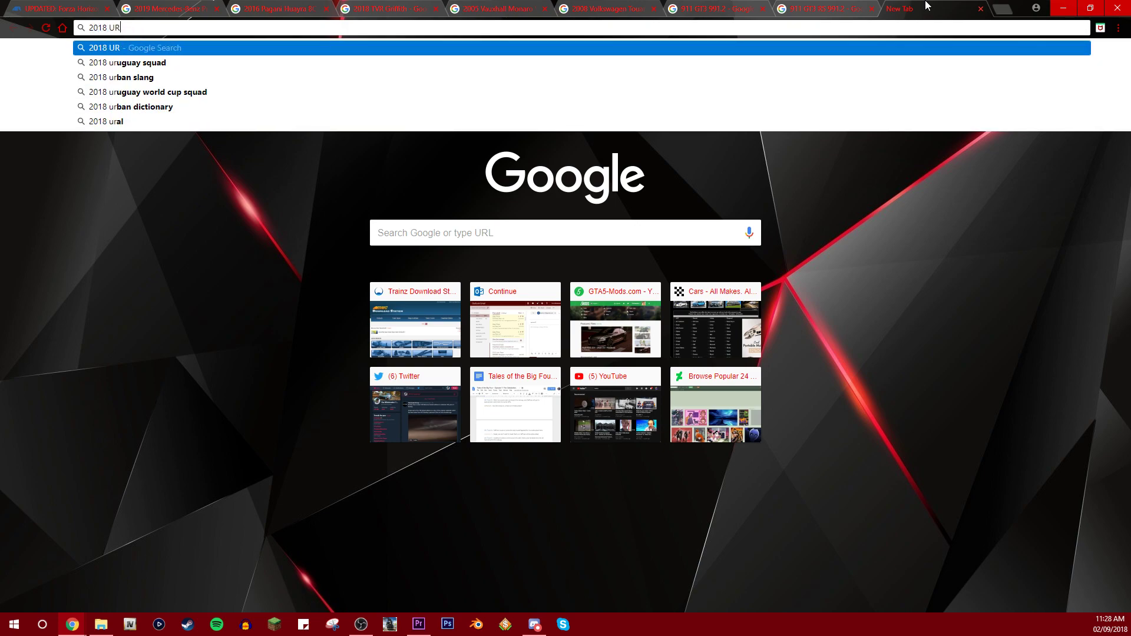
type("US")
key("Escape")
key("Return")
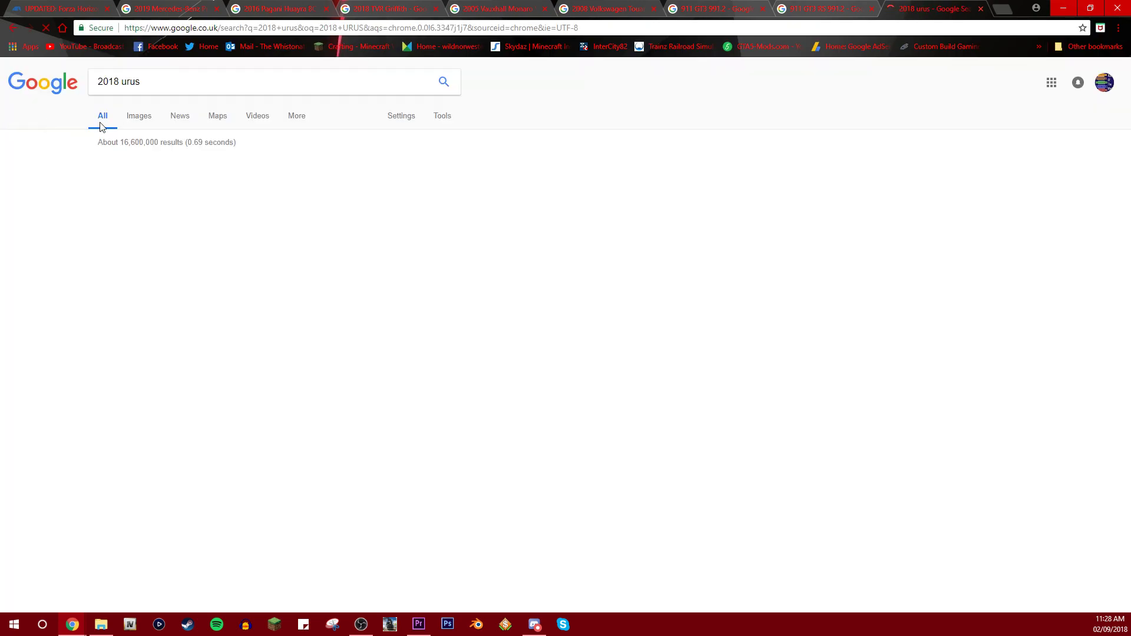
left_click(150, 118)
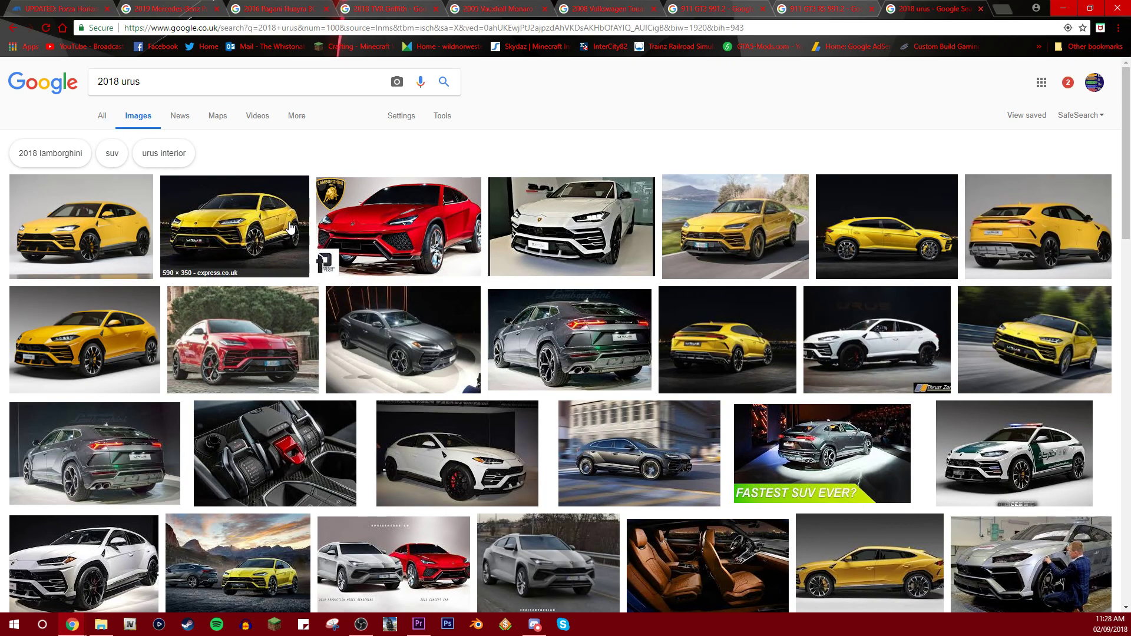
Preview the red, yellow and silver-and-red Urus pictures, then return to the car list
left_click(464, 242)
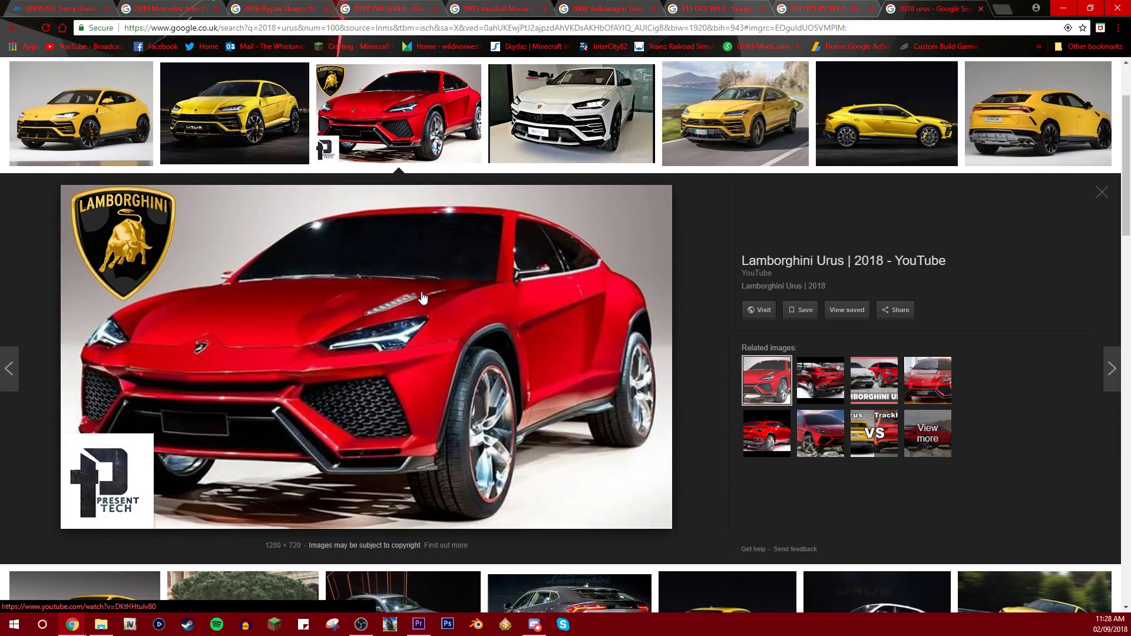
key("Left")
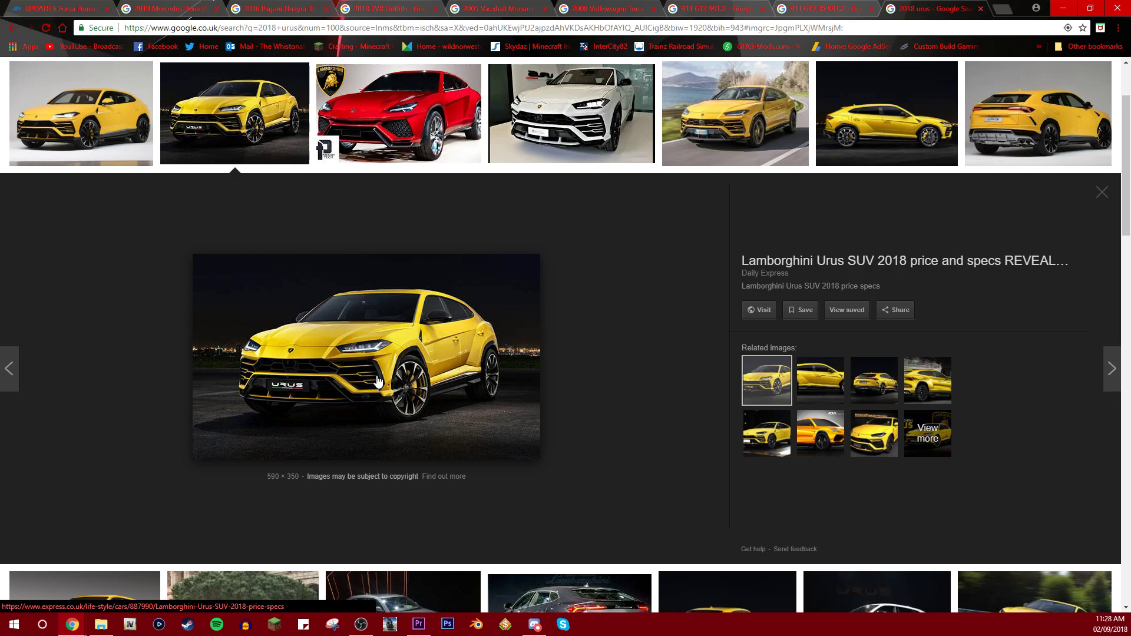
scroll(627, 263, "down", 3)
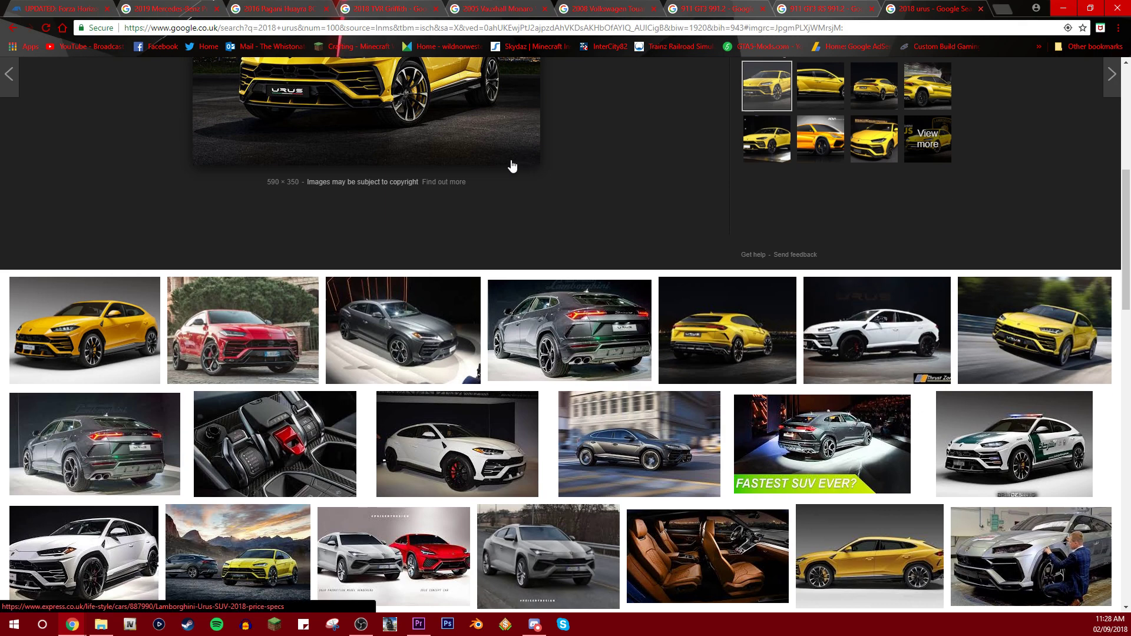
scroll(512, 167, "down", 3)
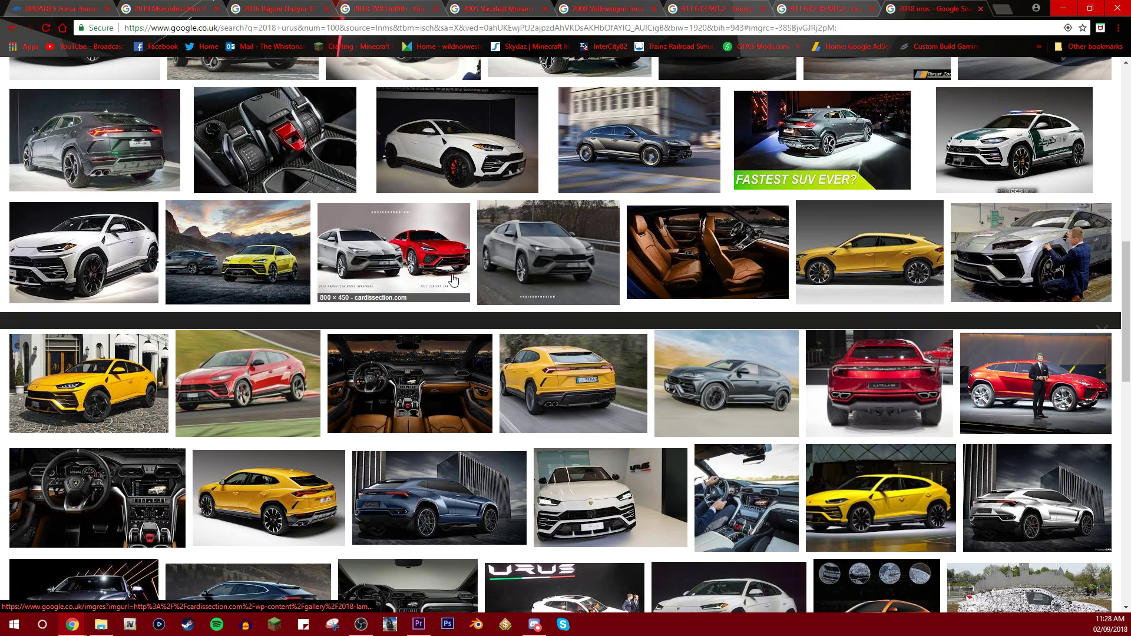
left_click(441, 269)
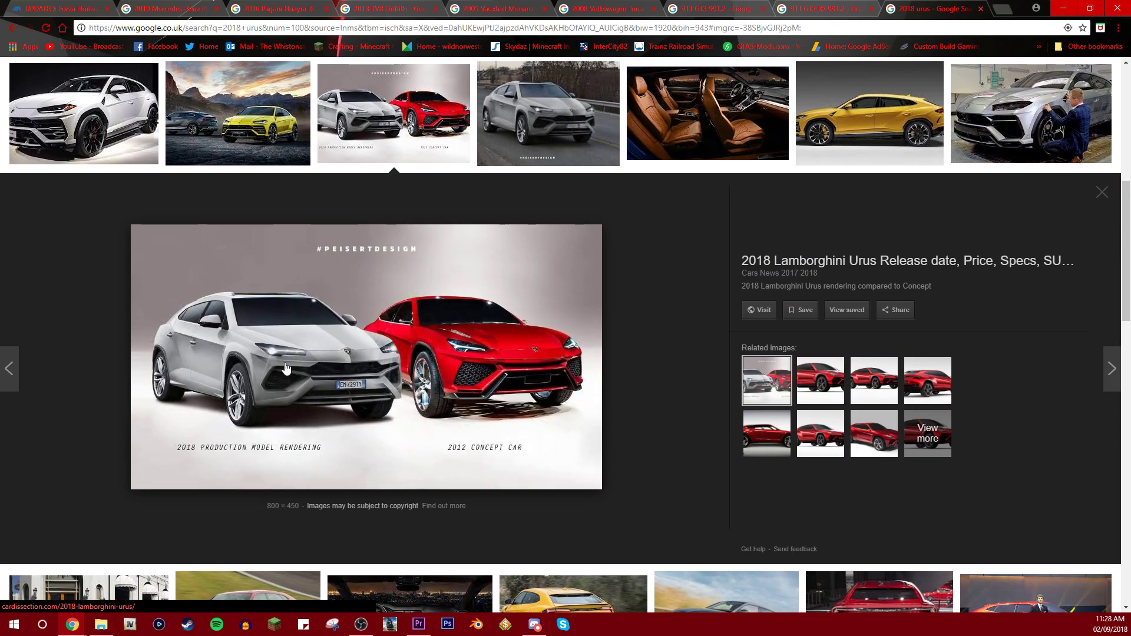
scroll(434, 332, "up", 1)
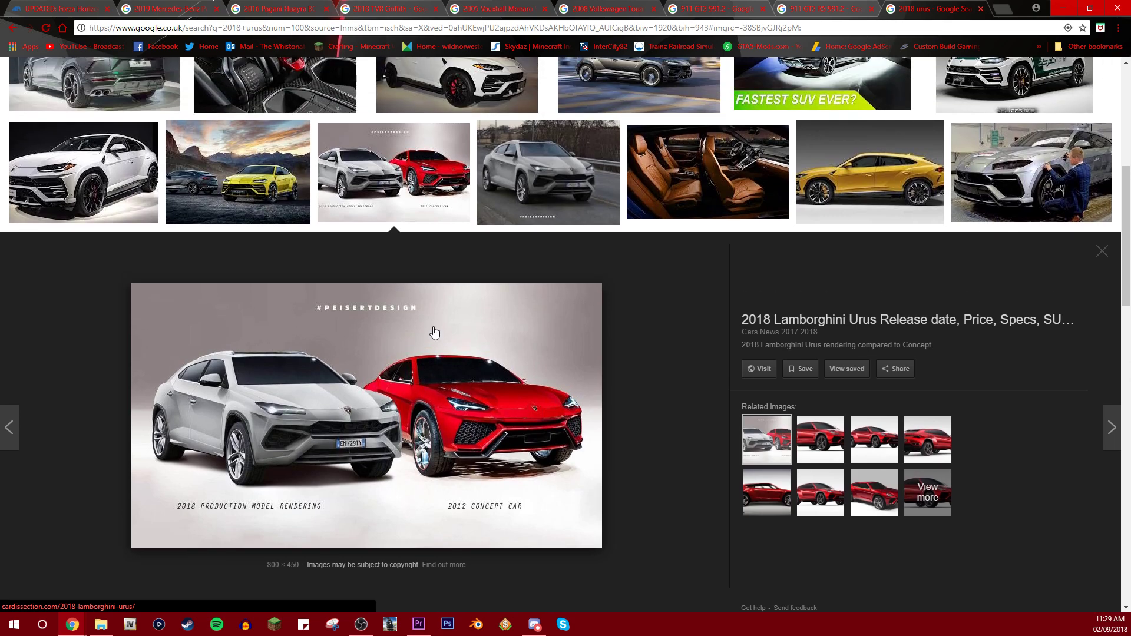
scroll(405, 280, "up", 5)
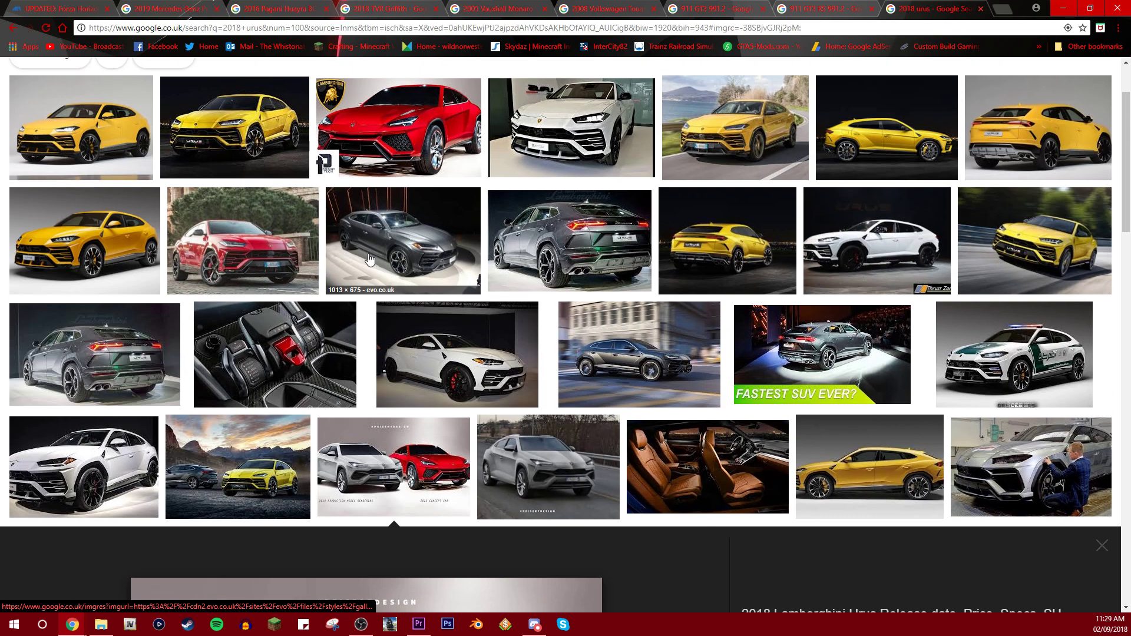
scroll(375, 262, "up", 1)
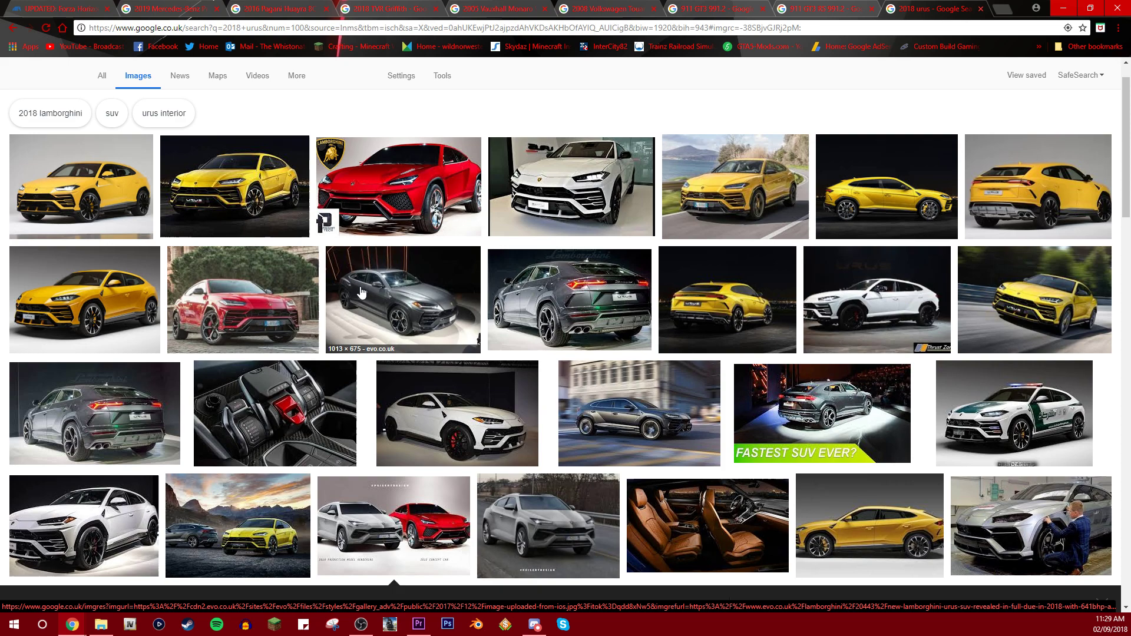
scroll(332, 247, "up", 1)
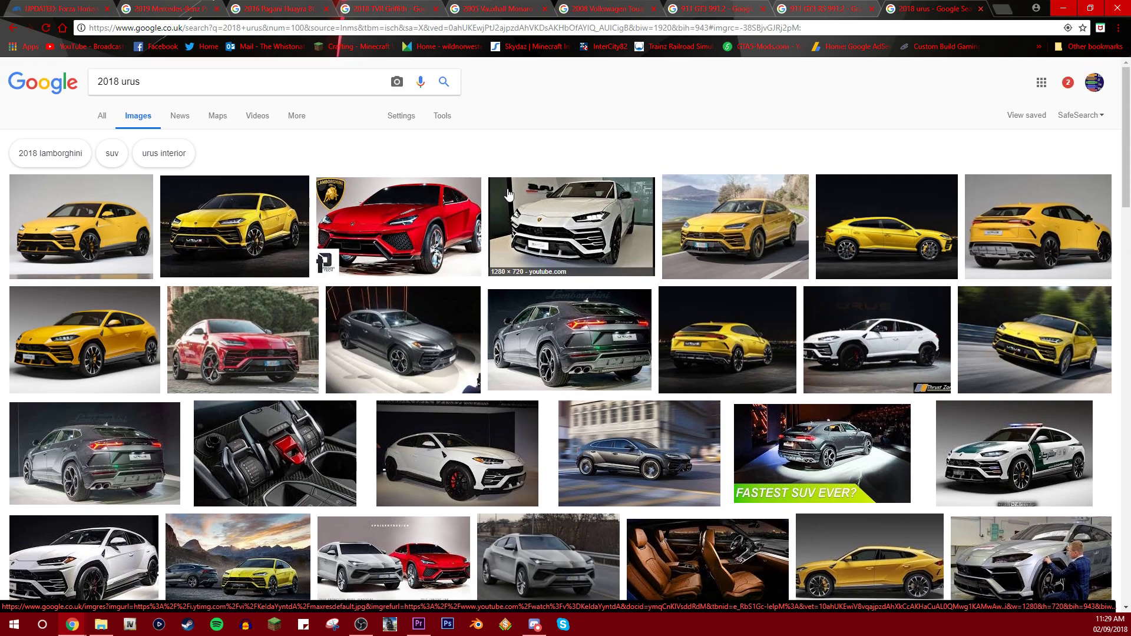
key("ctrl+1")
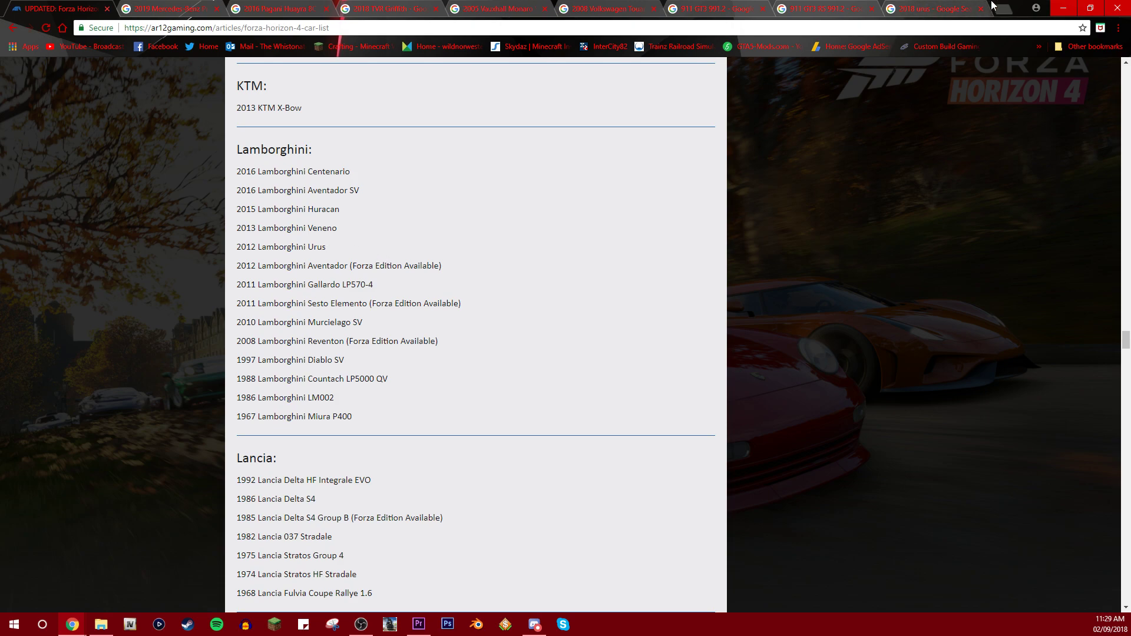
Search 'huracan performante' in a new tab, show images and preview the Tomica #34 toy
left_click(1012, 7)
type("Hurac")
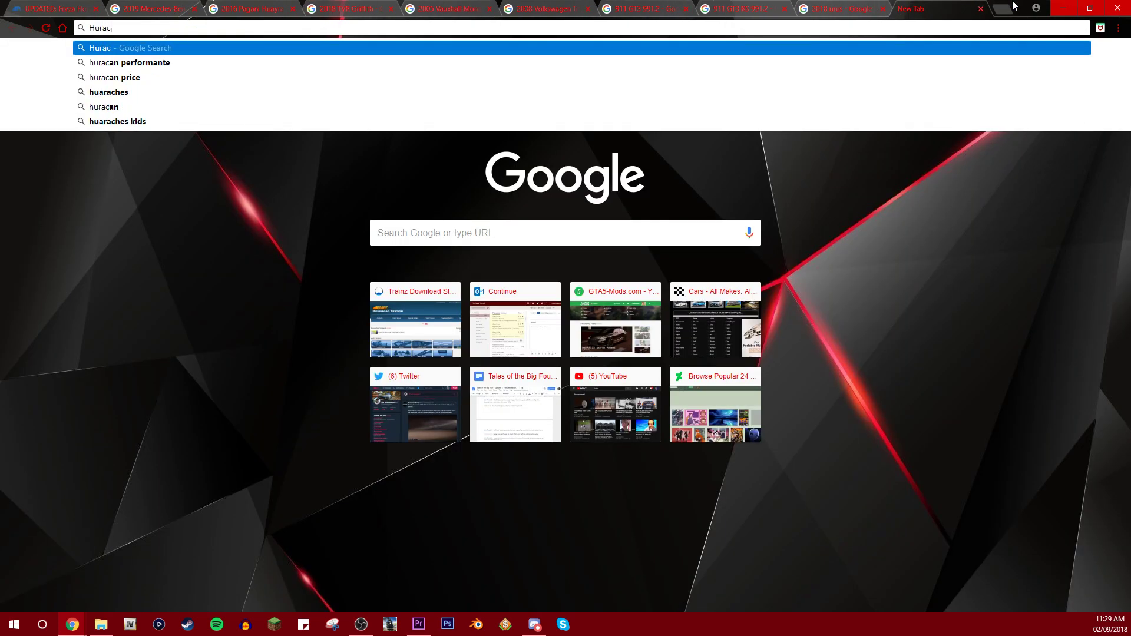
type("asn")
key("Down")
key("Return")
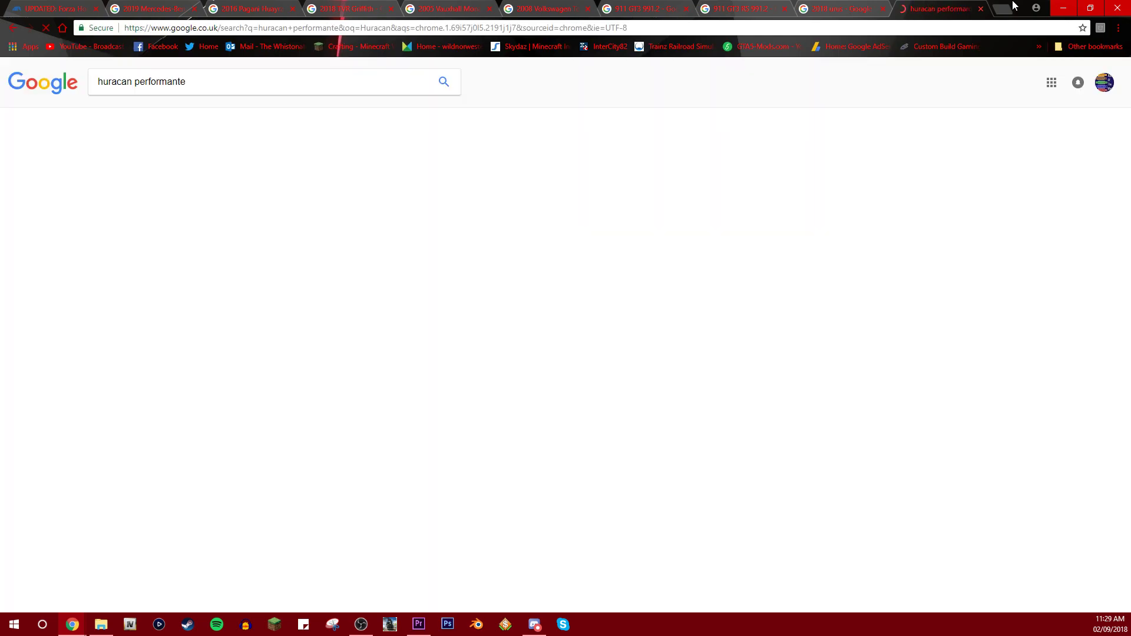
left_click(139, 116)
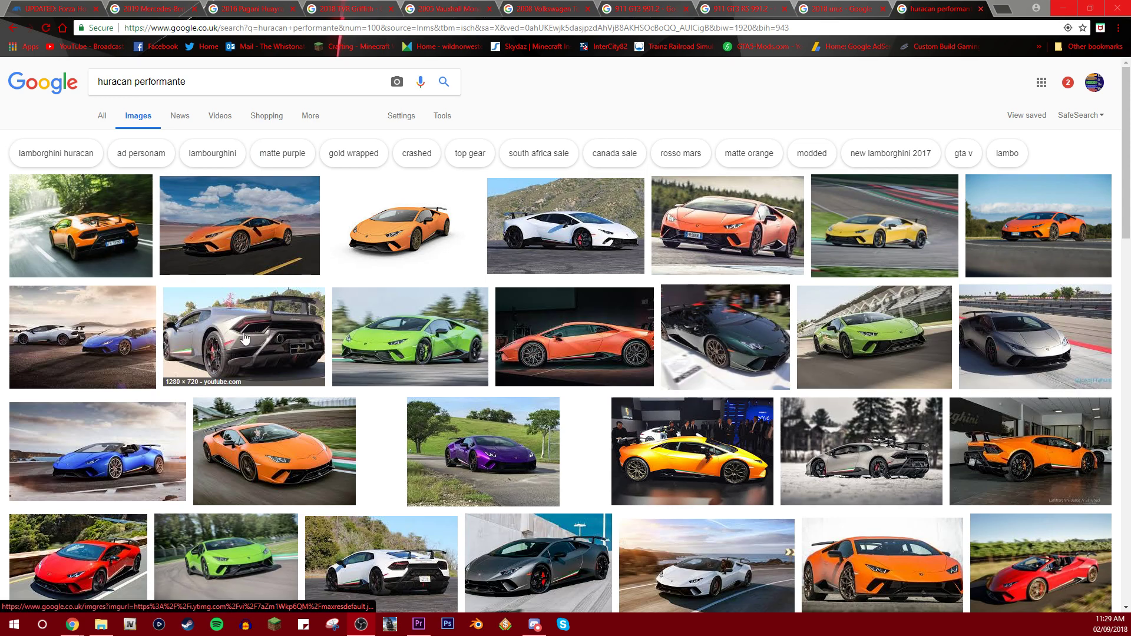
scroll(389, 300, "down", 5)
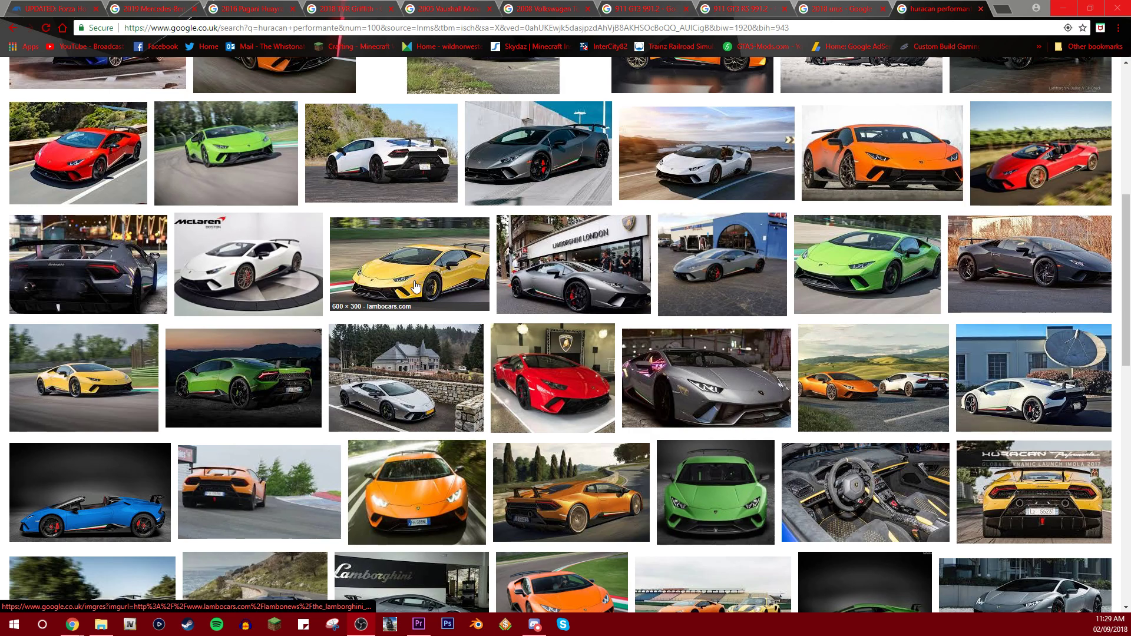
scroll(389, 288, "down", 3)
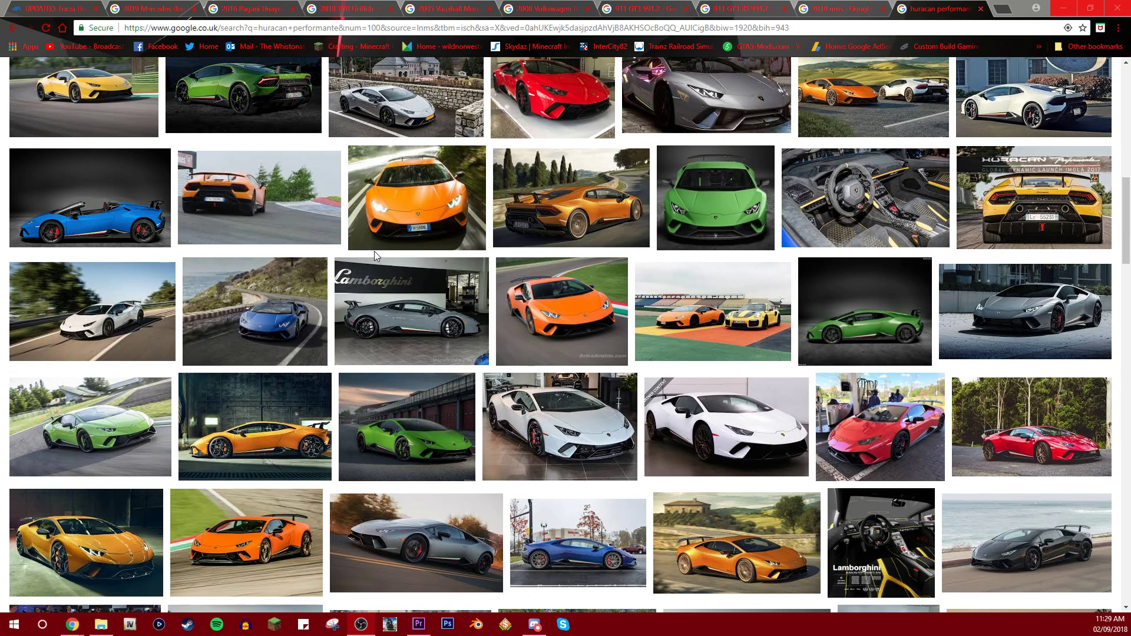
scroll(374, 252, "down", 2)
scroll(411, 267, "down", 2)
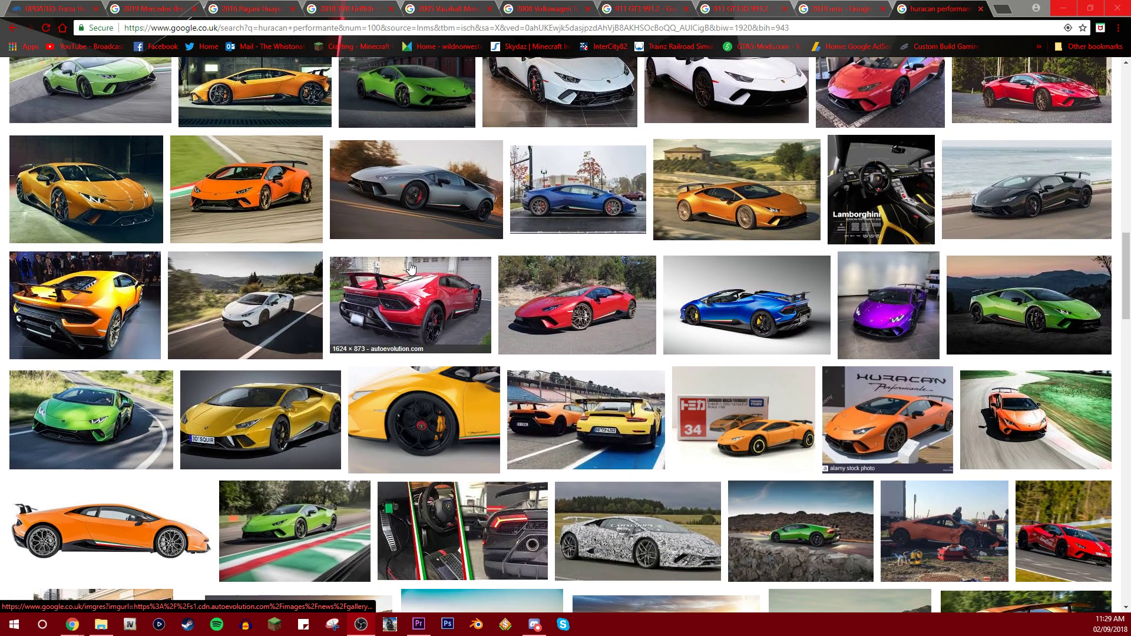
scroll(409, 268, "down", 2)
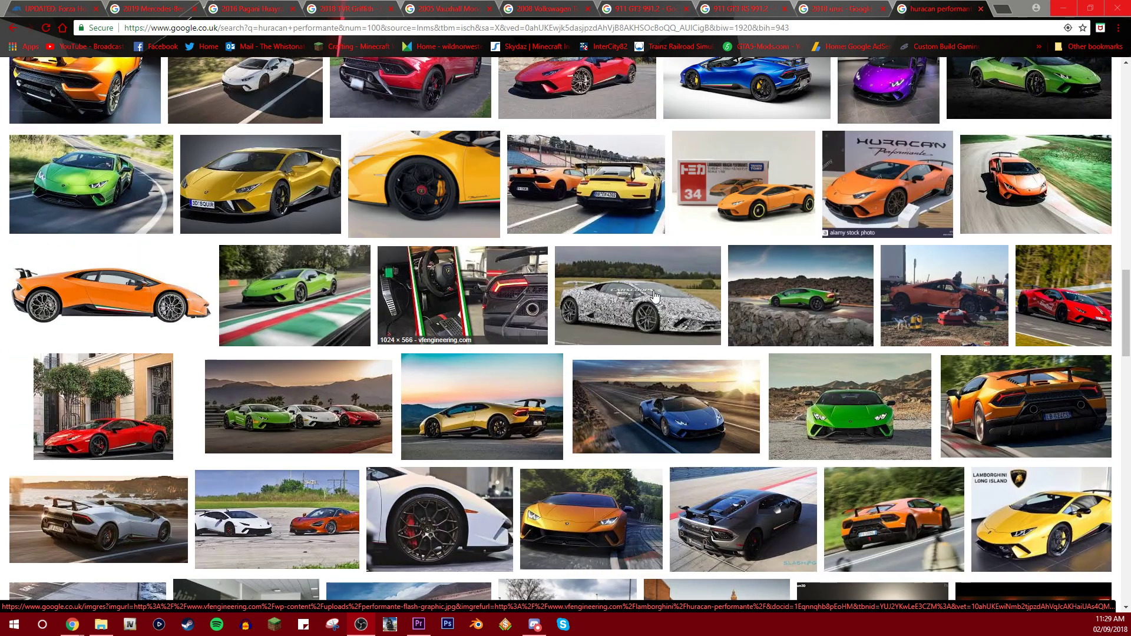
left_click(743, 185)
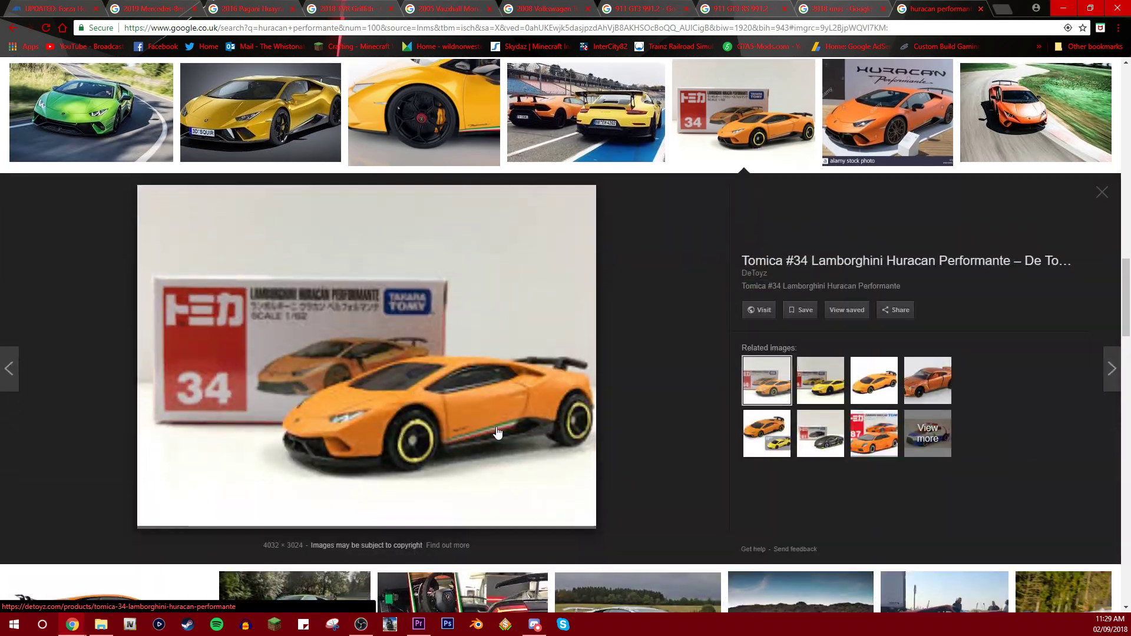
left_click(1101, 192)
scroll(448, 241, "down", 5)
scroll(449, 241, "up", 2)
scroll(448, 242, "up", 1)
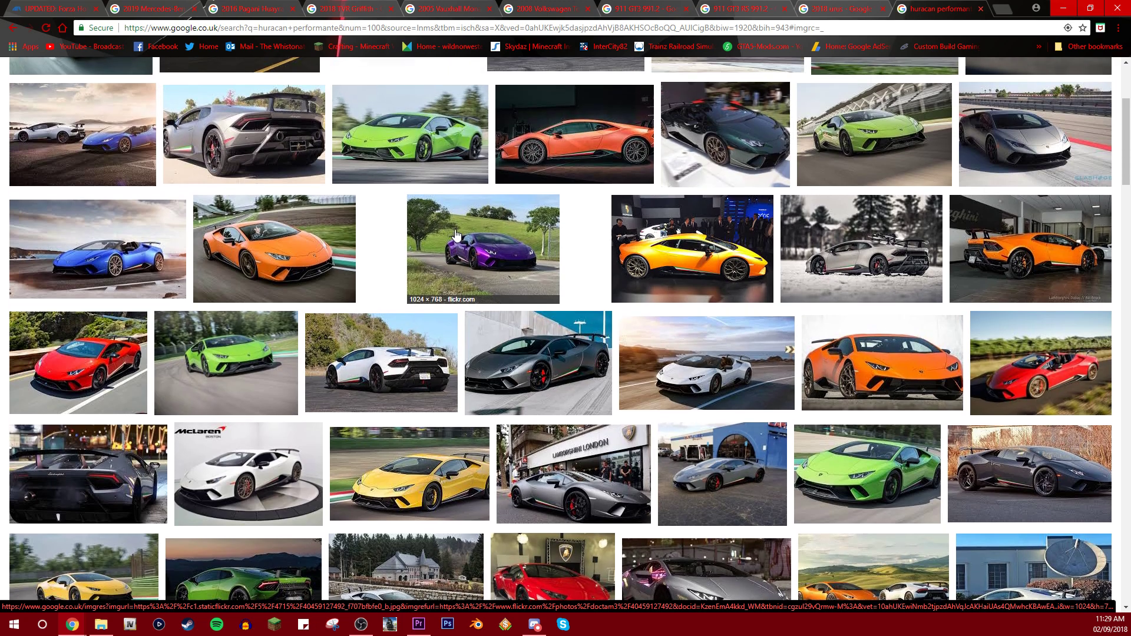
scroll(449, 241, "up", 1)
scroll(441, 221, "up", 1)
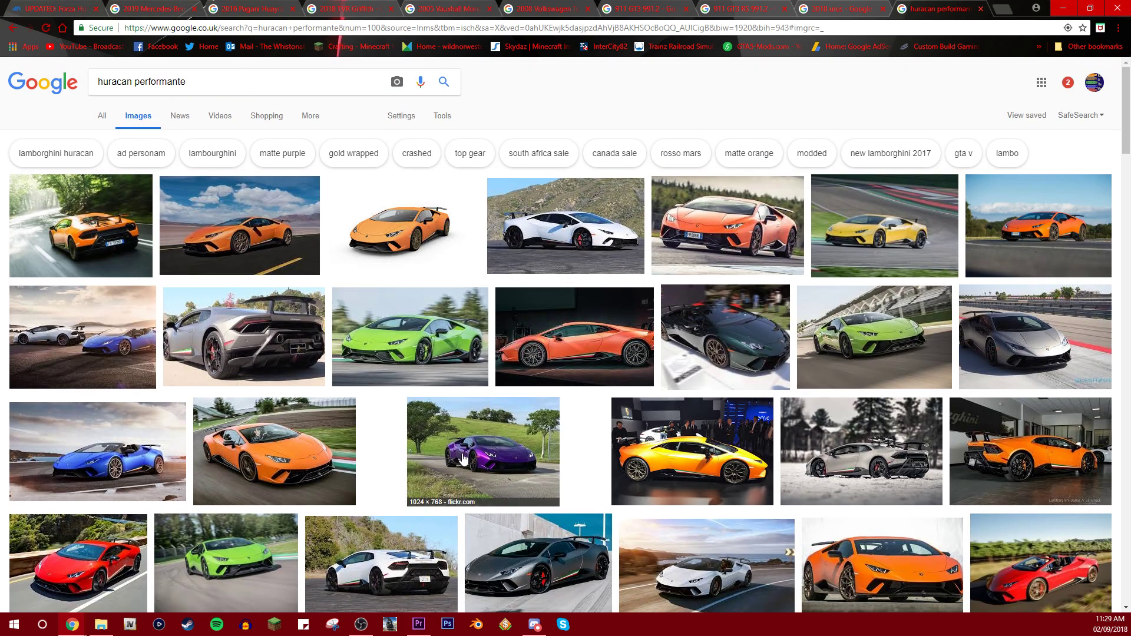
Close the Mercedes-AMG Project One and other old image tabs, then return to the car list
left_click(141, 9)
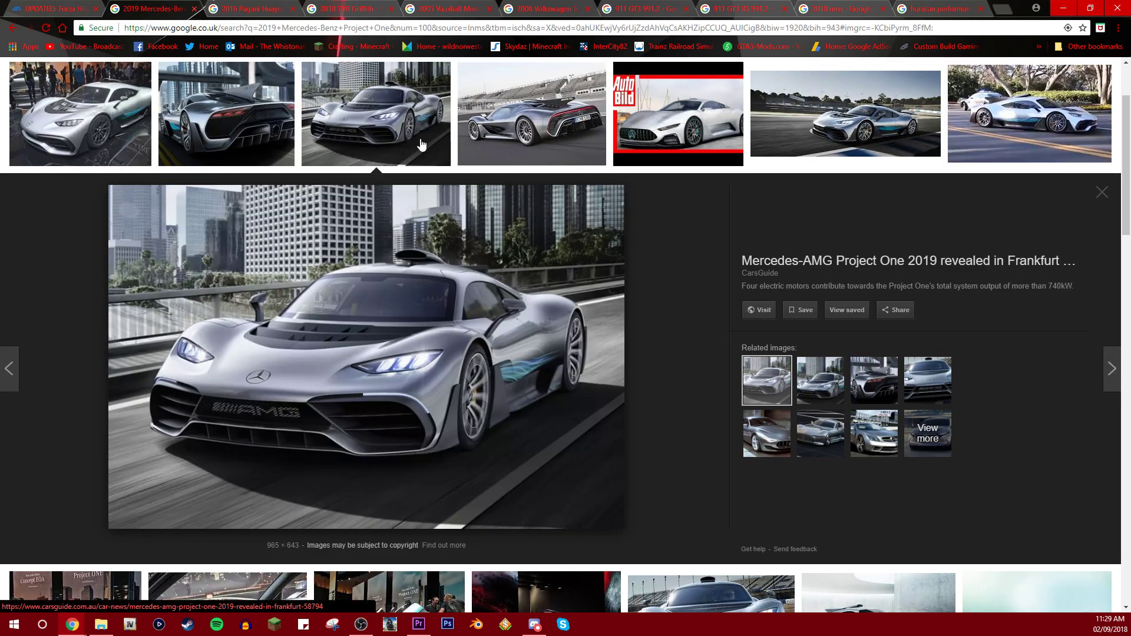
scroll(350, 139, "up", 2)
key("ctrl+w")
key("ctrl+w")
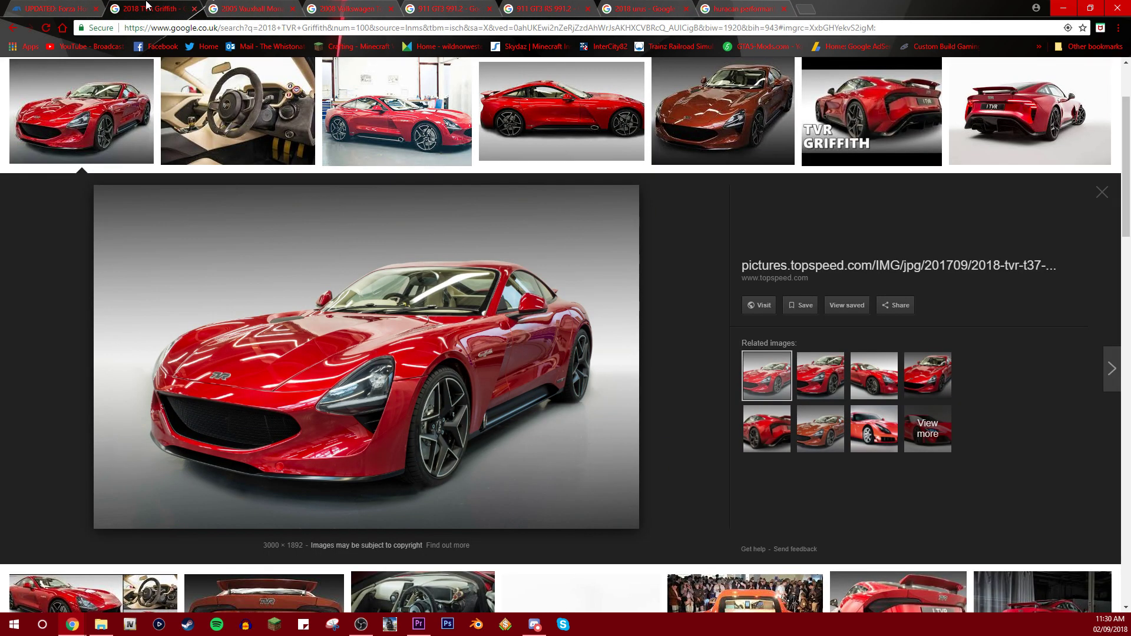
key("ctrl+w")
key("ctrl+w")
key("ctrl+w")
key("ctrl+w")
key("ctrl+w")
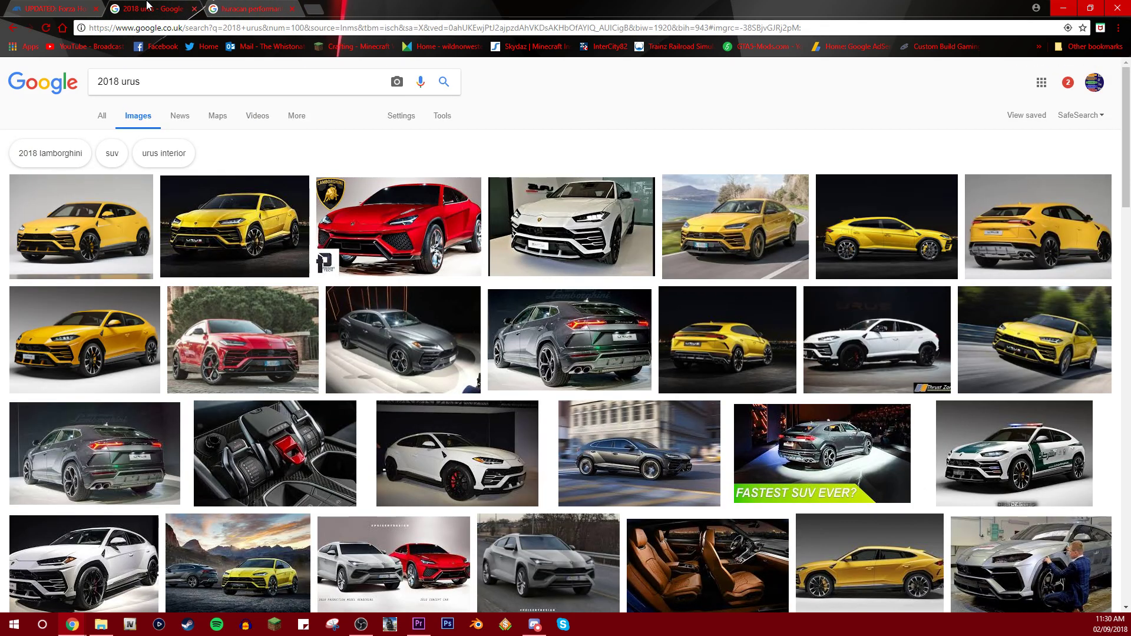
left_click(74, 7)
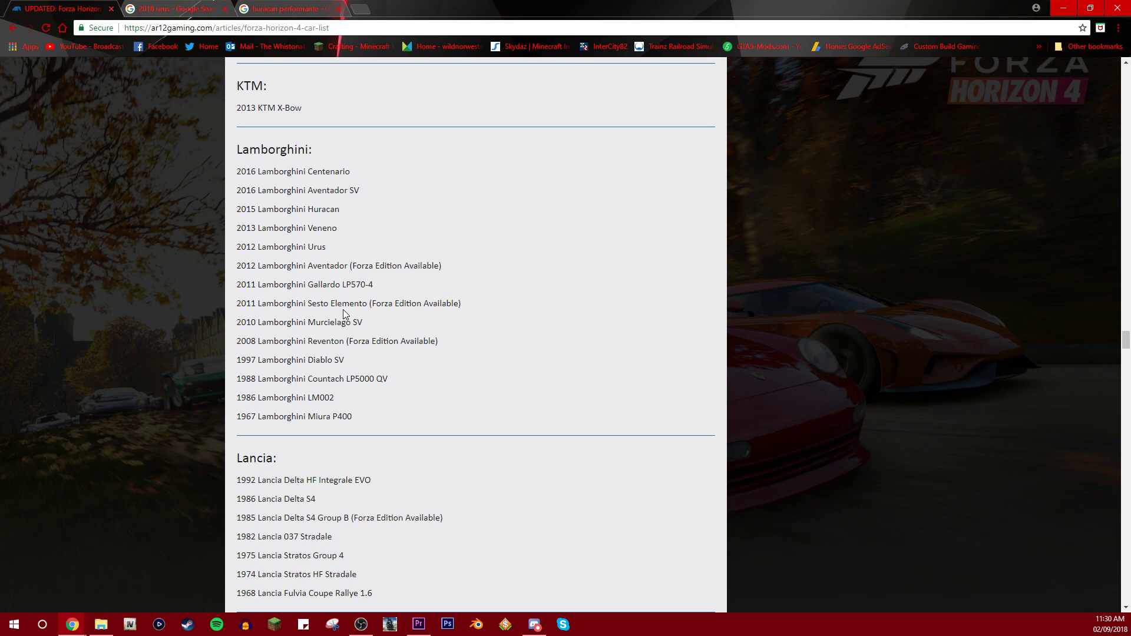
scroll(325, 280, "up", 1)
scroll(341, 274, "up", 2)
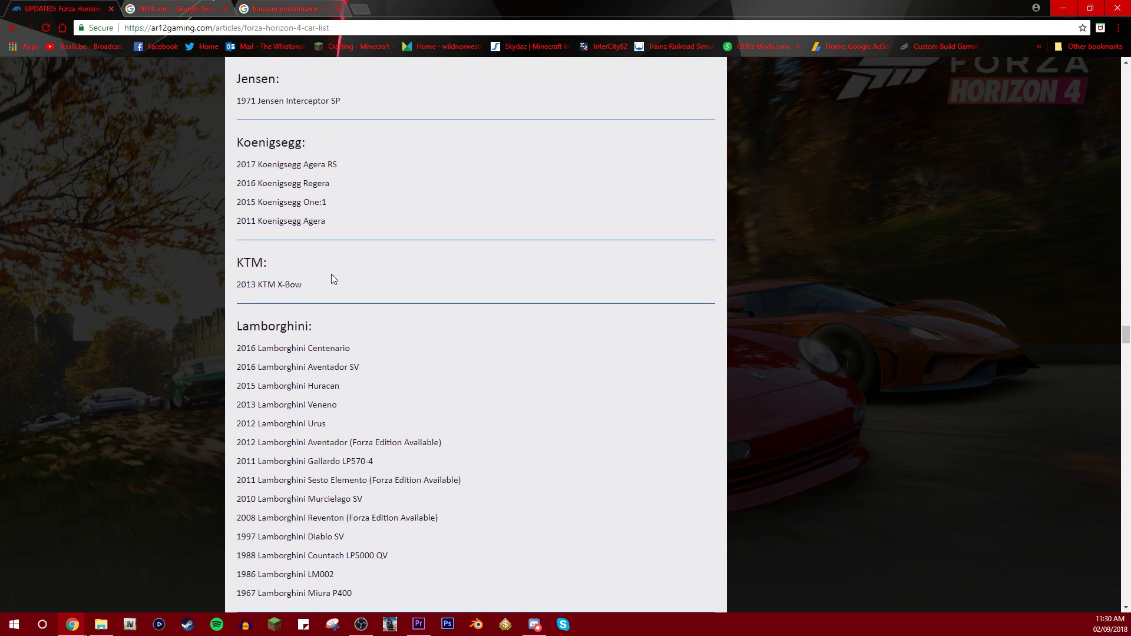
Search Google Images for the 2017 Koenigsegg Agera RS and preview the red photo
left_click_drag(351, 158, 235, 165)
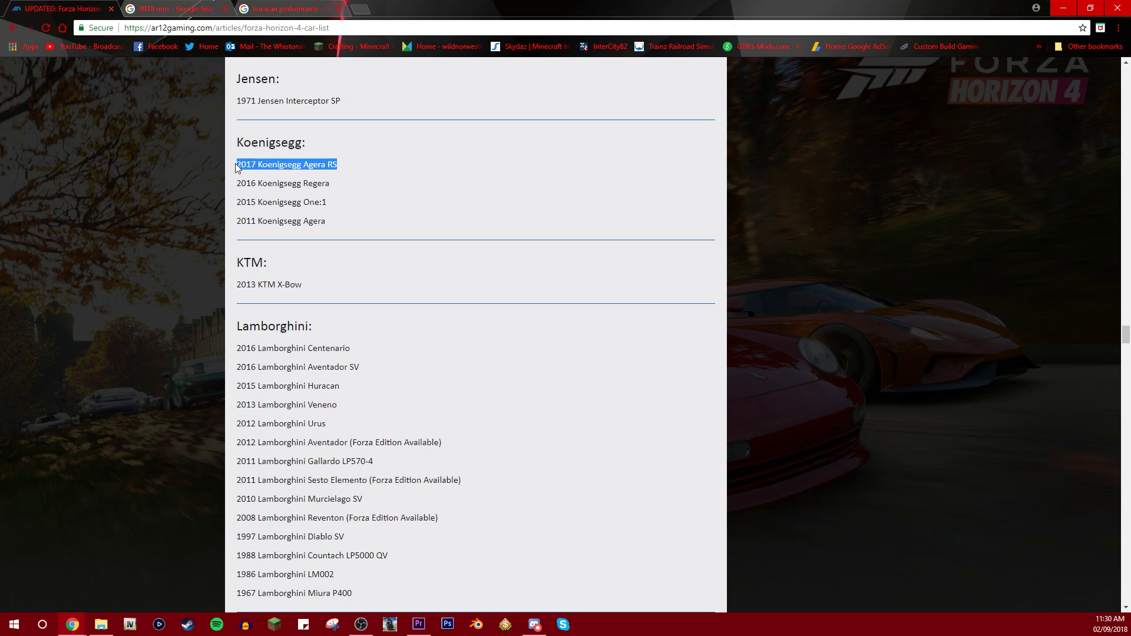
right_click(235, 165)
left_click(291, 188)
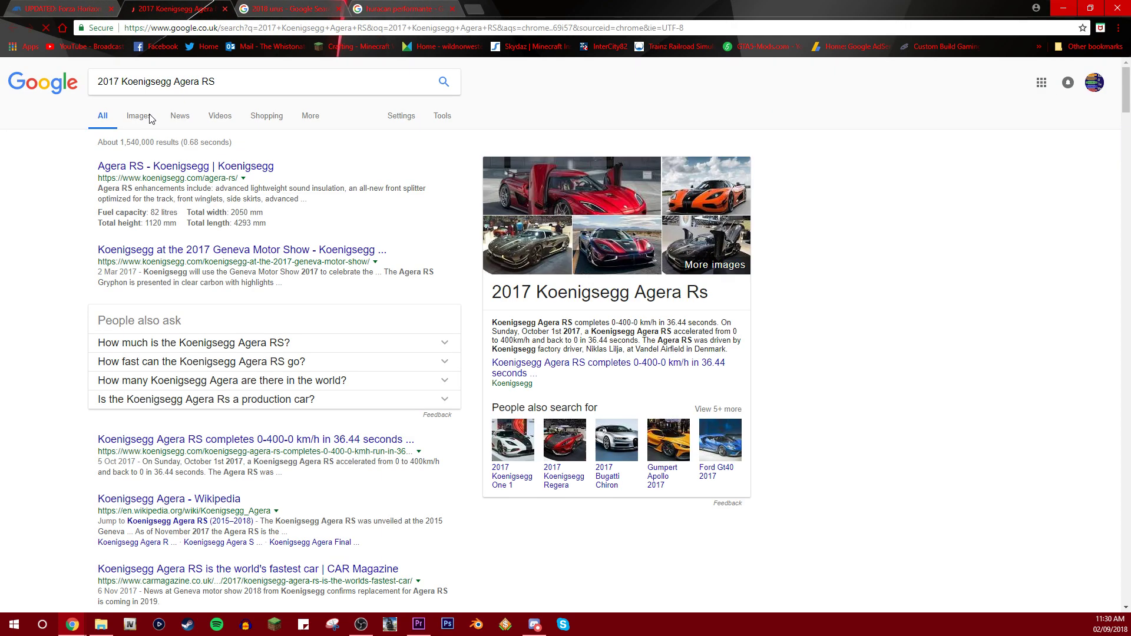
left_click(138, 115)
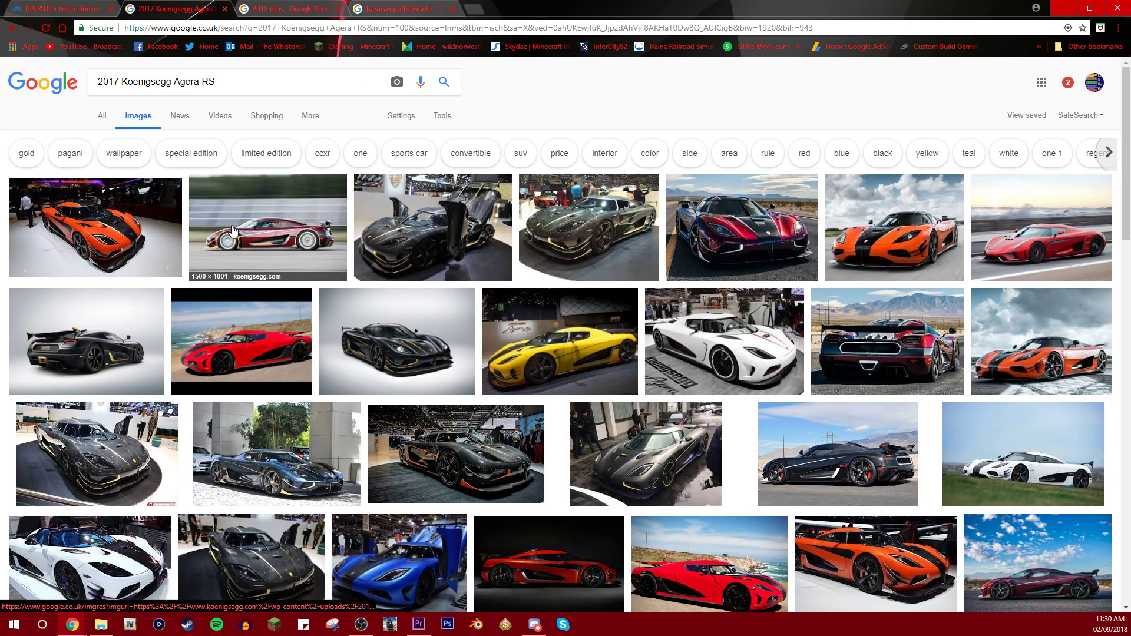
scroll(733, 226, "down", 2)
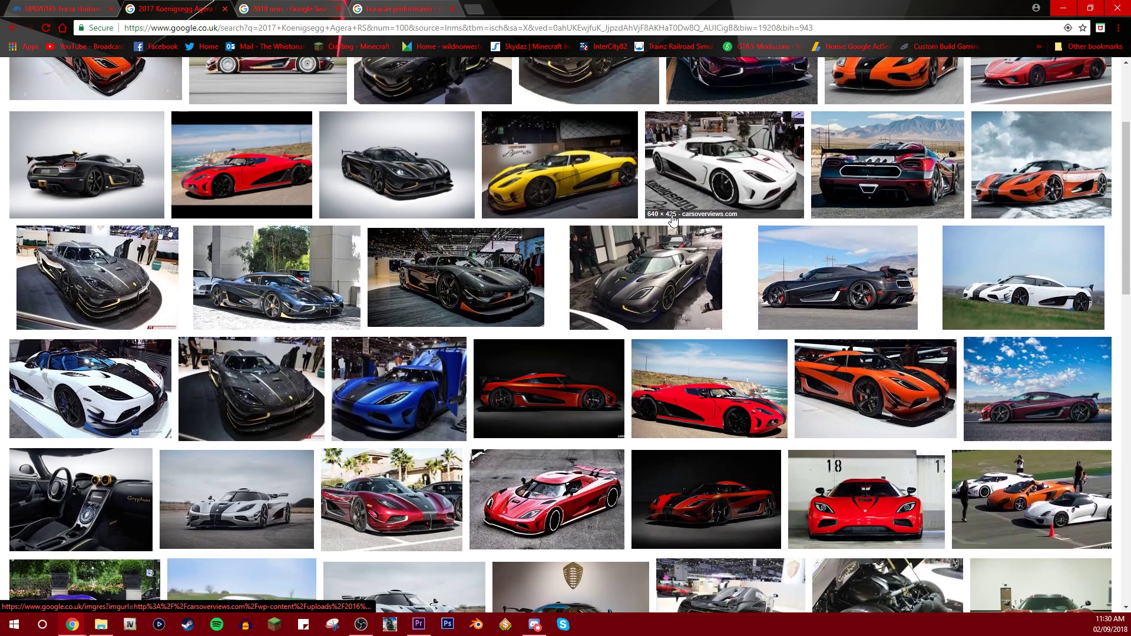
scroll(651, 214, "down", 1)
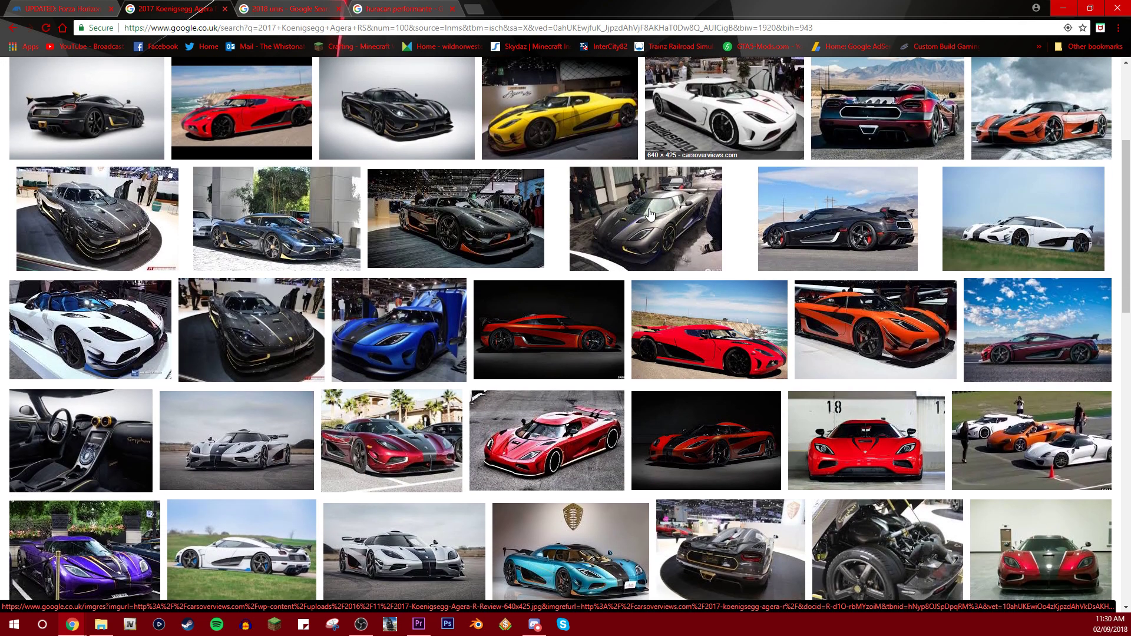
left_click(393, 441)
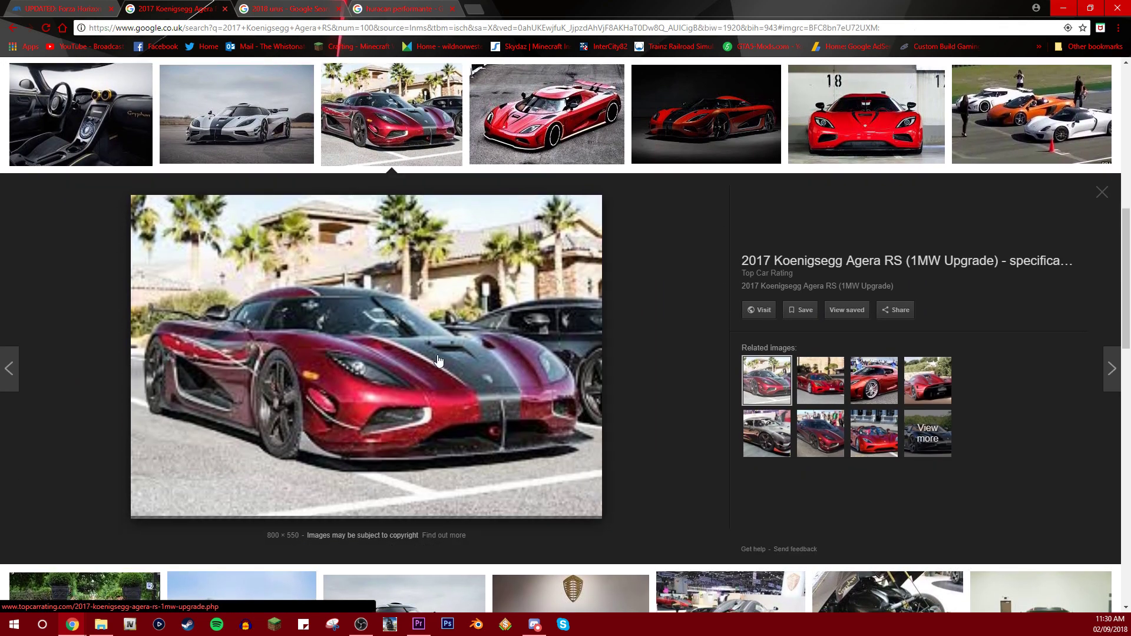
left_click(1101, 193)
scroll(604, 205, "down", 4)
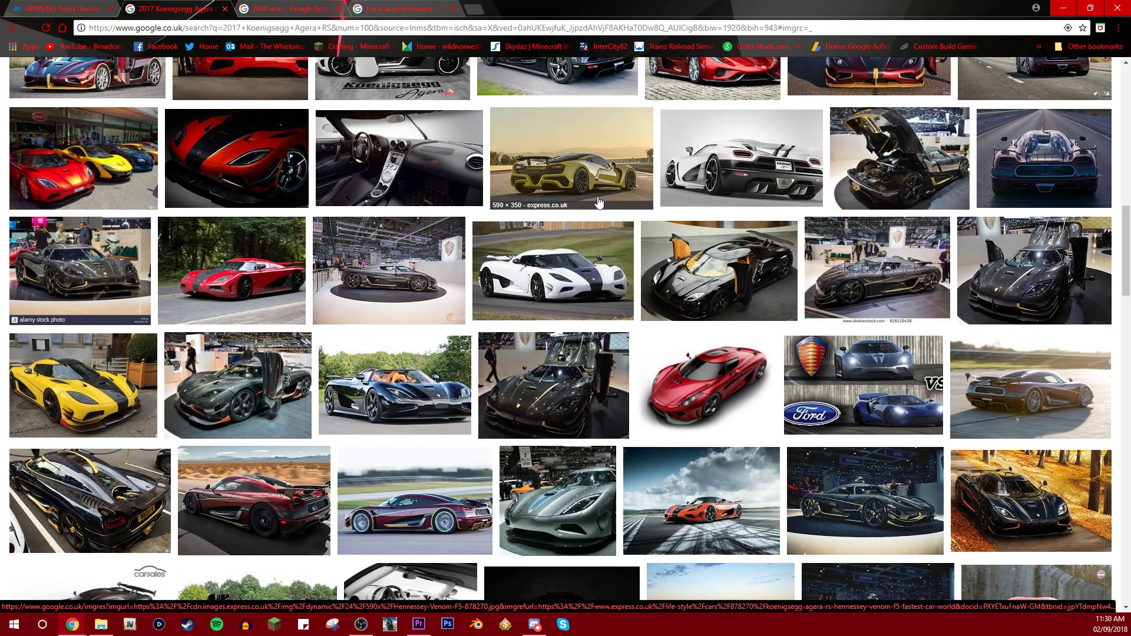
scroll(595, 203, "down", 1)
scroll(528, 263, "up", 3)
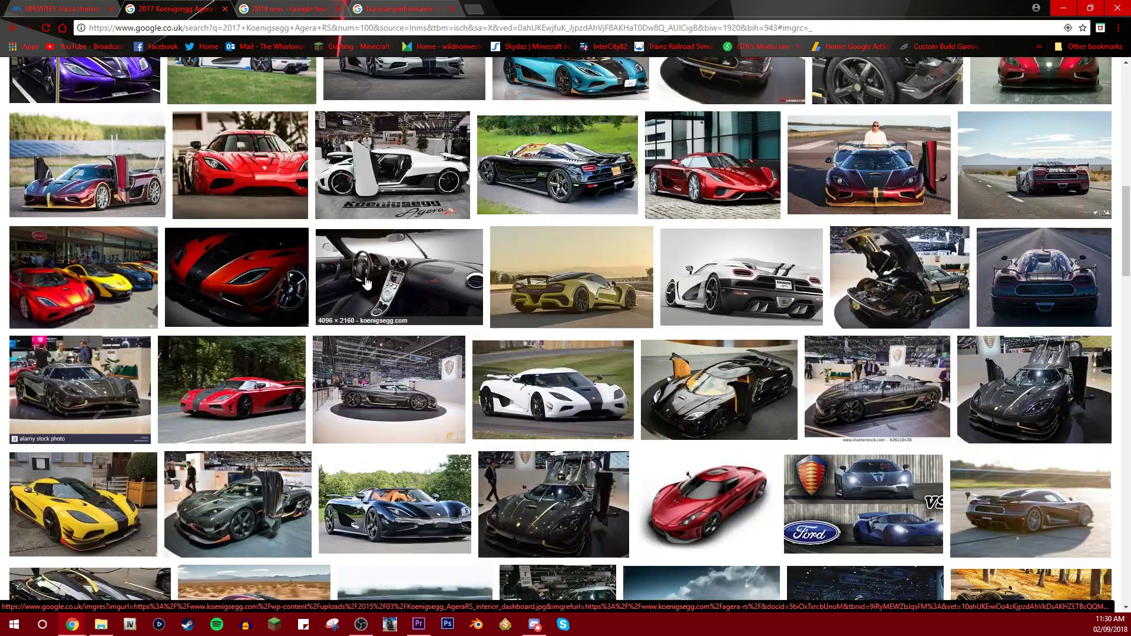
scroll(378, 257, "up", 5)
scroll(377, 258, "up", 3)
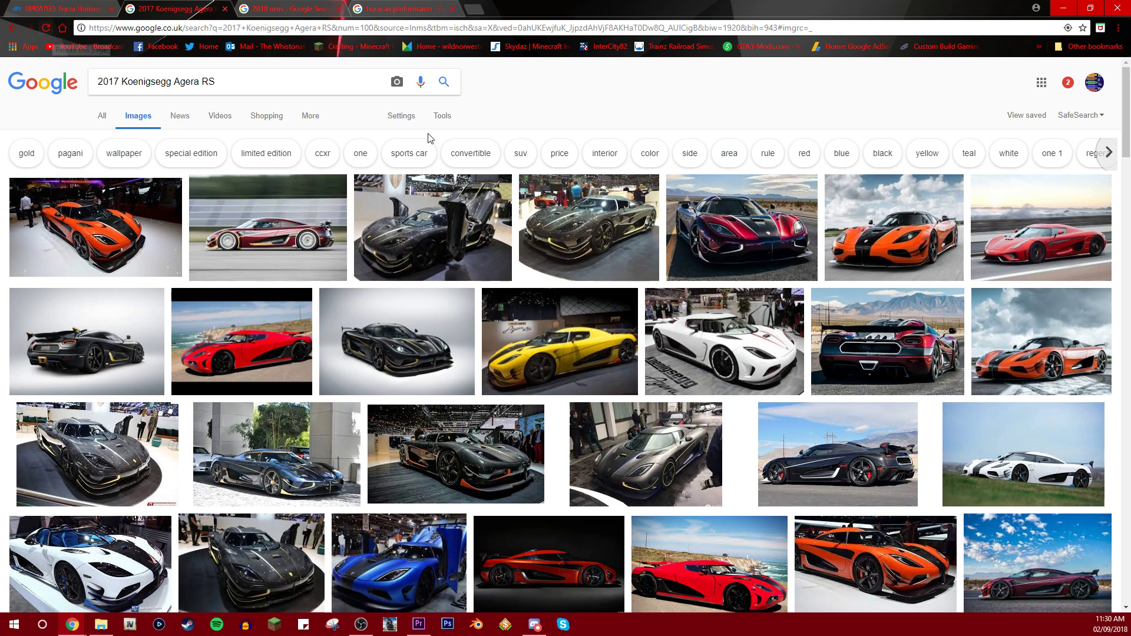
From the car list, search Google Images for the 2012 Jaguar XK RS, then return
left_click(31, 7)
left_click(328, 216)
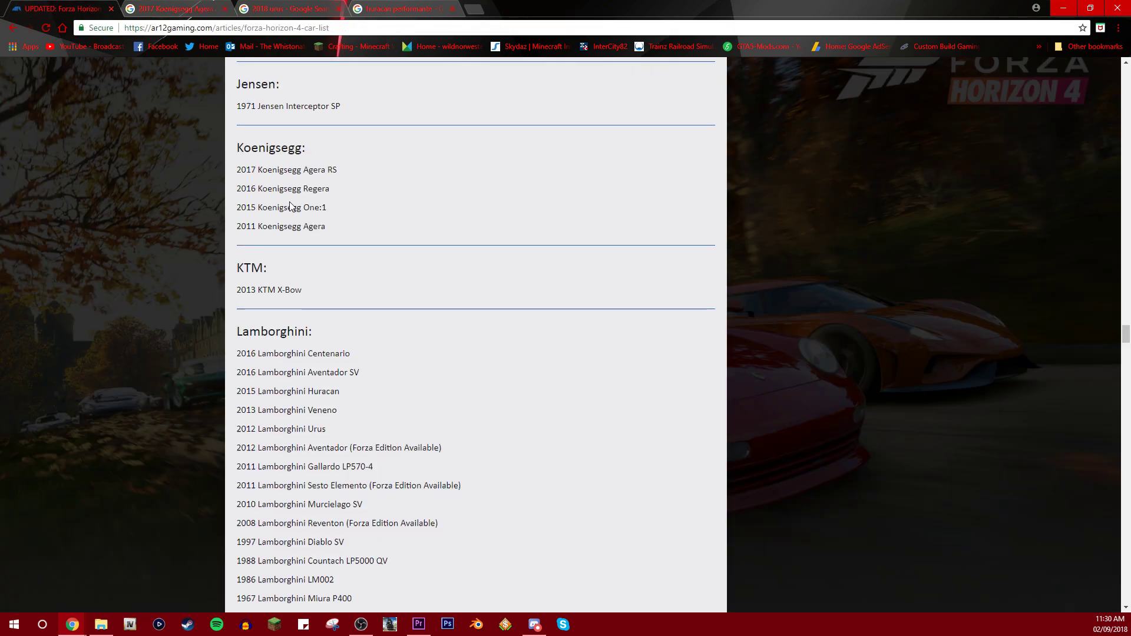
scroll(366, 235, "up", 2)
scroll(371, 305, "up", 1)
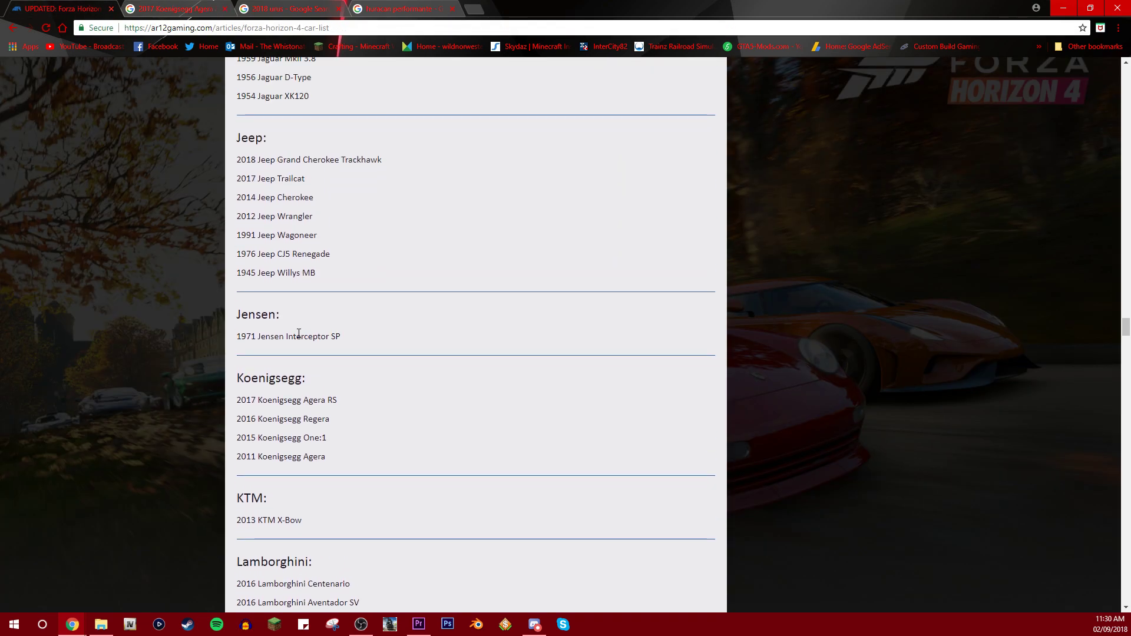
scroll(316, 320, "up", 1)
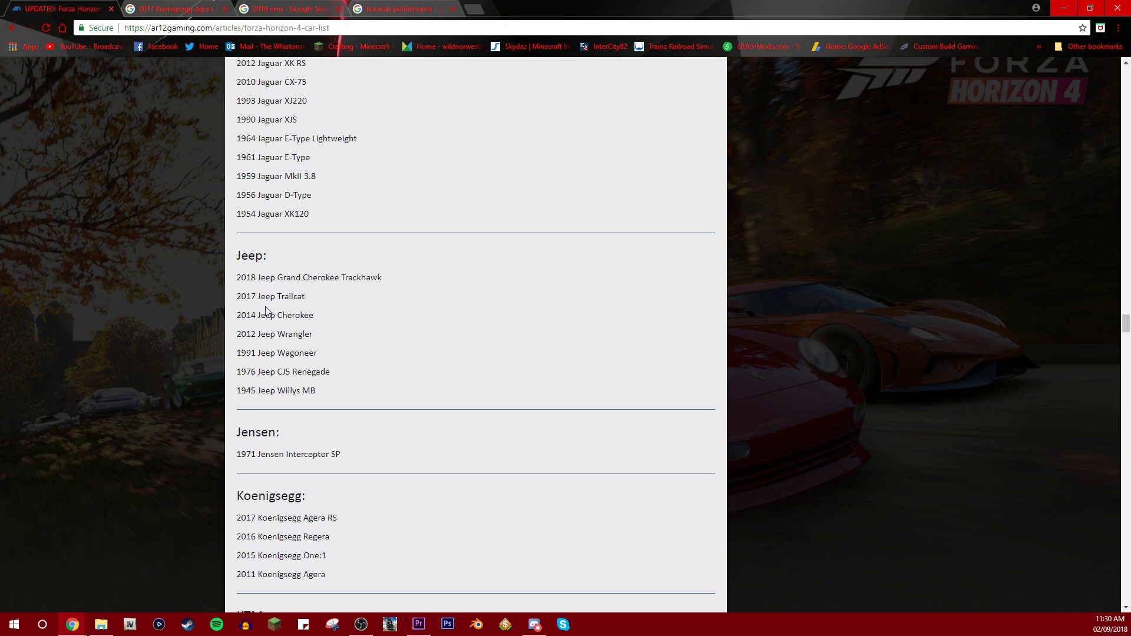
scroll(265, 305, "up", 1)
scroll(263, 298, "up", 1)
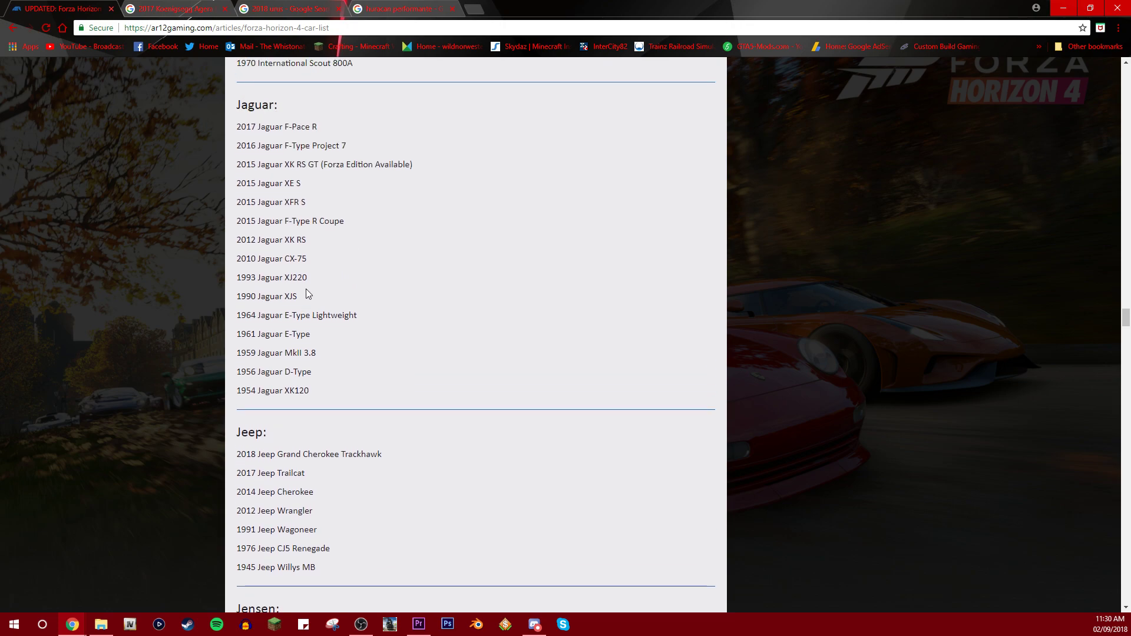
mouse_move(308, 238)
left_mouse_down()
mouse_move(236, 245)
mouse_move(288, 258)
mouse_move(311, 241)
mouse_move(235, 245)
left_mouse_up()
right_click(244, 239)
left_click(292, 261)
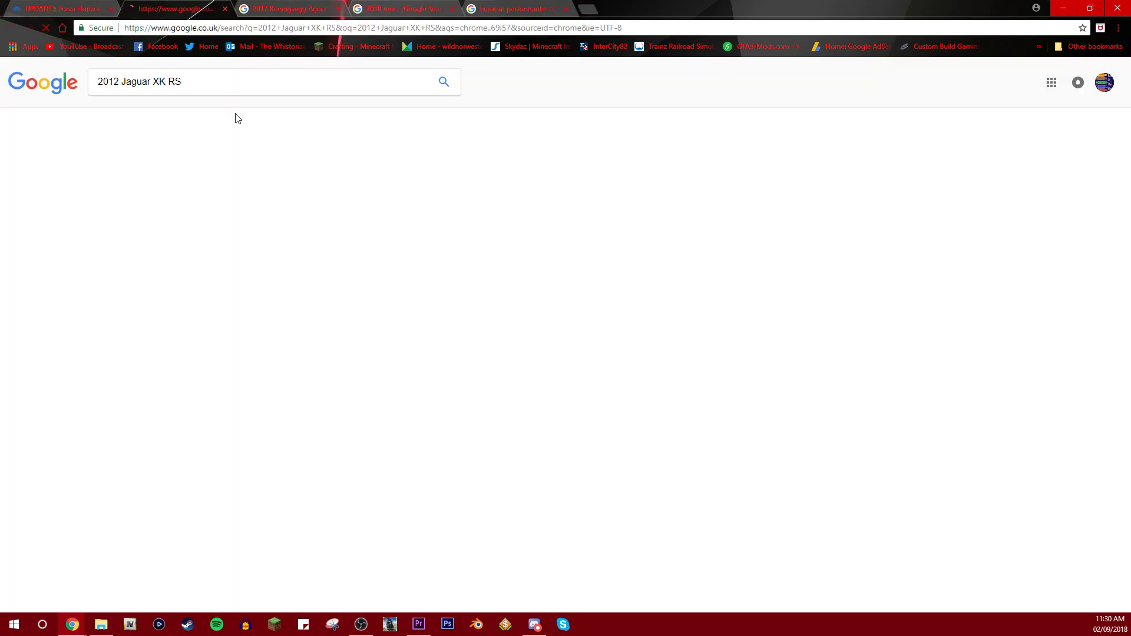
left_click(139, 116)
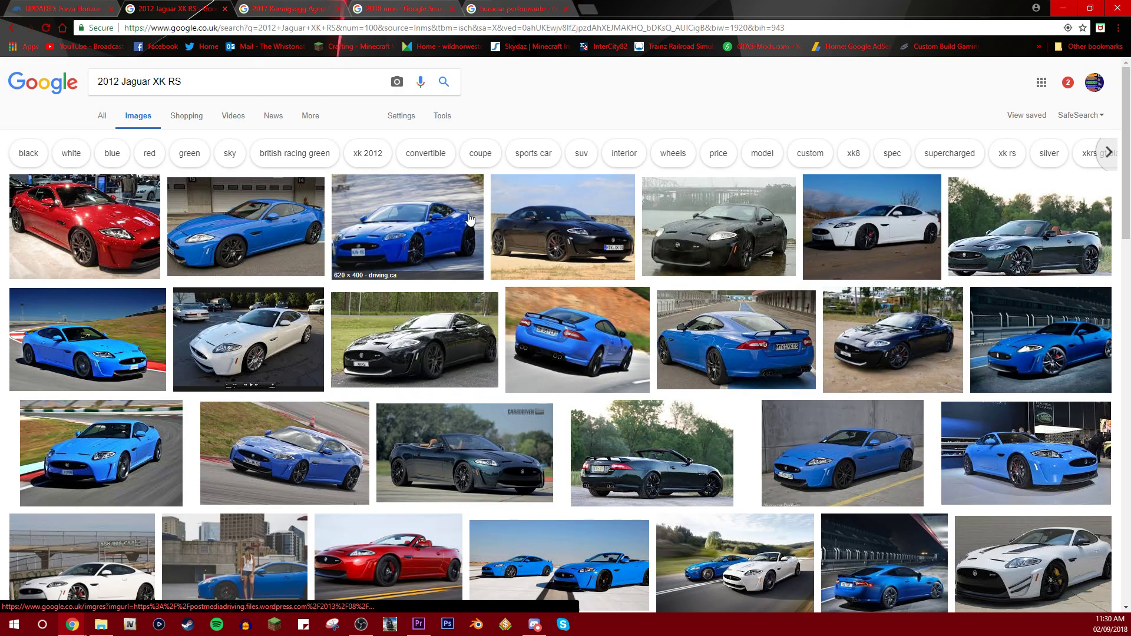
key("ctrl+shift+Tab")
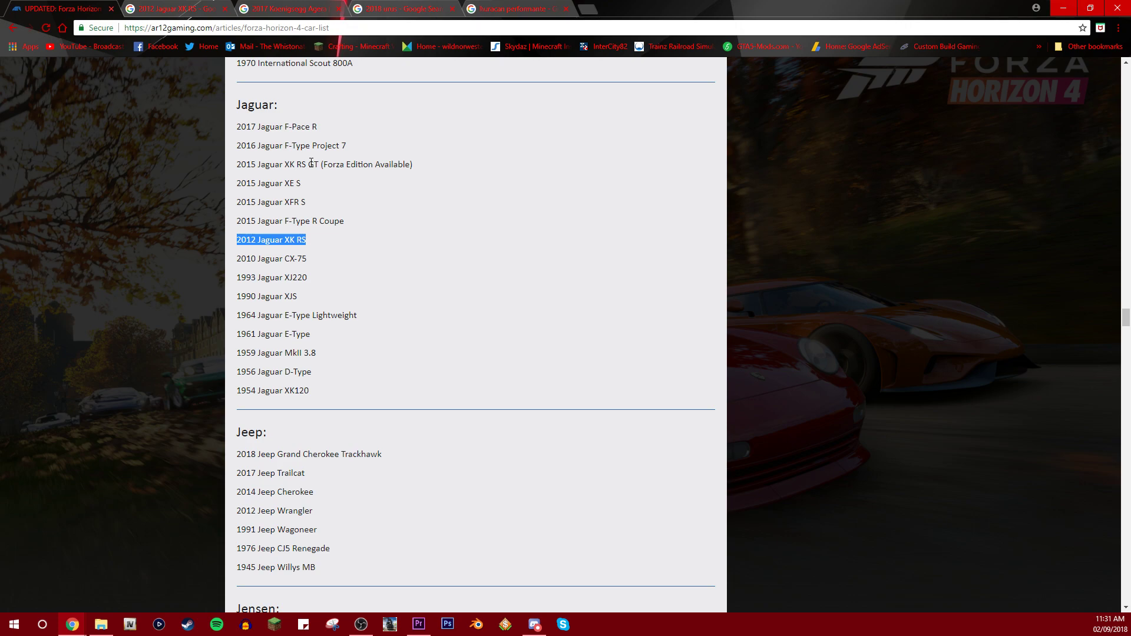
Look up the 2018 Honda Civic Type-R and come back to the car list
left_click(337, 224)
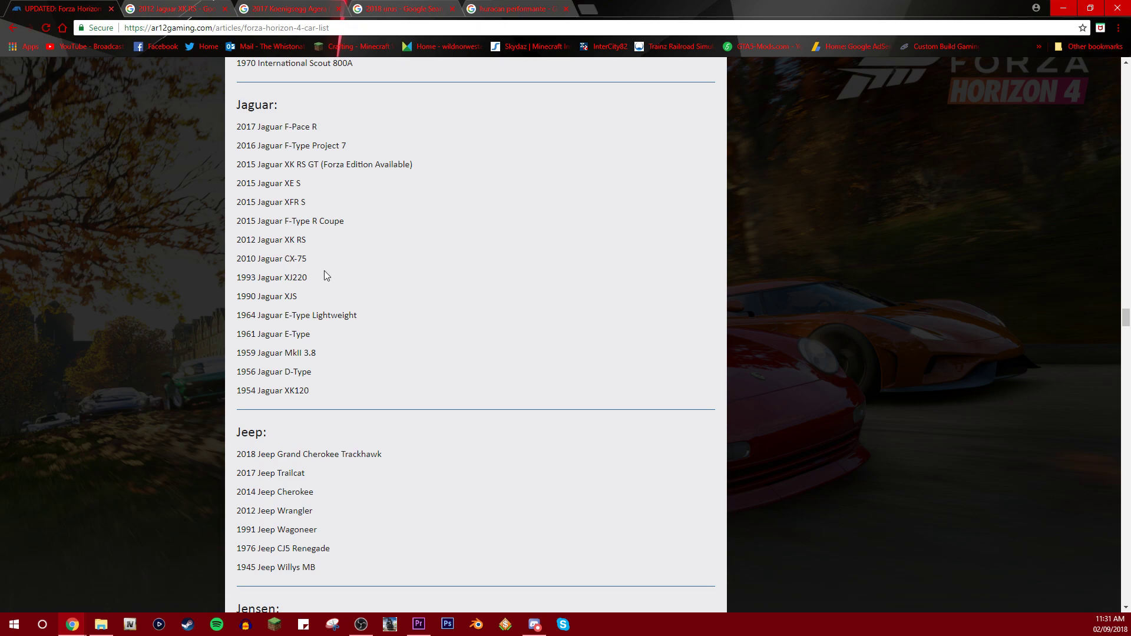
scroll(284, 239, "up", 2)
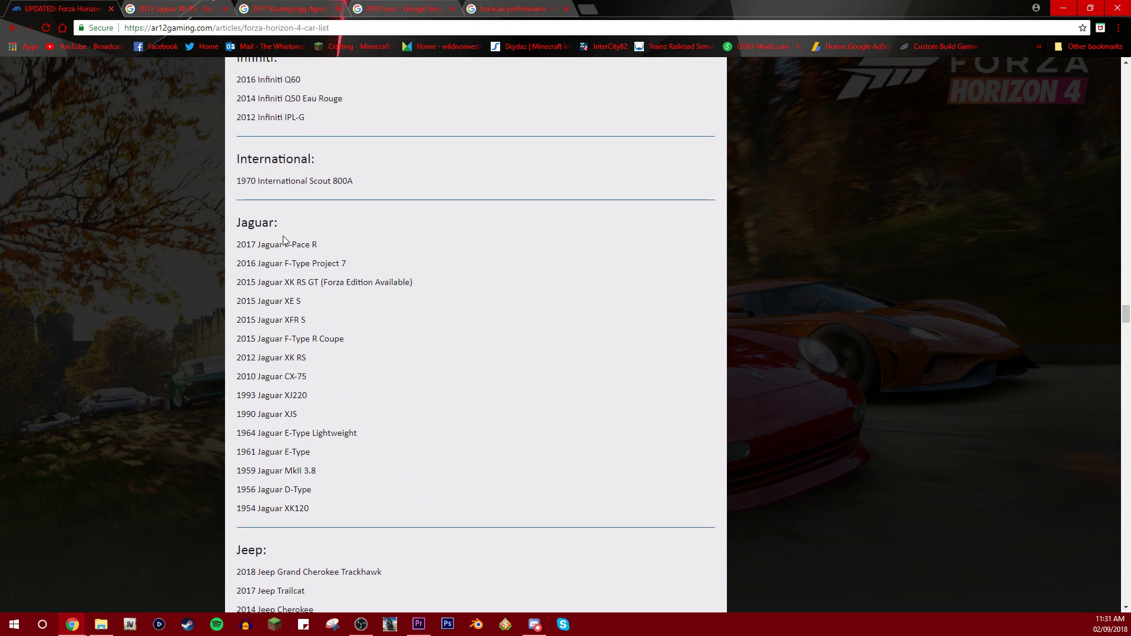
left_click_drag(323, 243, 231, 245)
left_click(230, 245)
scroll(291, 265, "up", 2)
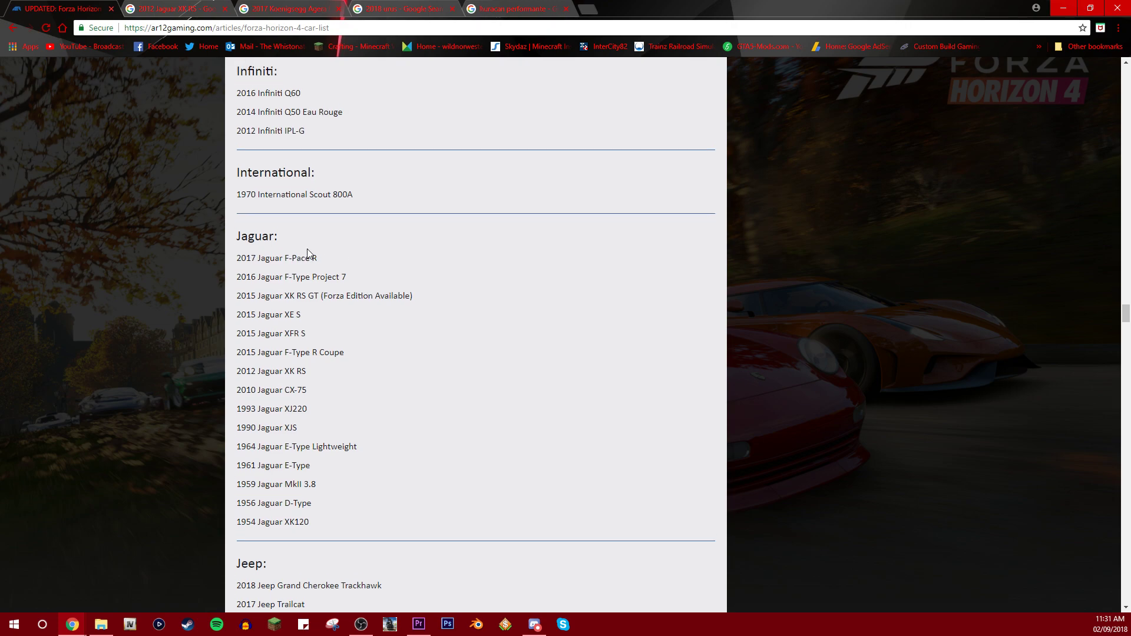
scroll(291, 268, "up", 1)
scroll(282, 238, "up", 2)
scroll(276, 244, "up", 1)
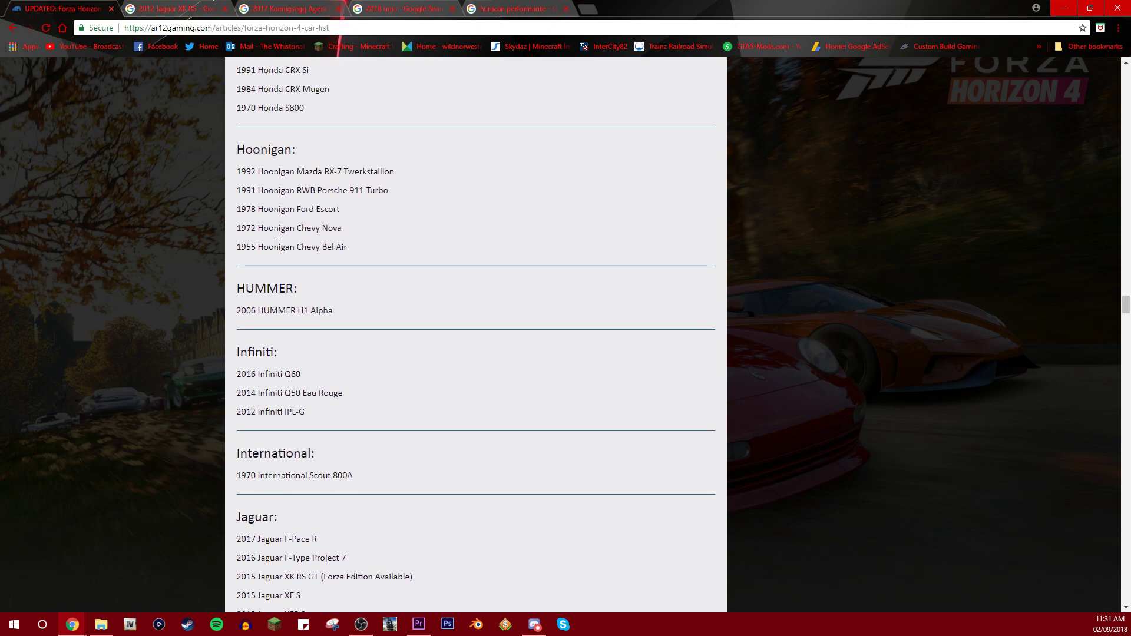
scroll(274, 244, "up", 2)
scroll(281, 221, "up", 1)
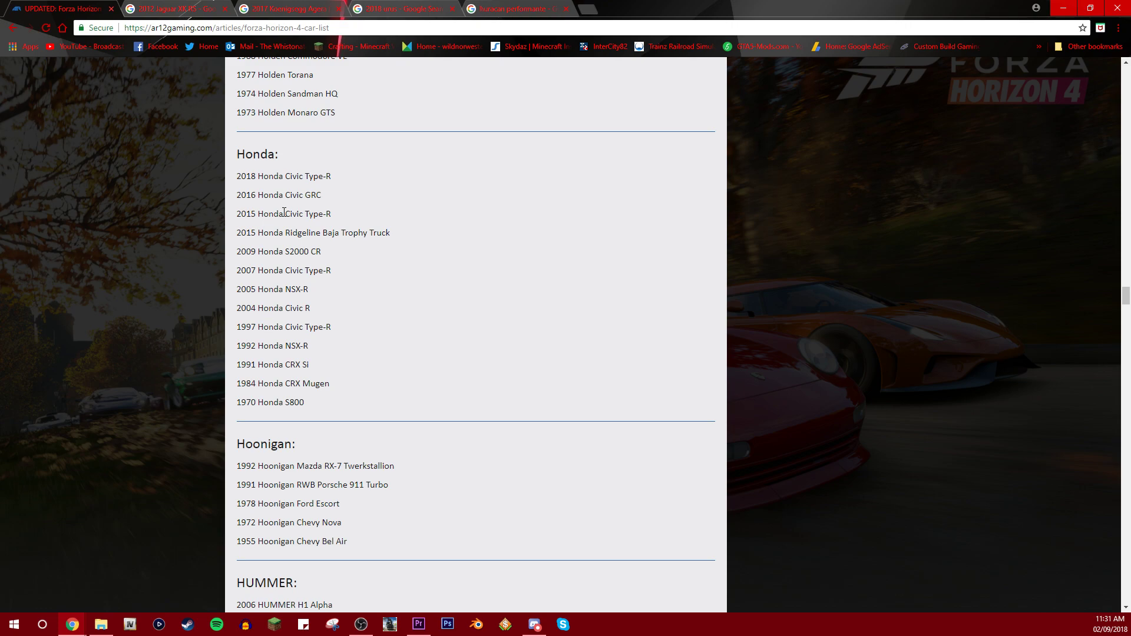
left_click_drag(350, 174, 337, 610)
left_click(265, 171)
scroll(265, 171, "up", 2)
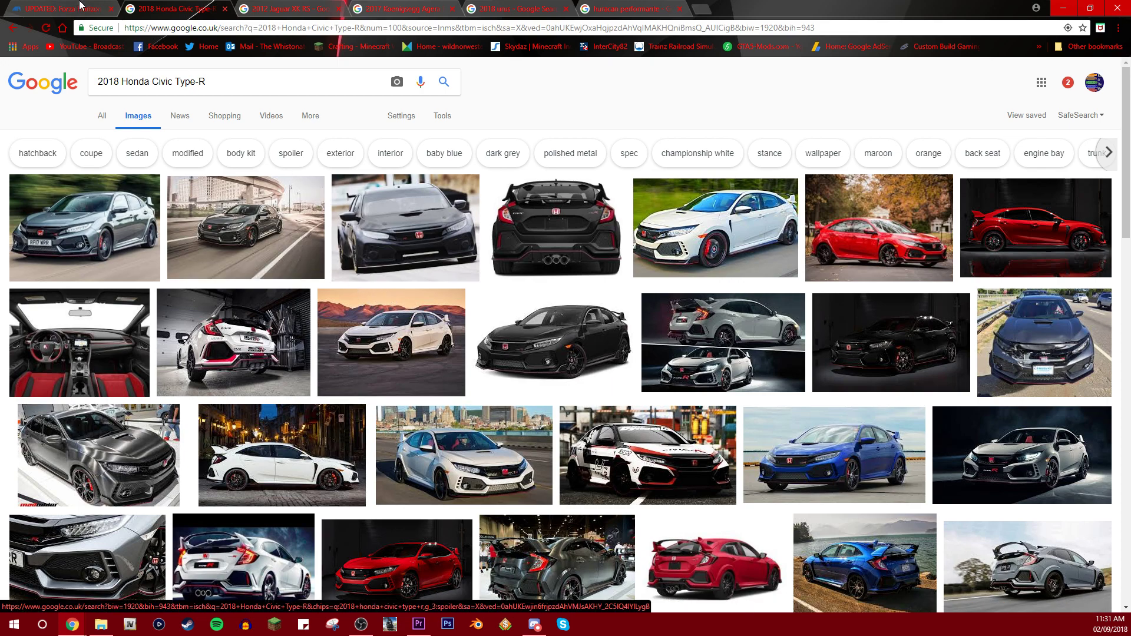
key("ctrl+shift+Tab")
left_click(311, 266)
scroll(312, 265, "up", 2)
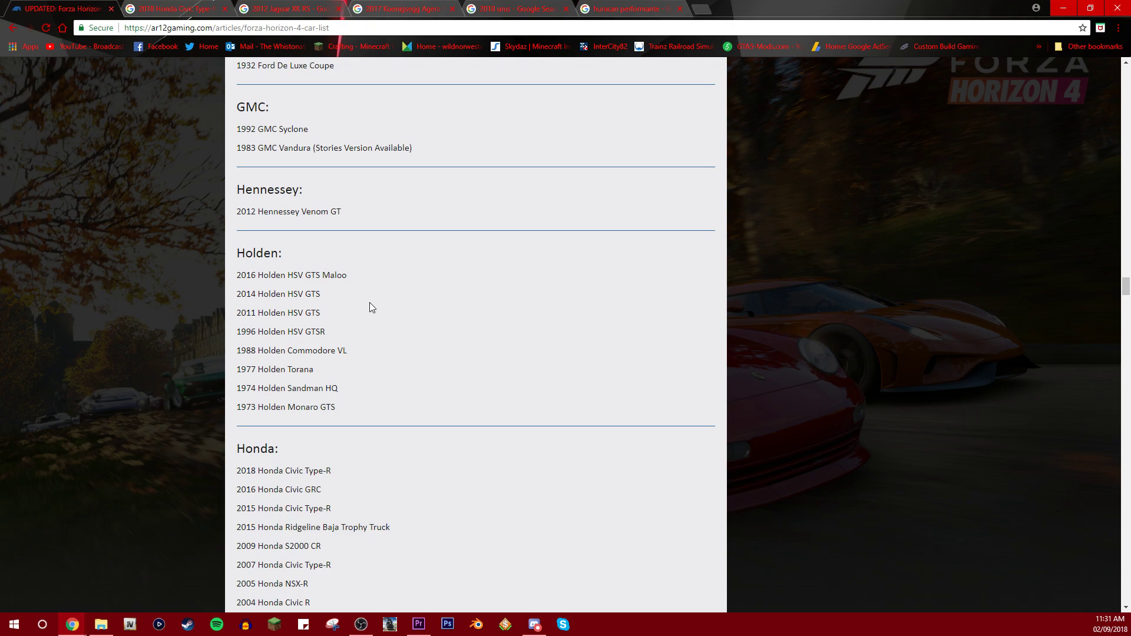
Search Google for the 2016 Holden HSV GTS Maloo, then close that tab
left_click_drag(237, 275, 347, 275)
right_click(249, 269)
left_click(286, 305)
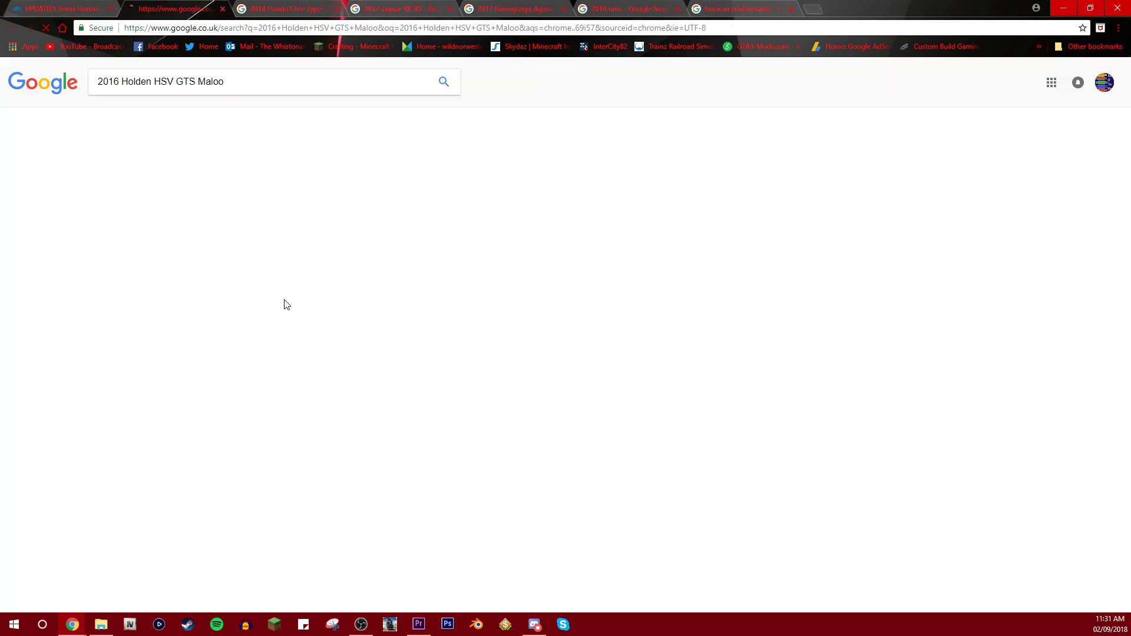
middle_click(169, 7)
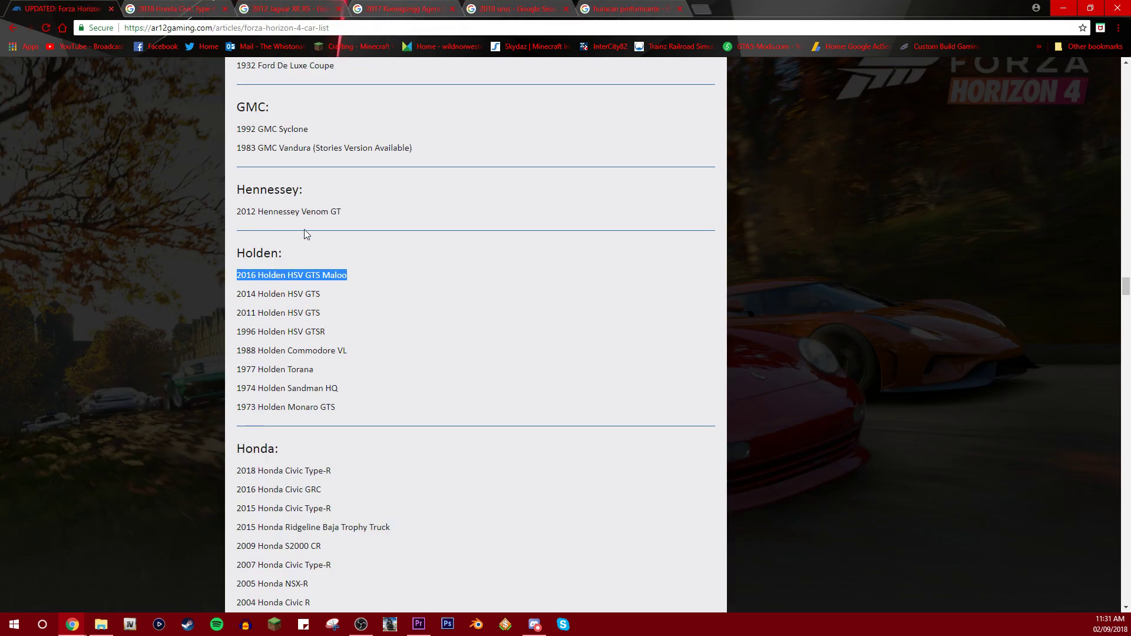
Search Google Images for the 2014 Holden HSV GTS
left_click_drag(320, 293, 237, 294)
right_click(264, 294)
left_click(320, 304)
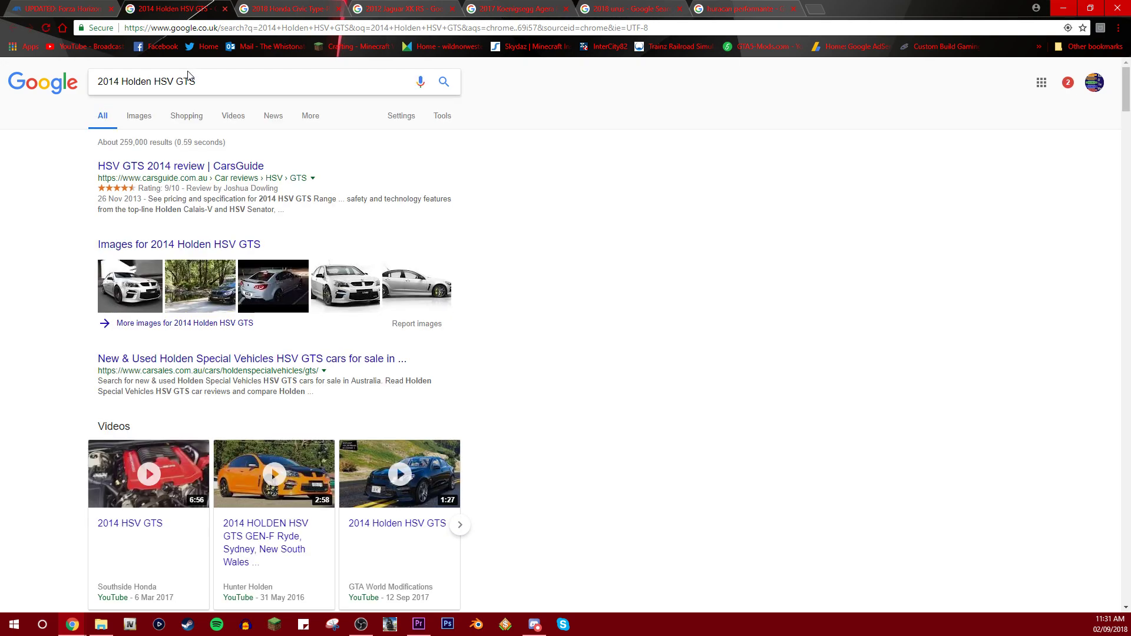
left_click(145, 118)
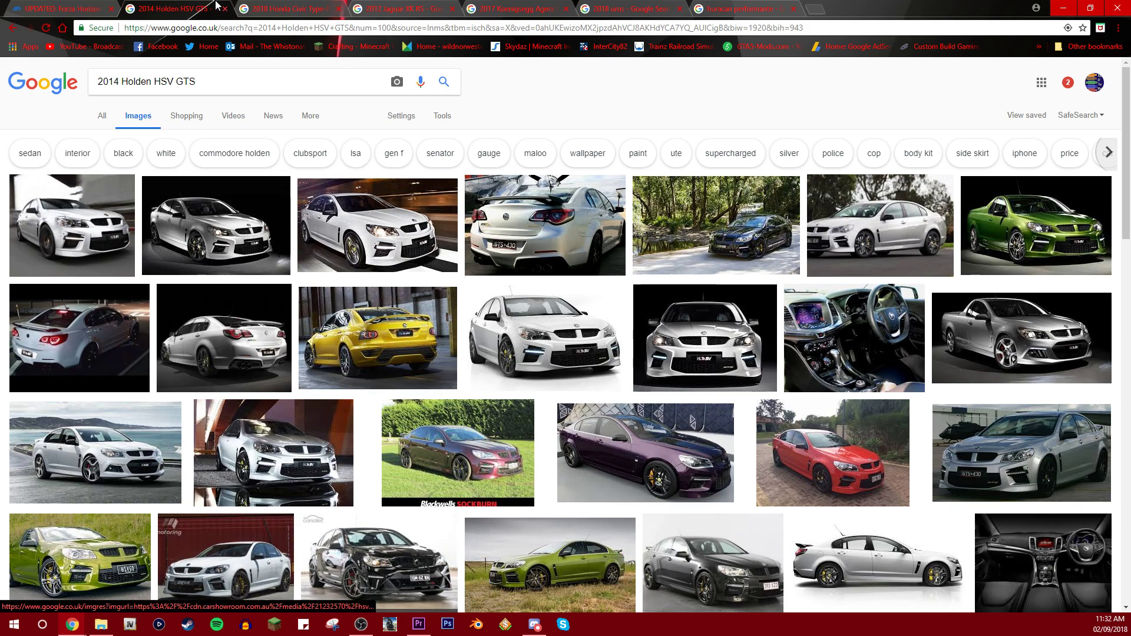
Close the Holden image results and return to the car list near the 2016 Ford GT
key("ctrl+w")
scroll(324, 319, "up", 1)
left_click(324, 319)
scroll(266, 300, "up", 1)
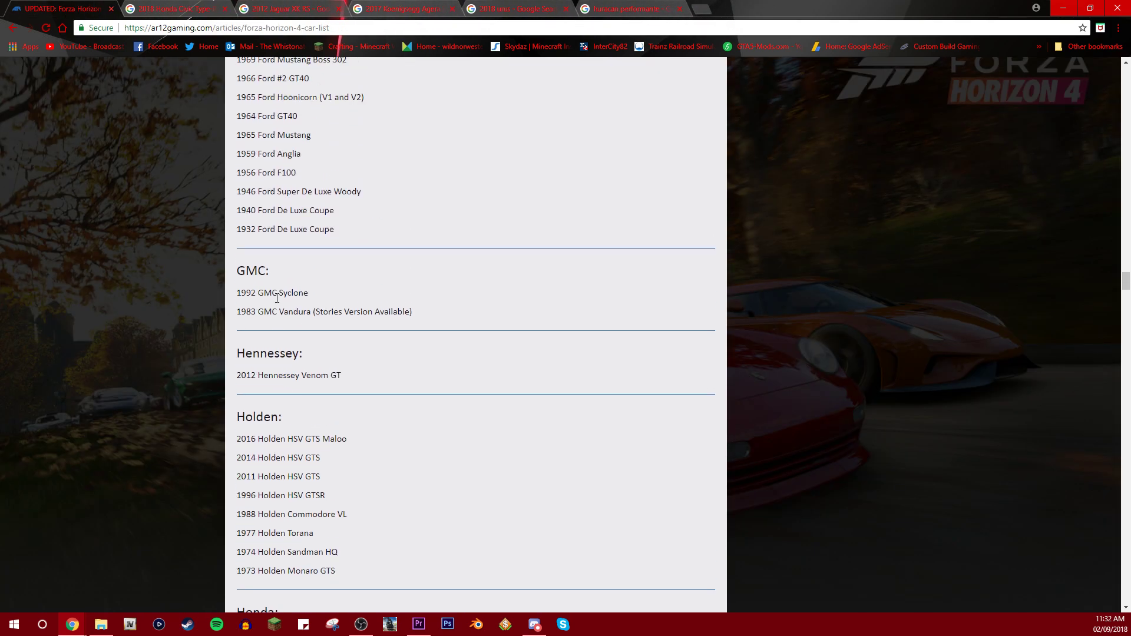
scroll(252, 292, "up", 2)
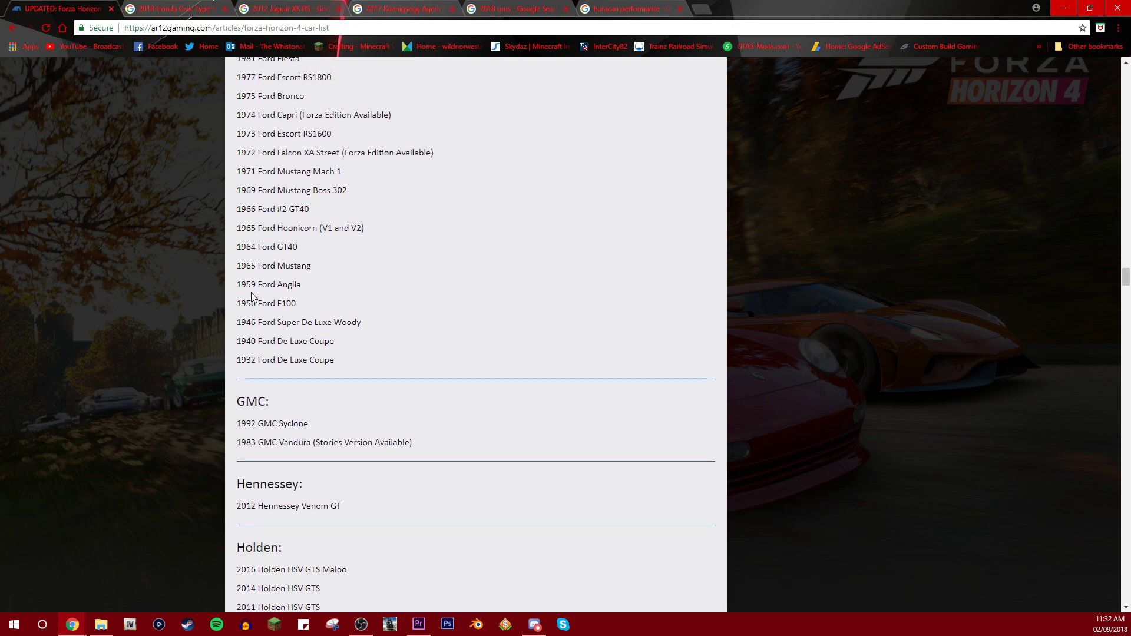
scroll(252, 292, "up", 1)
scroll(252, 292, "up", 2)
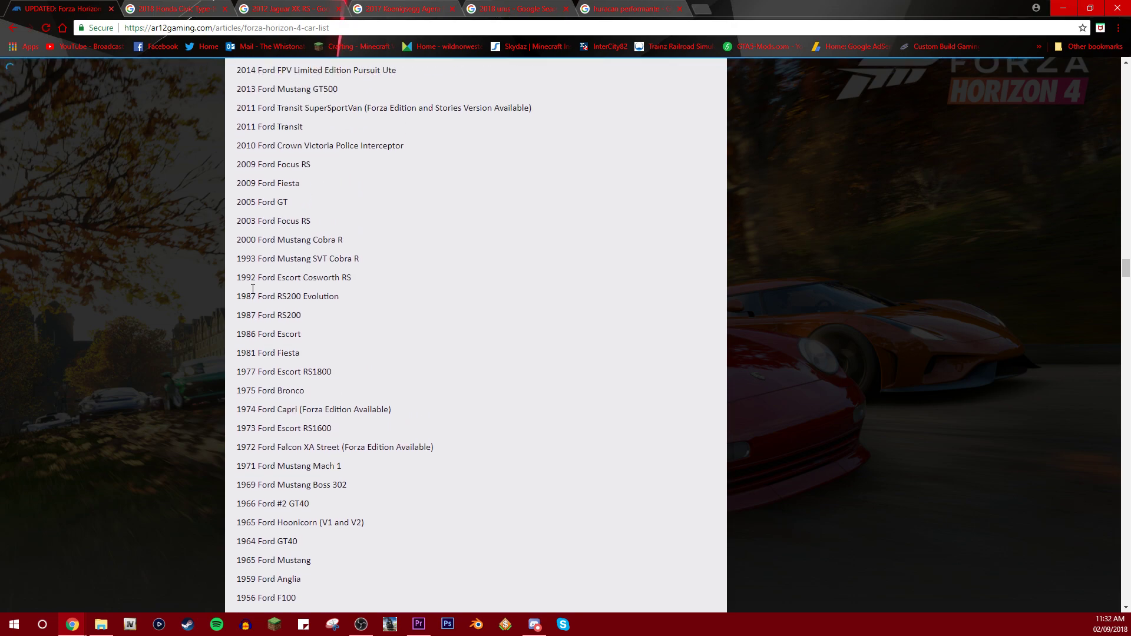
scroll(252, 293, "down", 1)
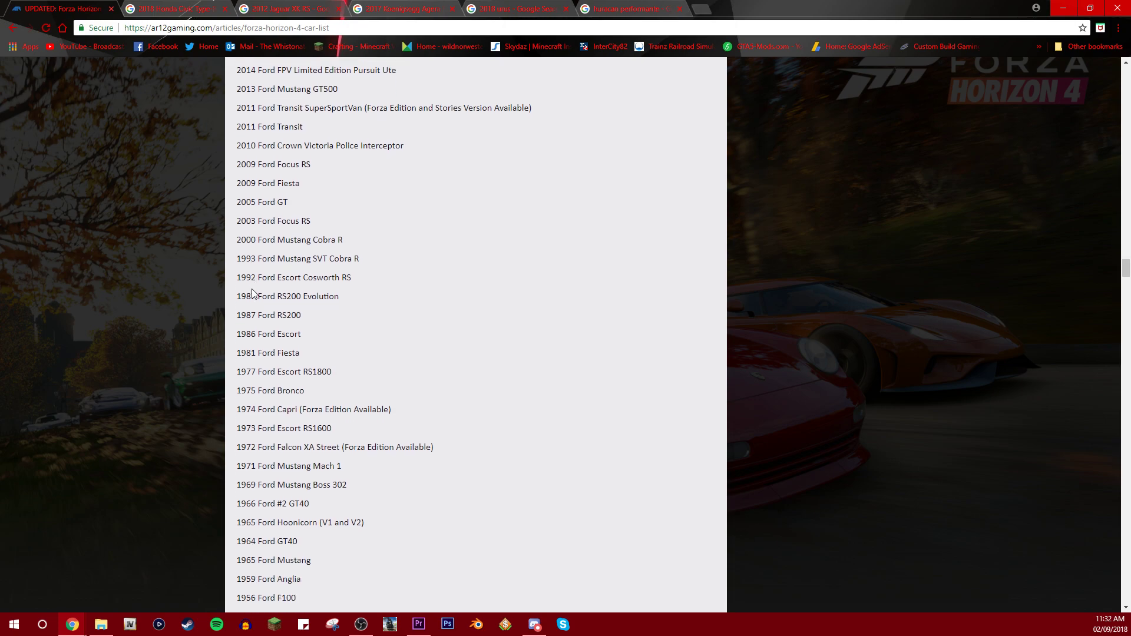
scroll(384, 284, "up", 2)
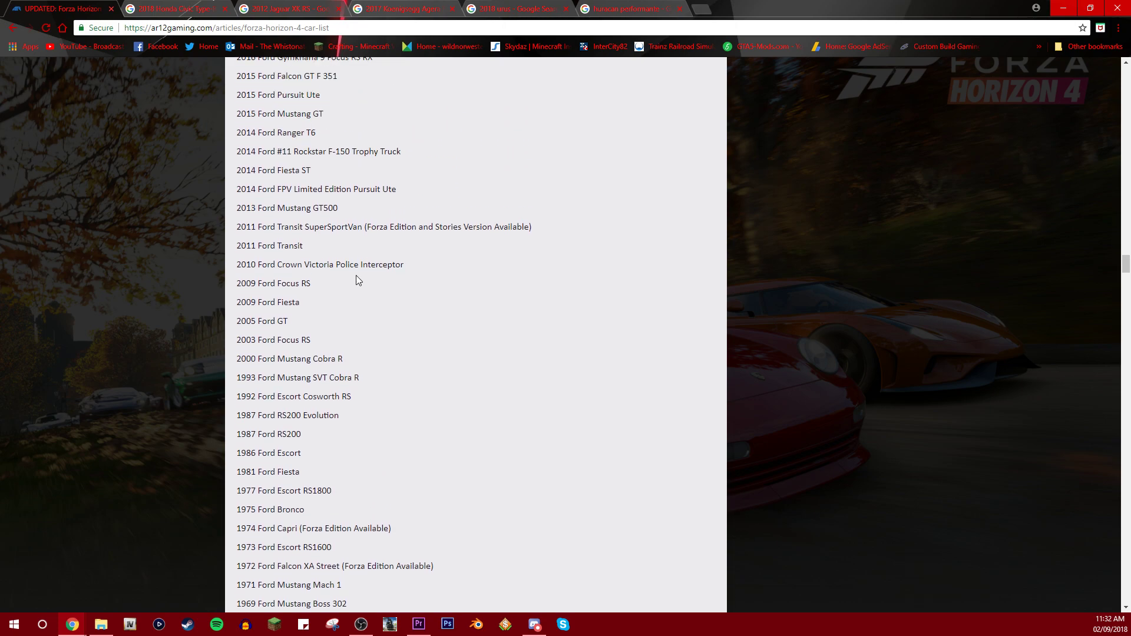
scroll(375, 290, "up", 1)
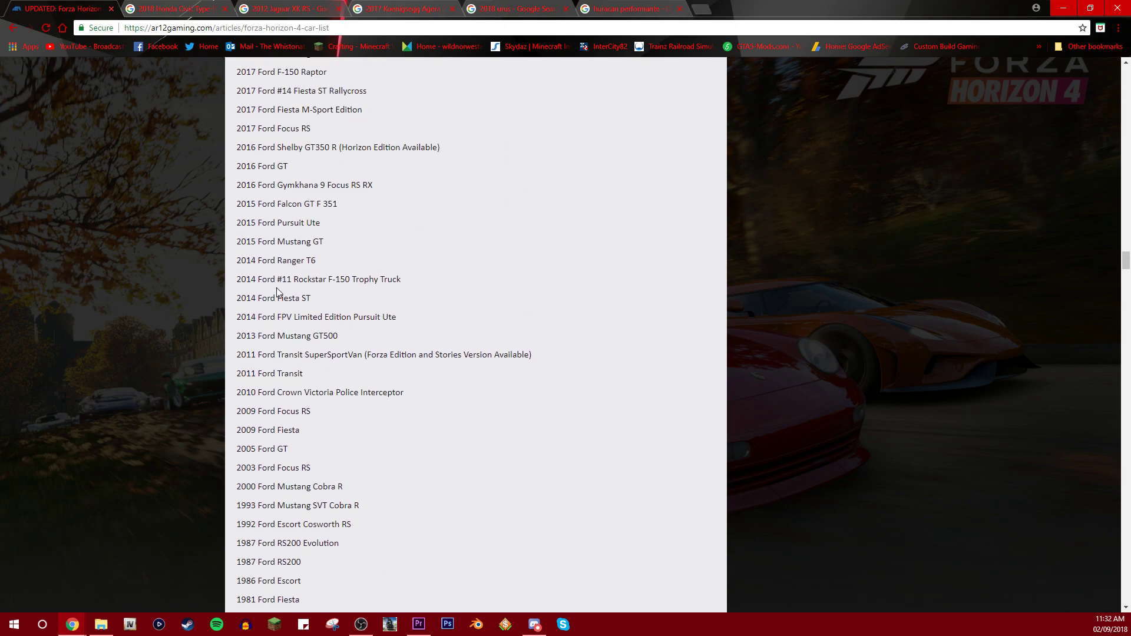
scroll(365, 305, "up", 1)
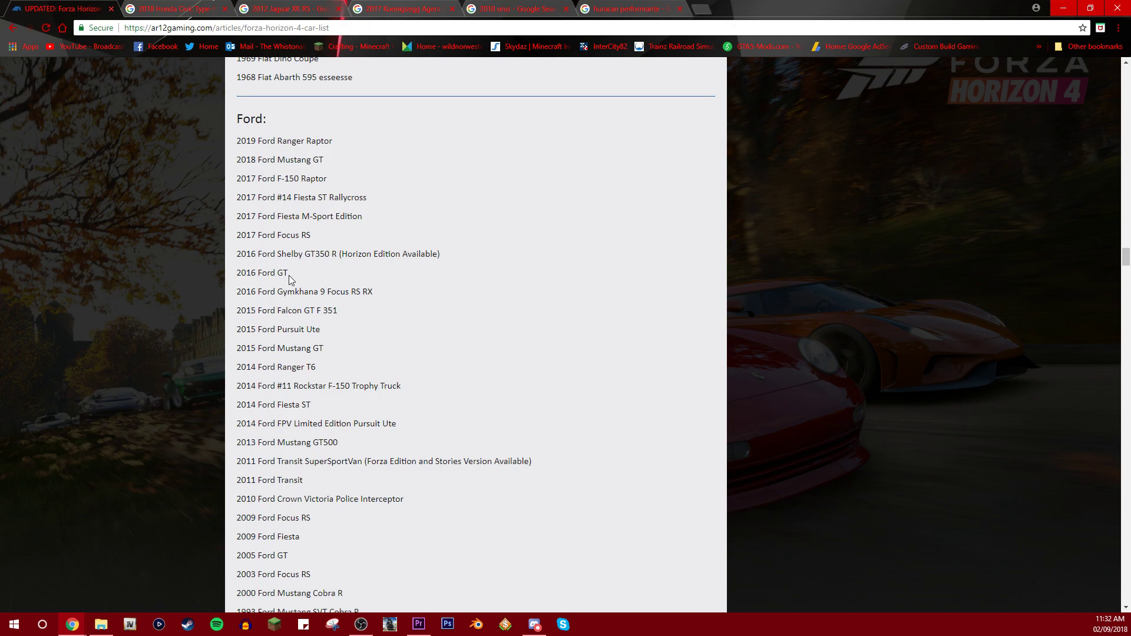
left_click_drag(278, 273, 281, 274)
scroll(332, 336, "up", 2)
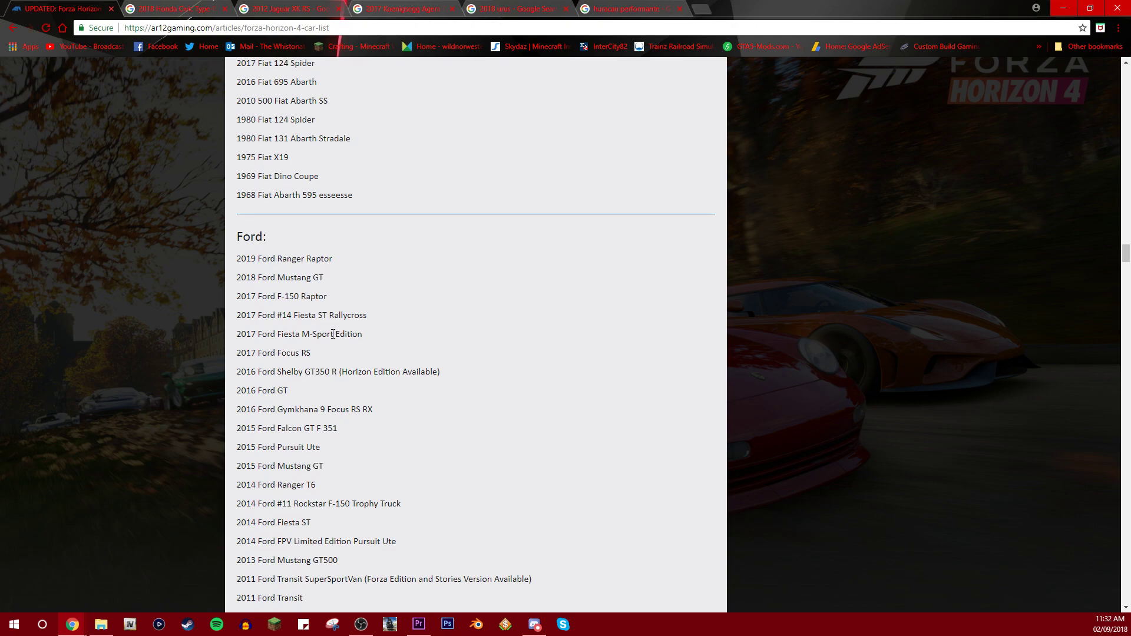
right_click(323, 284)
left_click(320, 261)
scroll(287, 257, "up", 1)
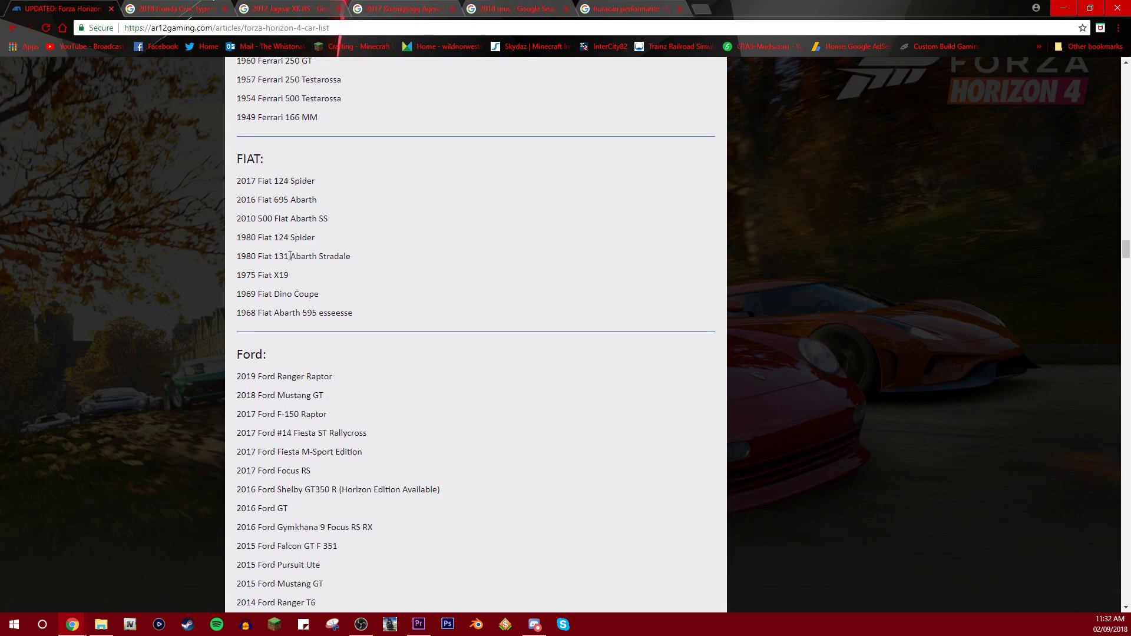
scroll(289, 307, "up", 1)
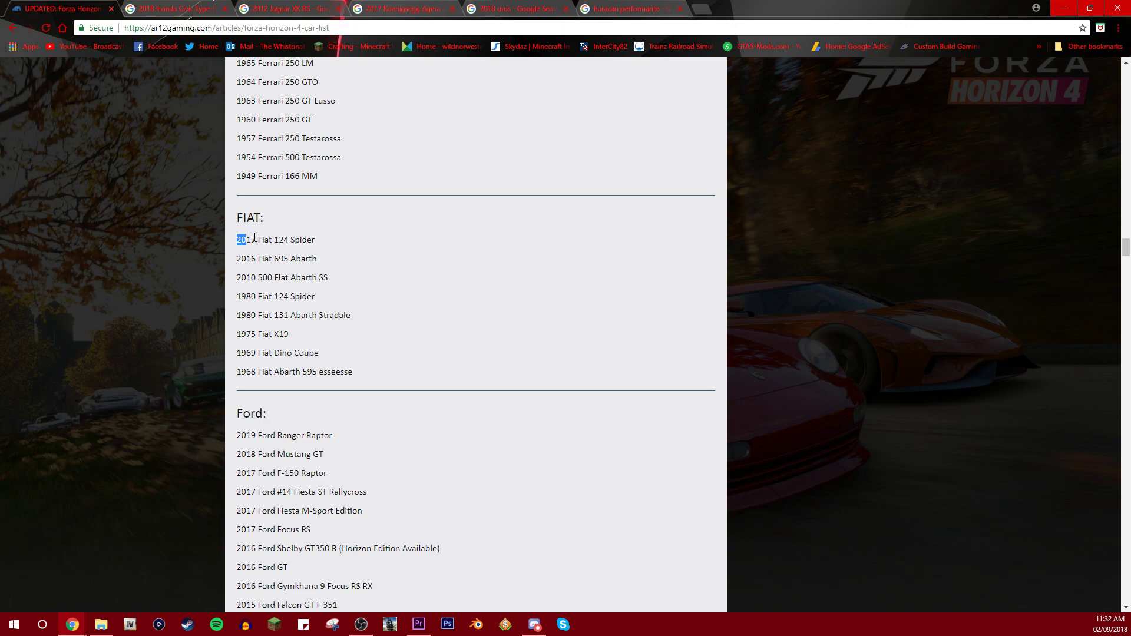
left_click_drag(235, 239, 316, 239)
Search Google Images for the 2017 Fiat 124 Spider, enlarge the red photo, and return
right_click(287, 239)
left_click(318, 258)
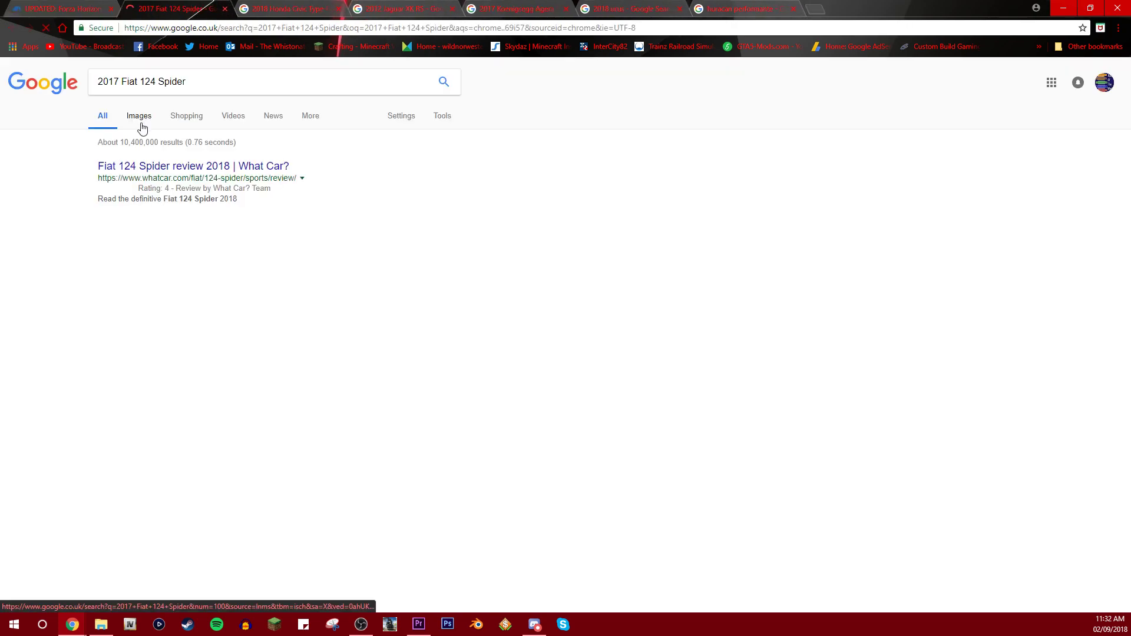
left_click(139, 116)
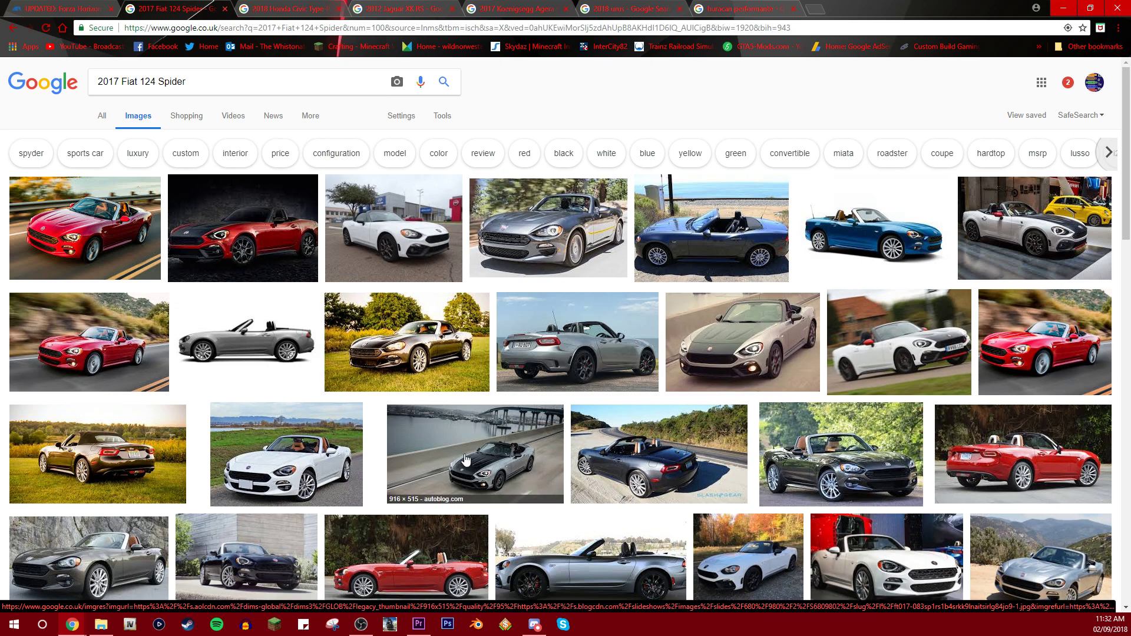
left_click(196, 272)
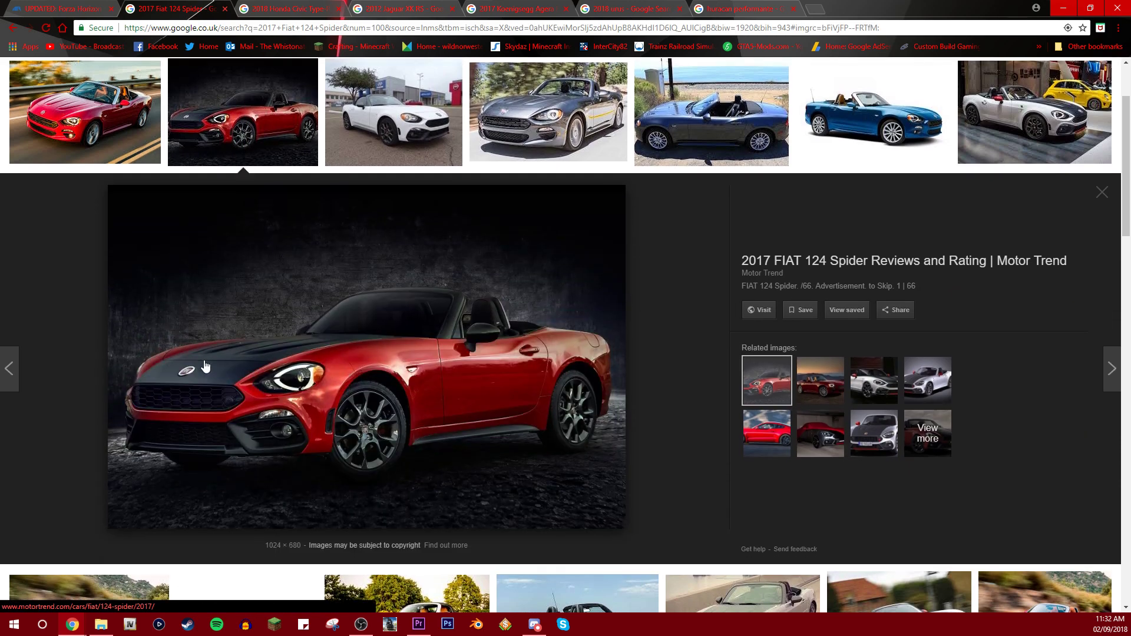
key("ctrl+shift+Tab")
scroll(334, 295, "up", 2)
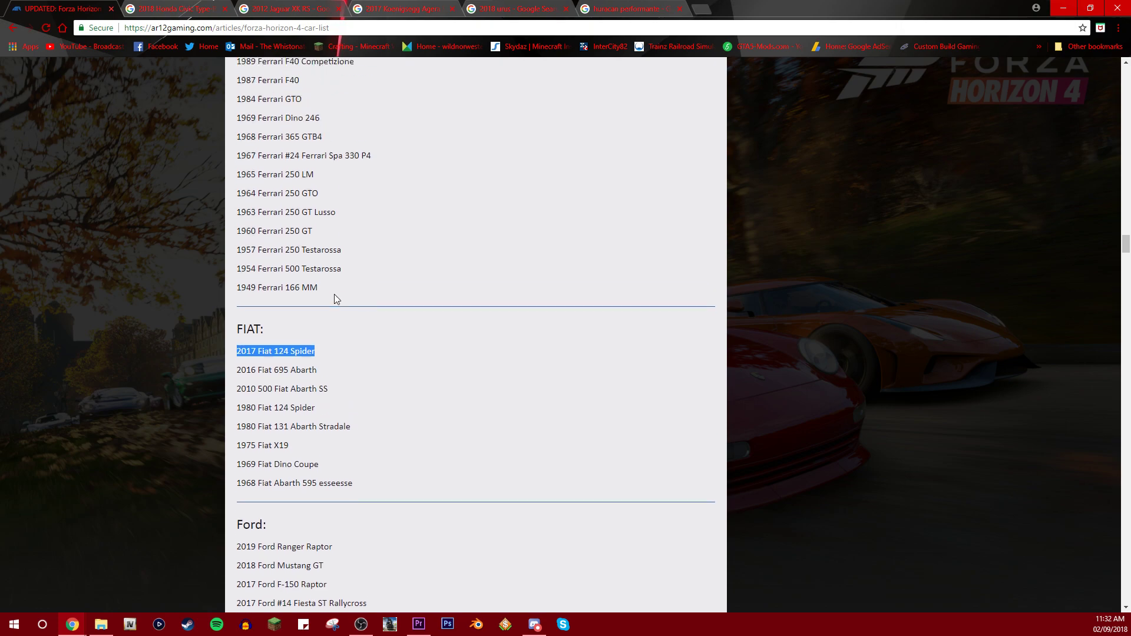
left_click(334, 294)
scroll(311, 315, "up", 2)
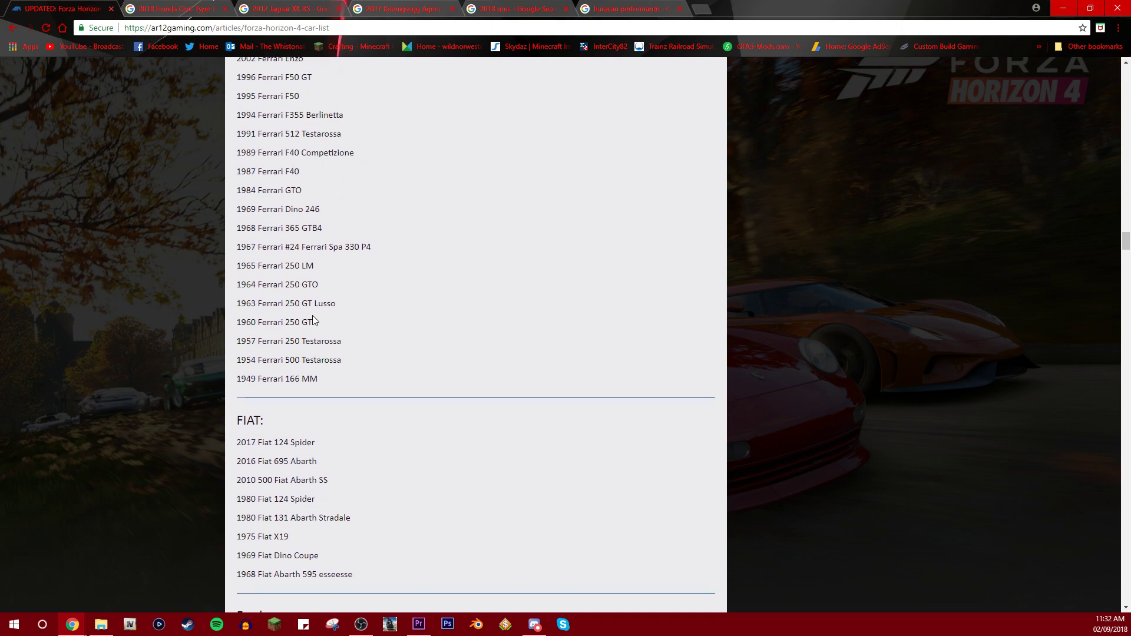
scroll(299, 412, "up", 1)
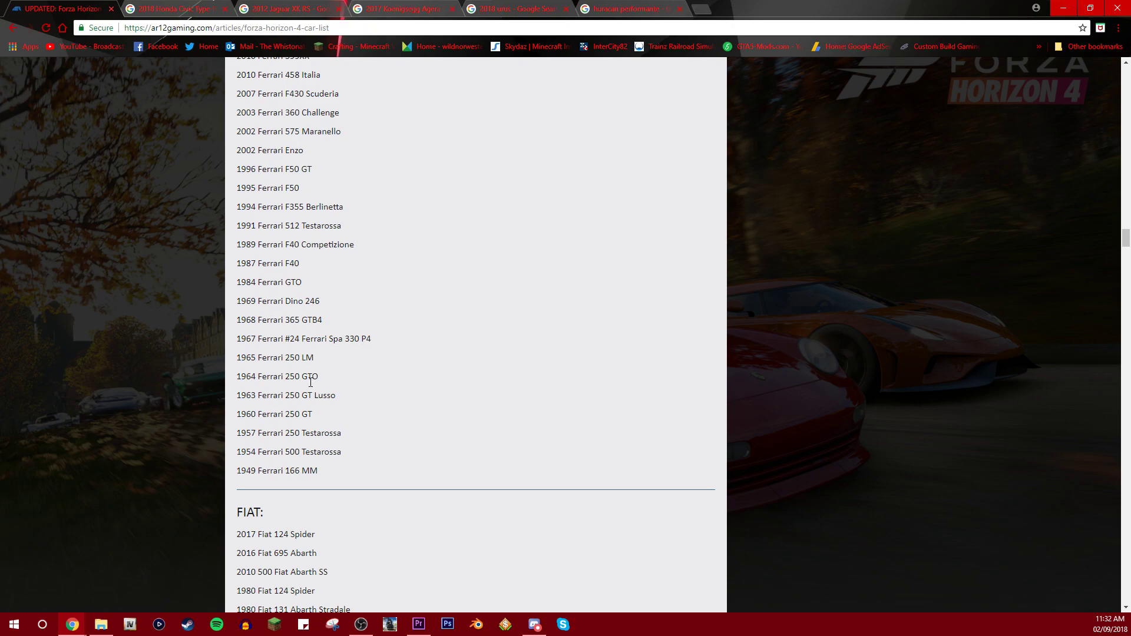
scroll(309, 382, "up", 2)
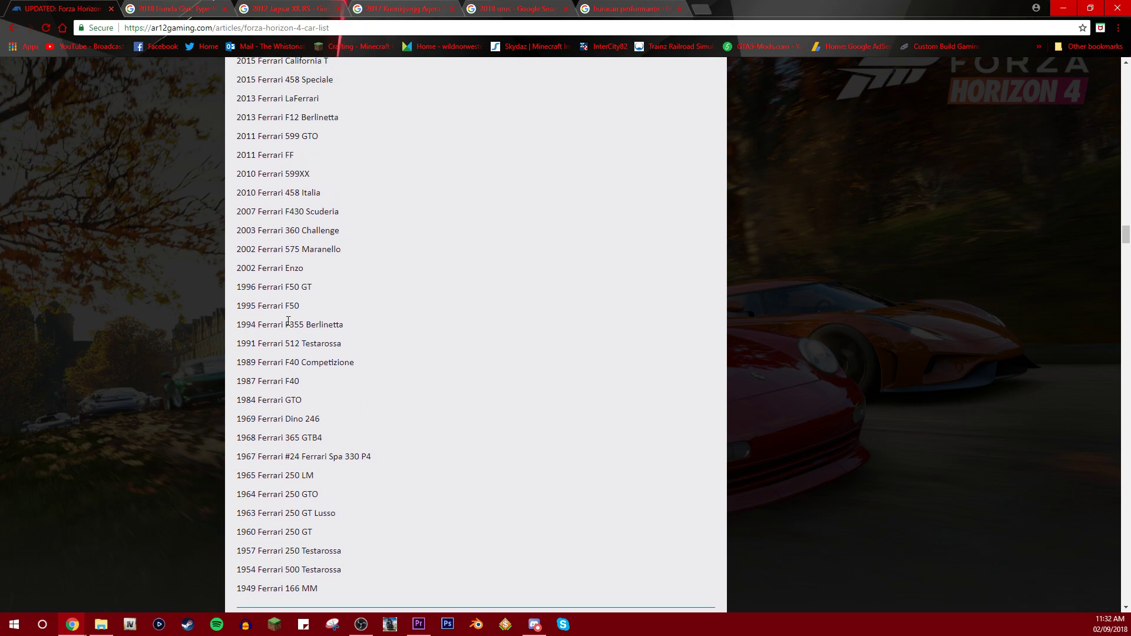
scroll(361, 369, "down", 1)
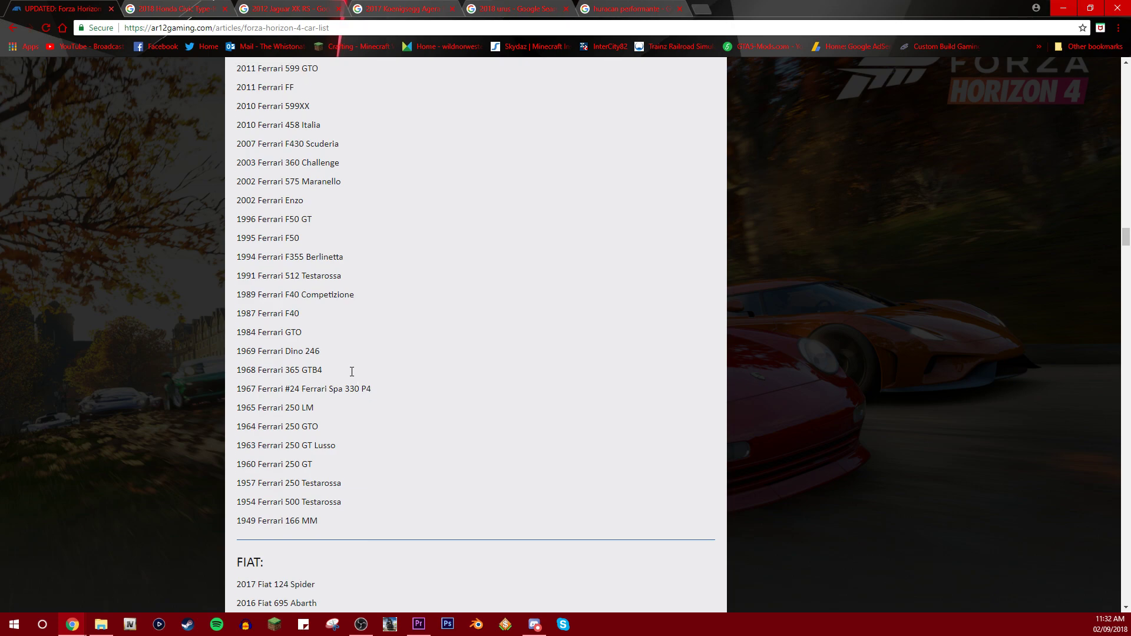
scroll(327, 385, "up", 1)
scroll(300, 400, "up", 1)
scroll(277, 428, "up", 1)
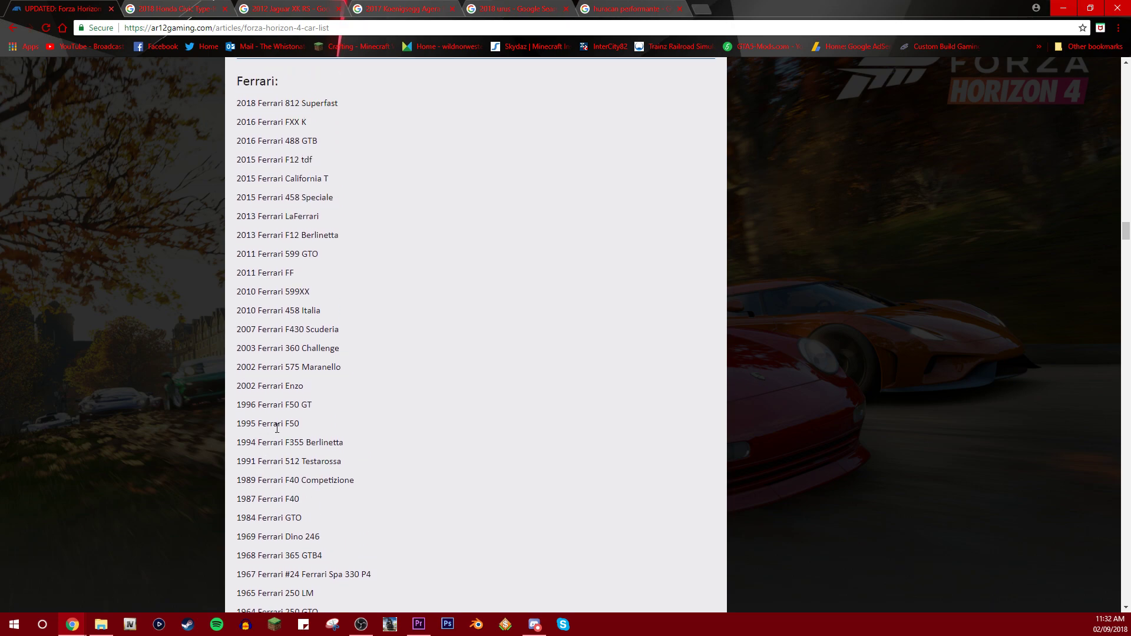
scroll(298, 341, "up", 1)
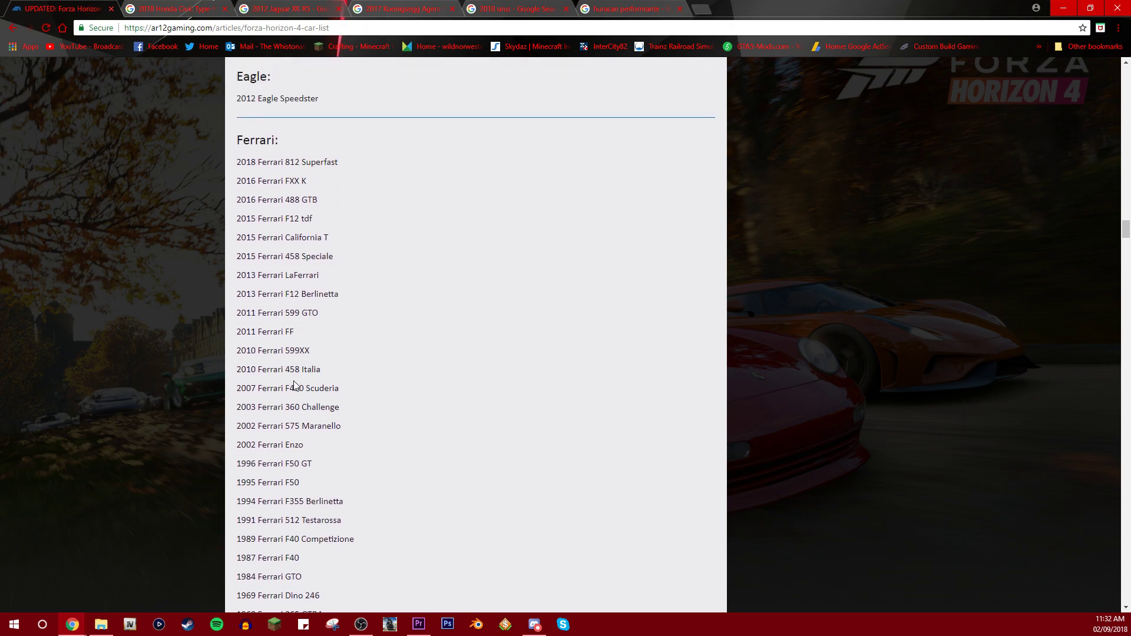
scroll(293, 338, "up", 1)
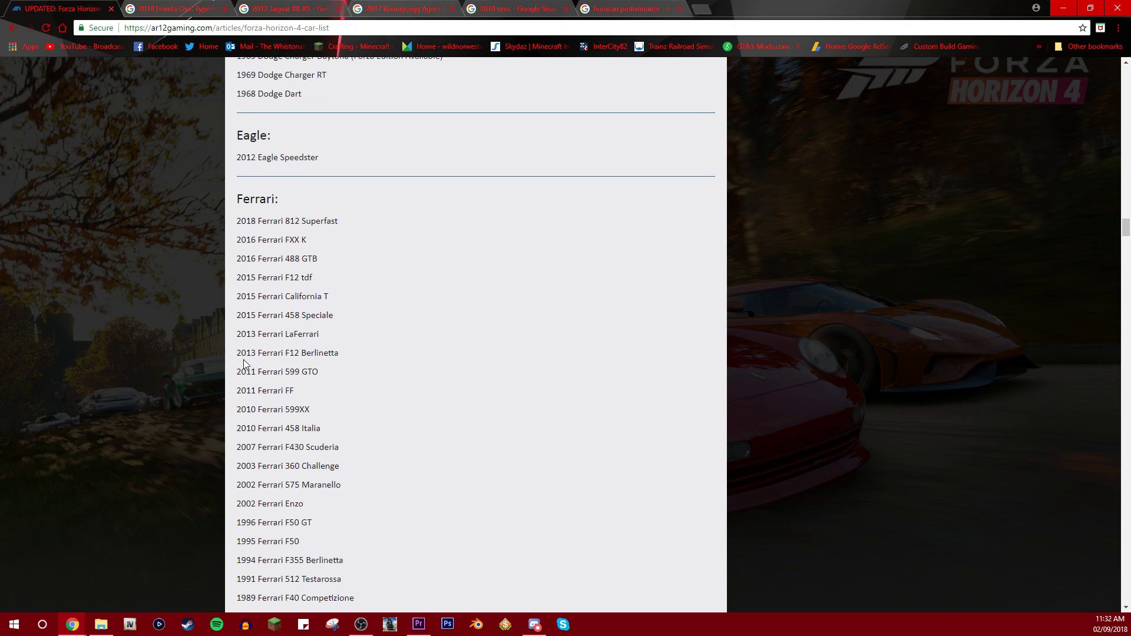
scroll(270, 321, "up", 1)
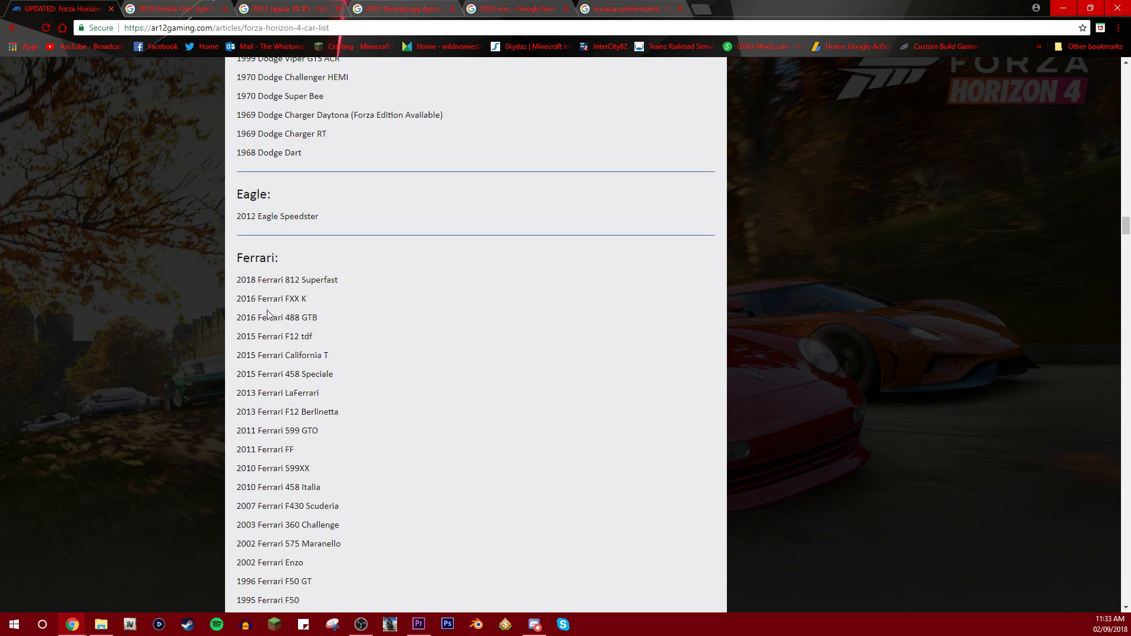
scroll(364, 305, "down", 5)
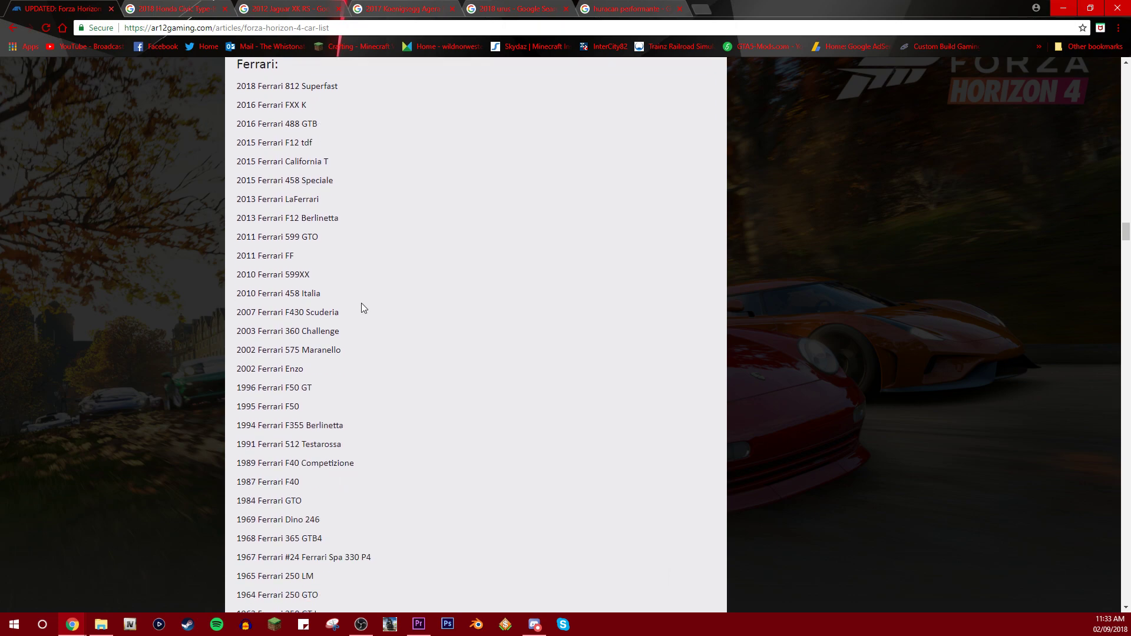
scroll(364, 308, "up", 1)
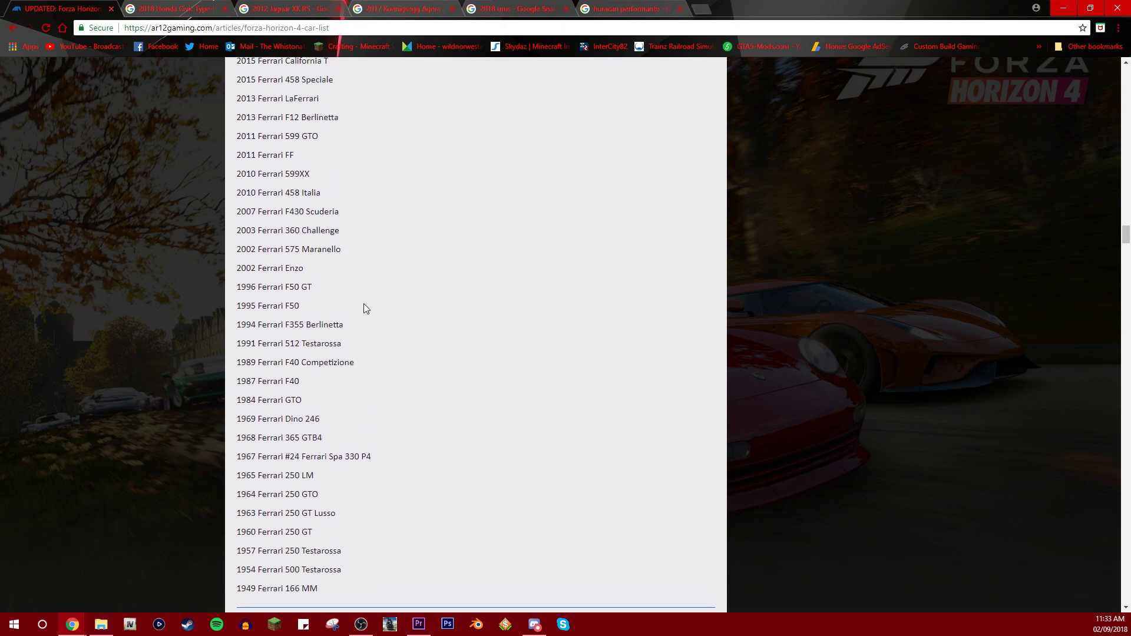
scroll(266, 371, "up", 2)
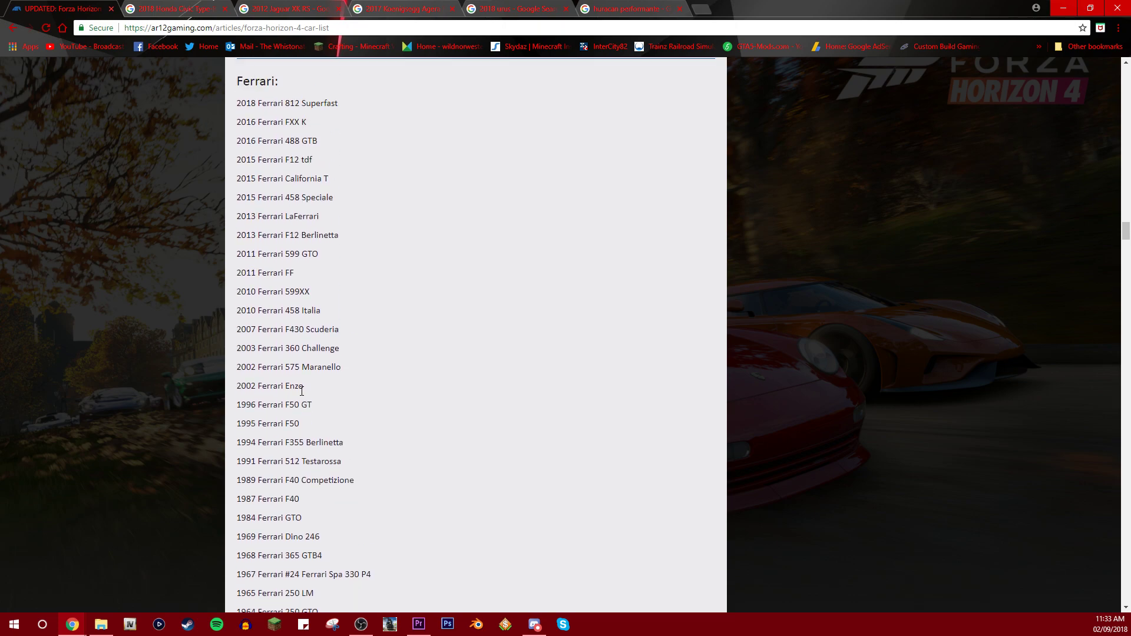
scroll(271, 347, "up", 2)
scroll(275, 331, "up", 1)
scroll(278, 328, "up", 1)
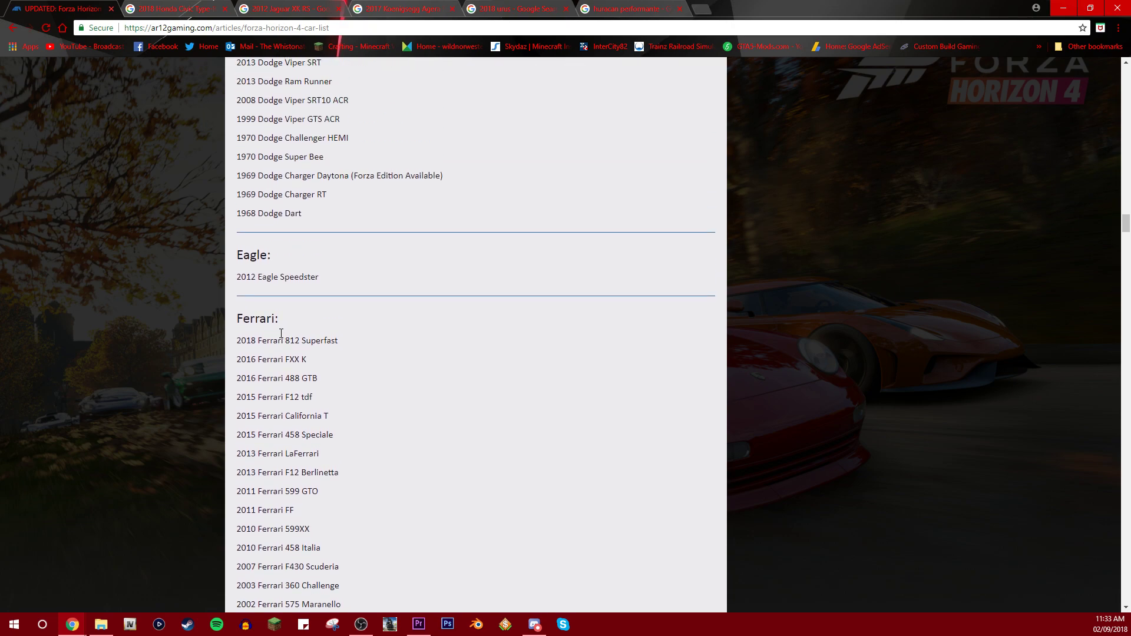
scroll(281, 330, "up", 1)
scroll(302, 332, "up", 1)
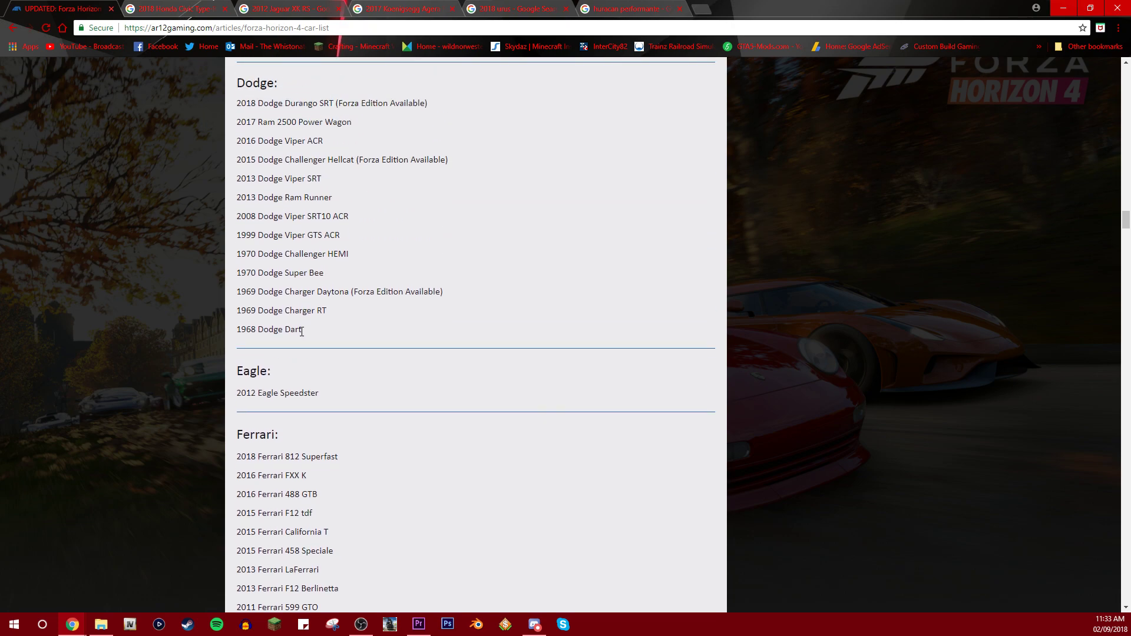
scroll(301, 330, "up", 1)
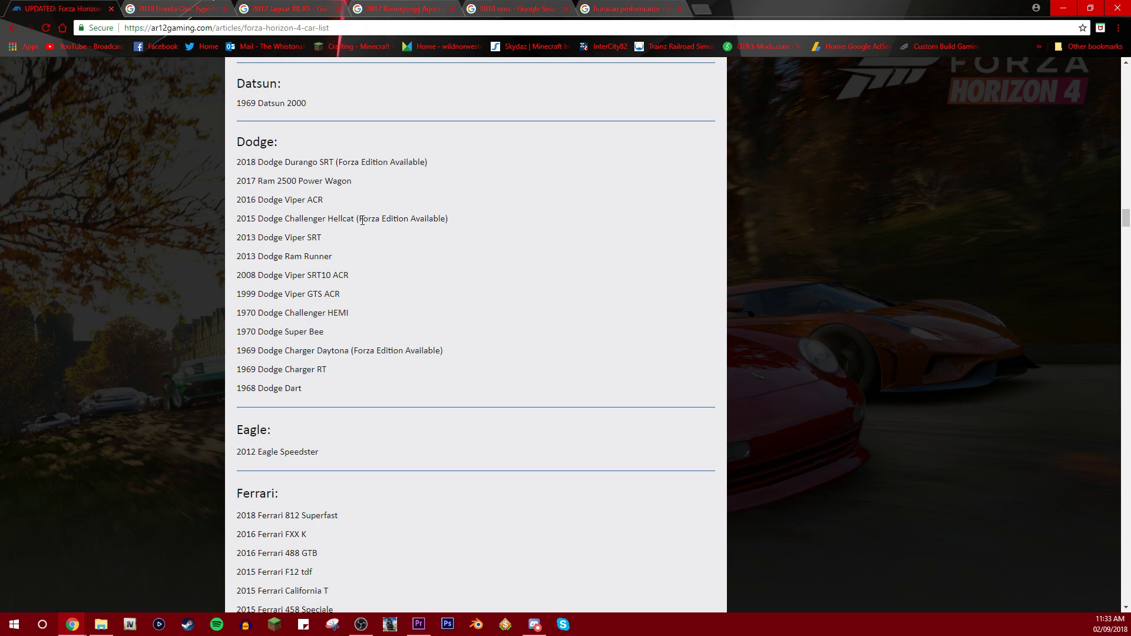
scroll(360, 220, "up", 1)
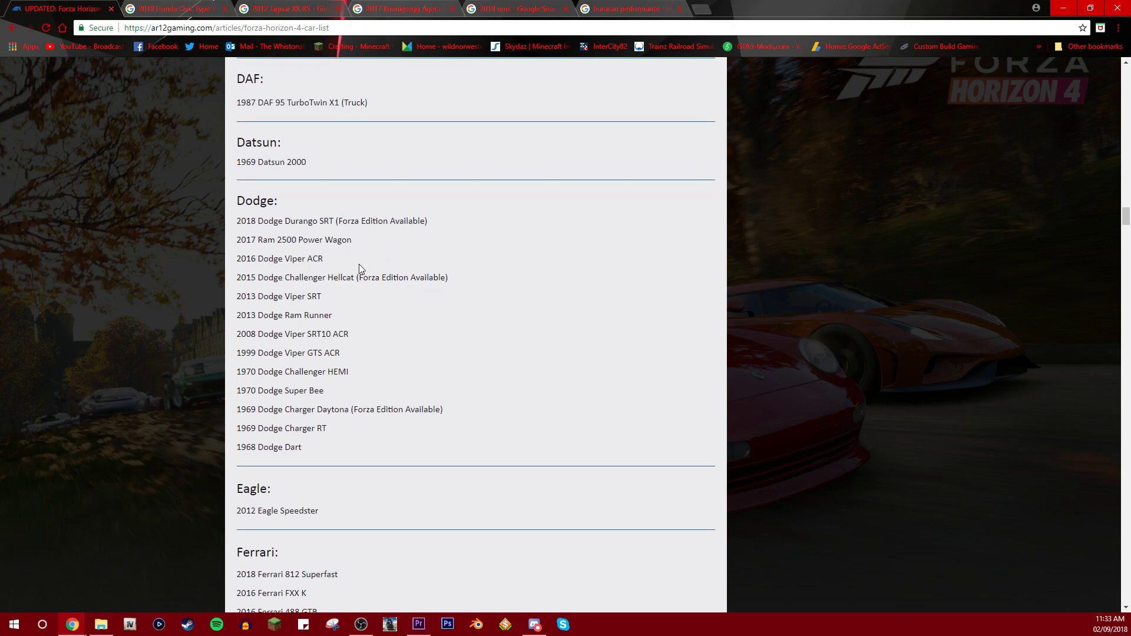
scroll(358, 265, "up", 1)
scroll(356, 265, "up", 2)
scroll(352, 269, "up", 1)
scroll(350, 265, "up", 1)
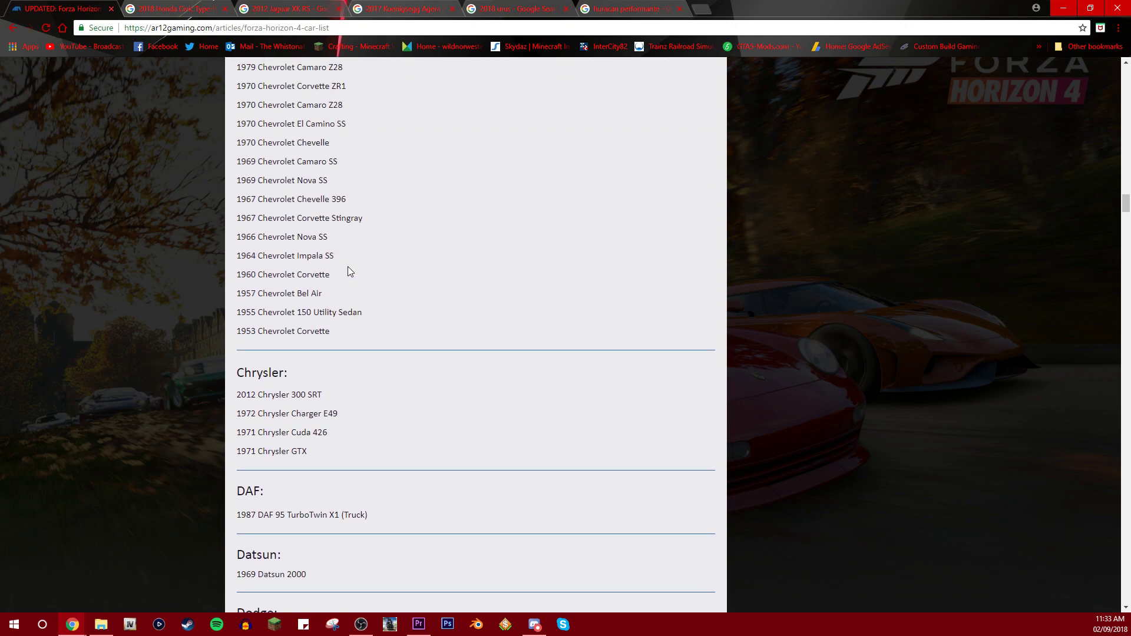
scroll(348, 266, "up", 2)
scroll(346, 266, "up", 1)
scroll(312, 273, "up", 1)
scroll(318, 269, "down", 1)
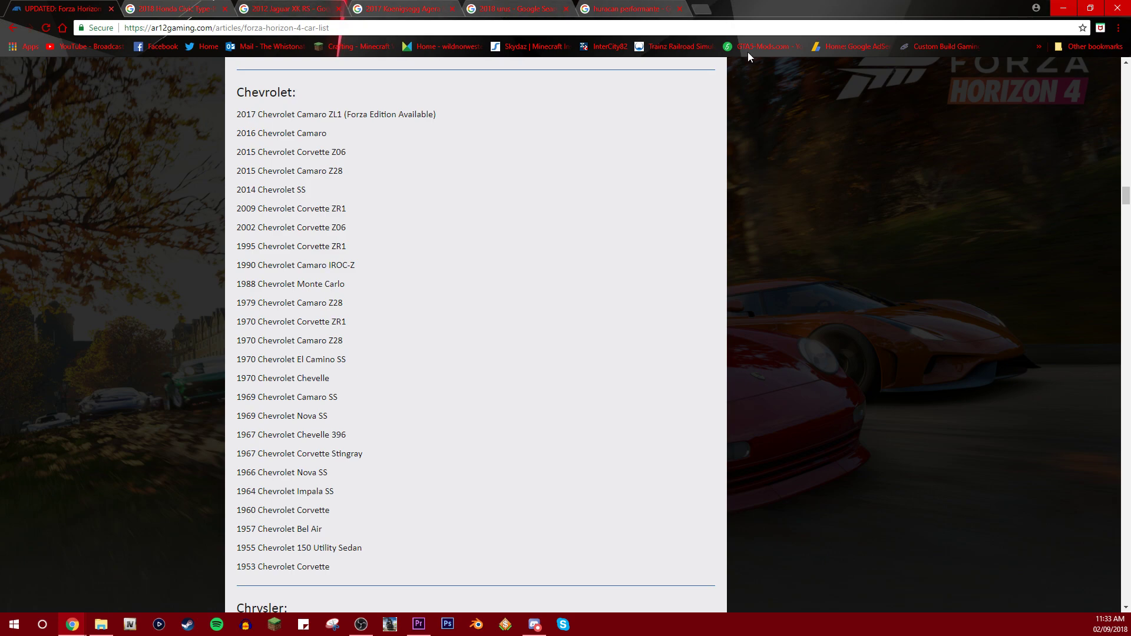
Image-search '2018 corvette zr1' in a new tab, preview the orange 360° ZR1, open another tab
left_click(702, 11)
type("c")
key("BackSpace")
type("m")
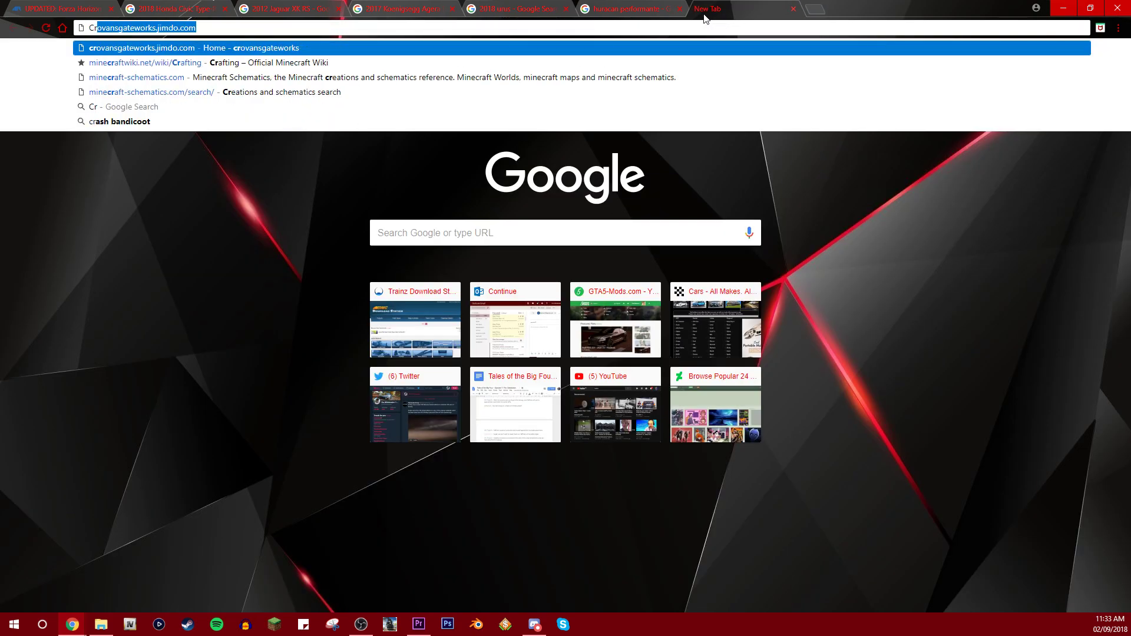
key("BackSpace")
key("BackSpace")
type("2")
type("0")
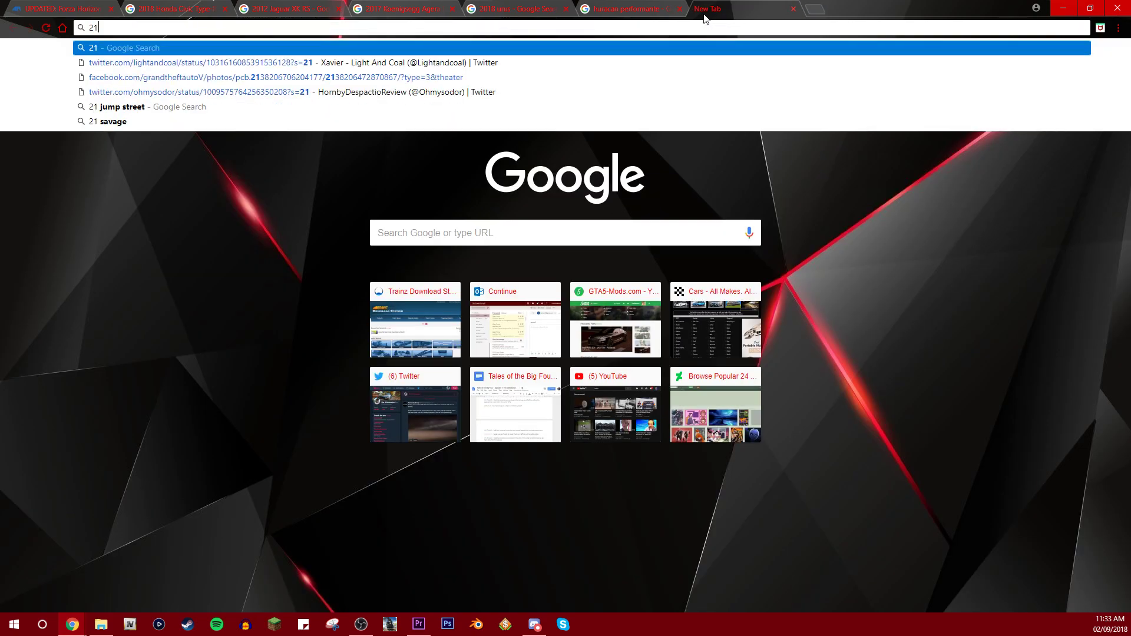
type("18 c")
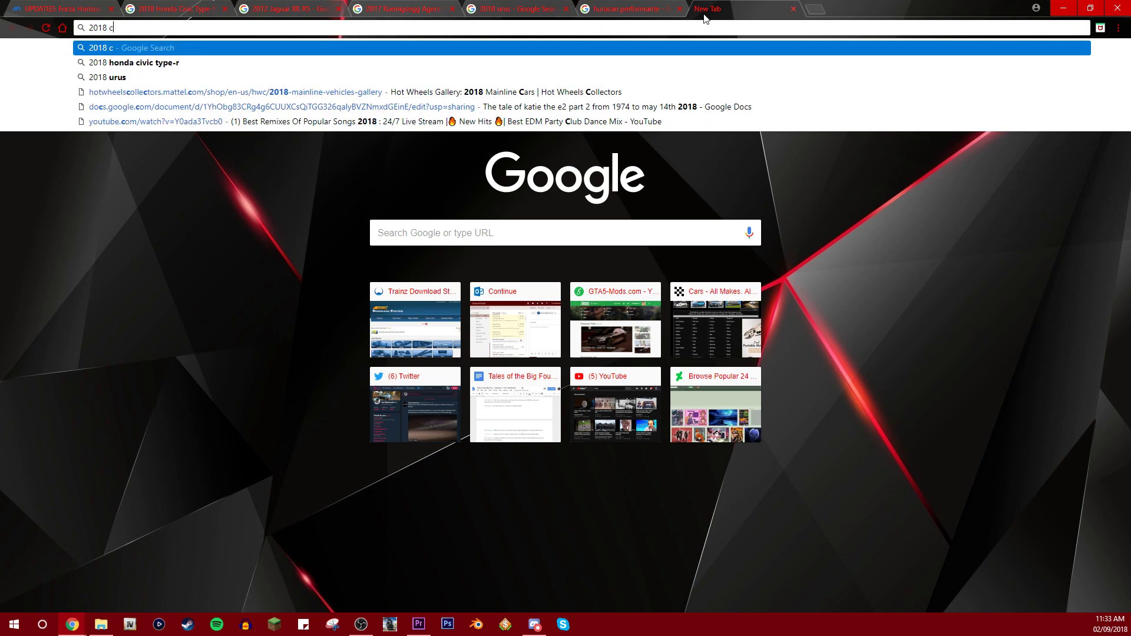
type("orvette zr")
key("Return")
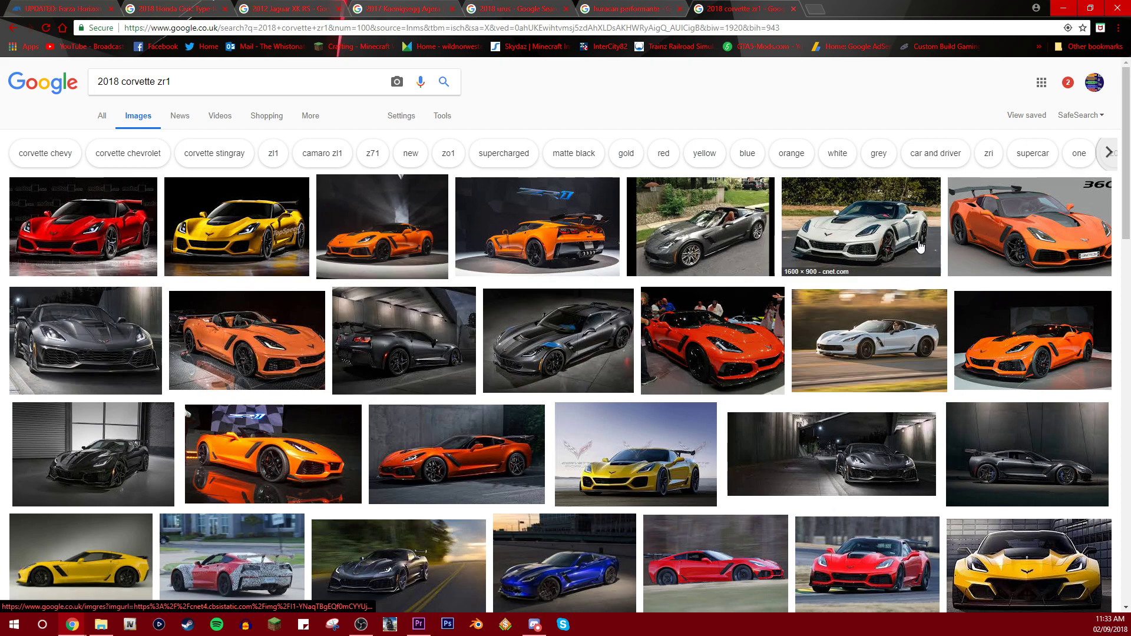
left_click(1008, 220)
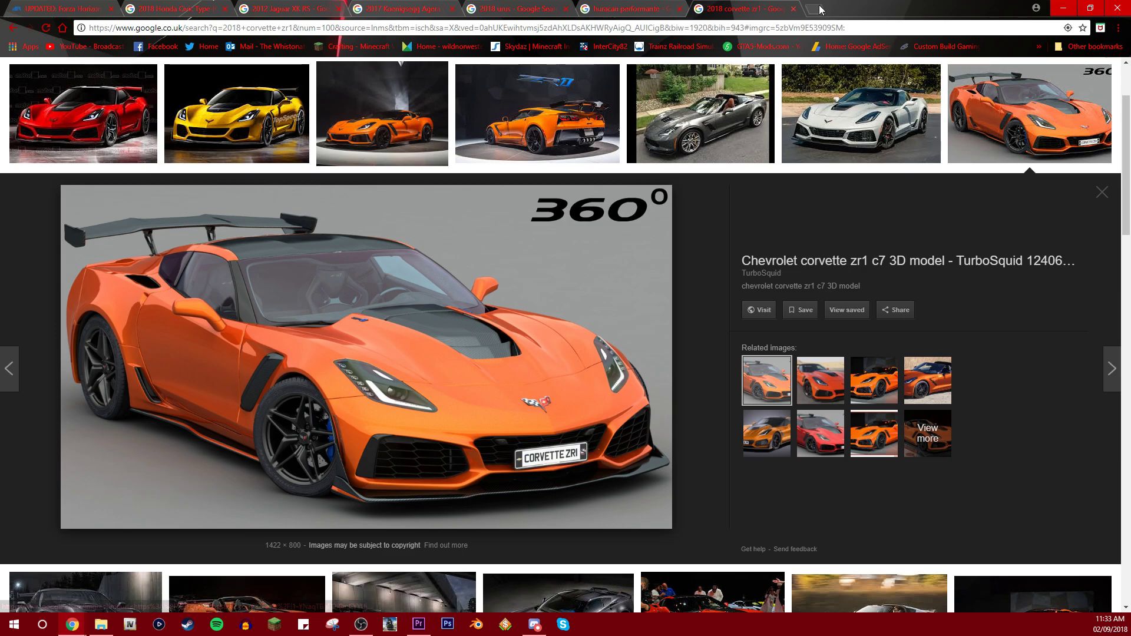
left_click(815, 9)
type("Z")
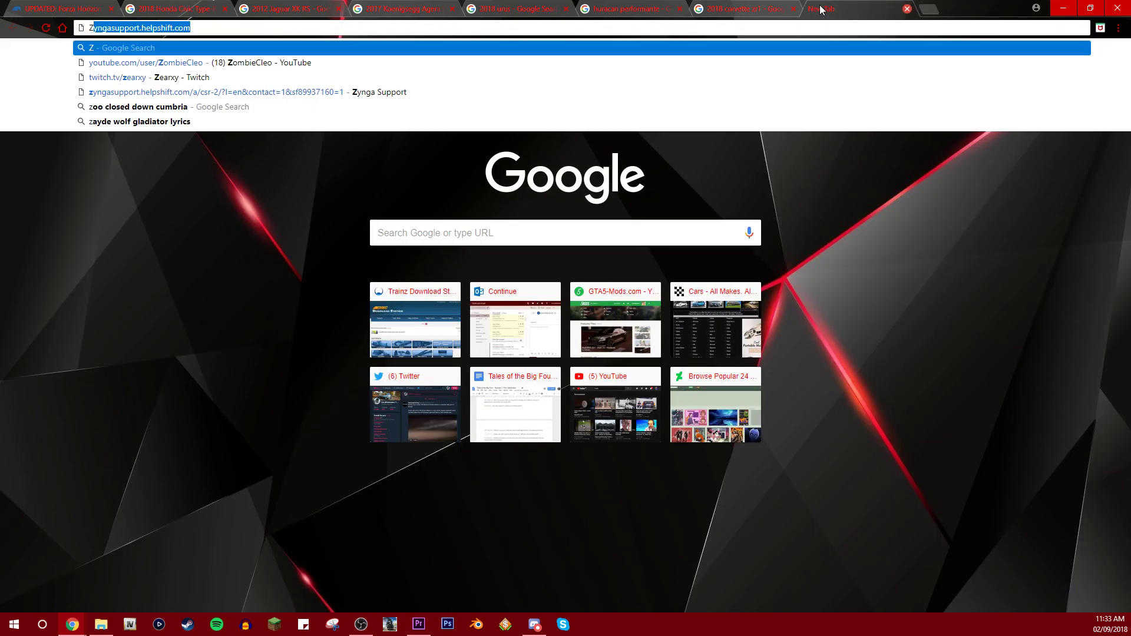
type("L1 L1E")
Search Google Images for 'ZL1 1LE', preview the silver Camaro, and return to the list
key("BackSpace")
key("BackSpace")
key("BackSpace")
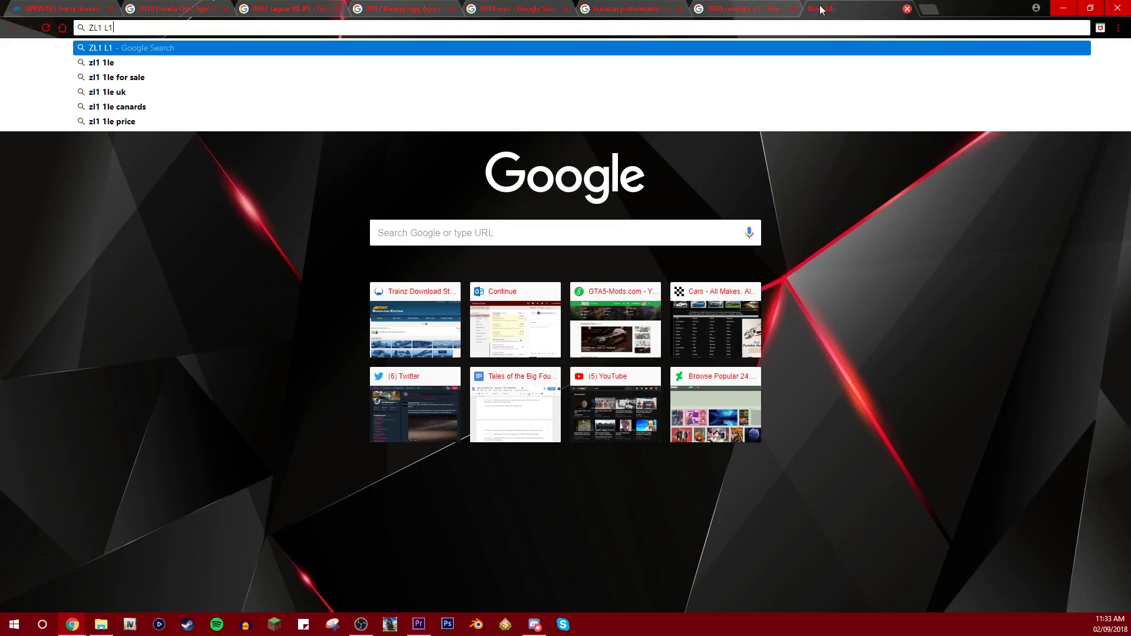
type("1LE")
key("Return")
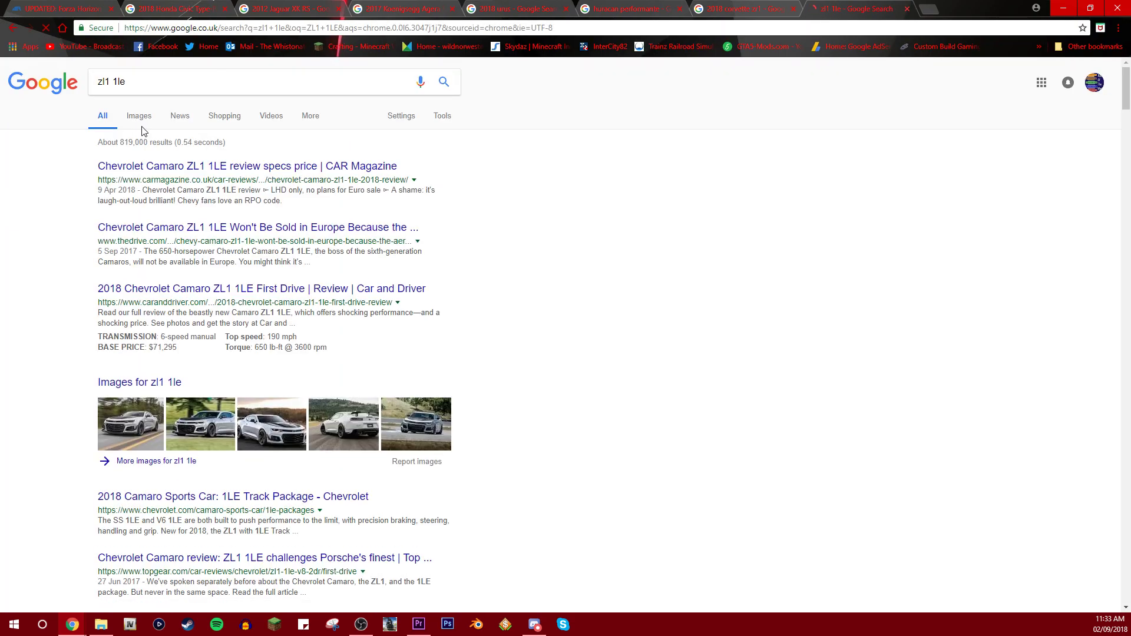
left_click(140, 115)
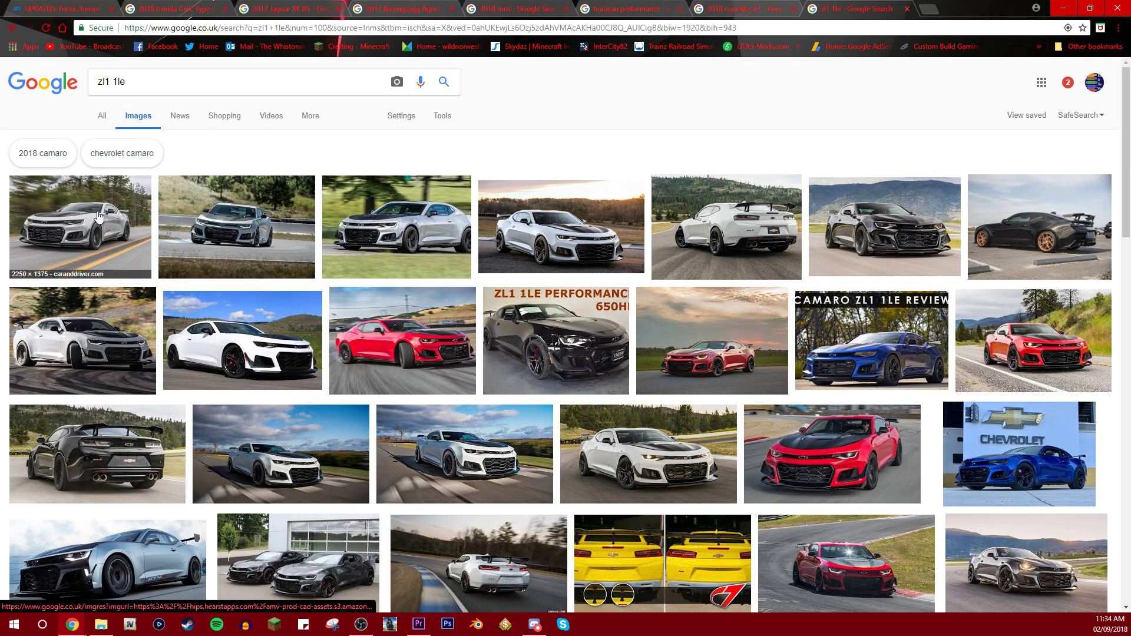
left_click(104, 222)
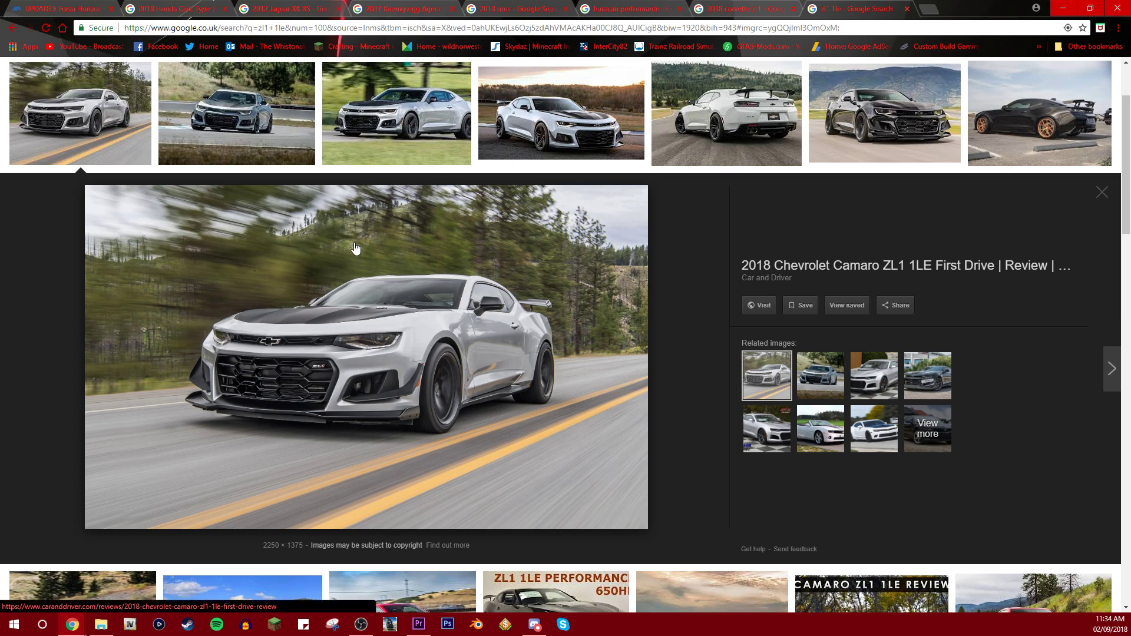
left_click(77, 6)
scroll(382, 235, "up", 1)
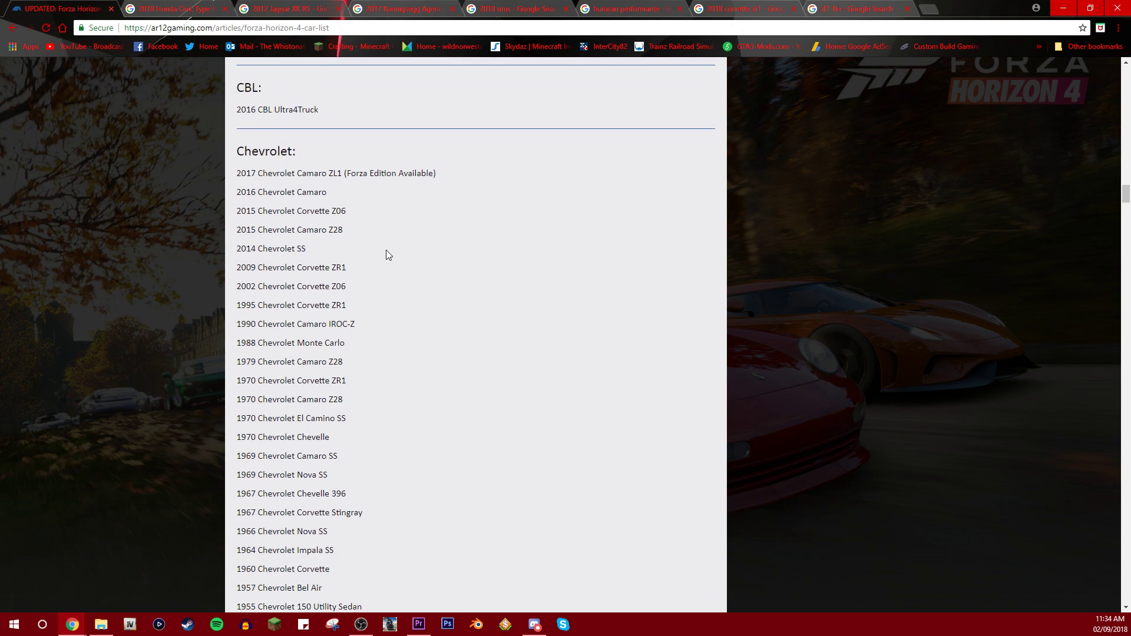
scroll(382, 248, "up", 1)
scroll(382, 248, "up", 1)
scroll(324, 237, "up", 1)
scroll(324, 233, "up", 1)
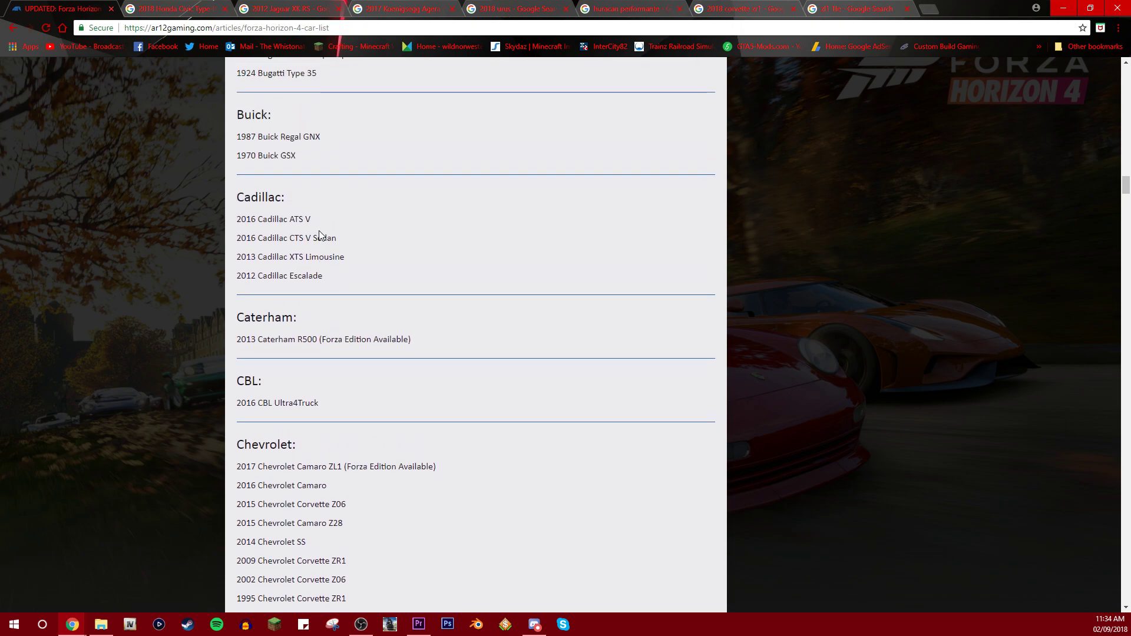
scroll(316, 229, "up", 1)
scroll(316, 228, "up", 1)
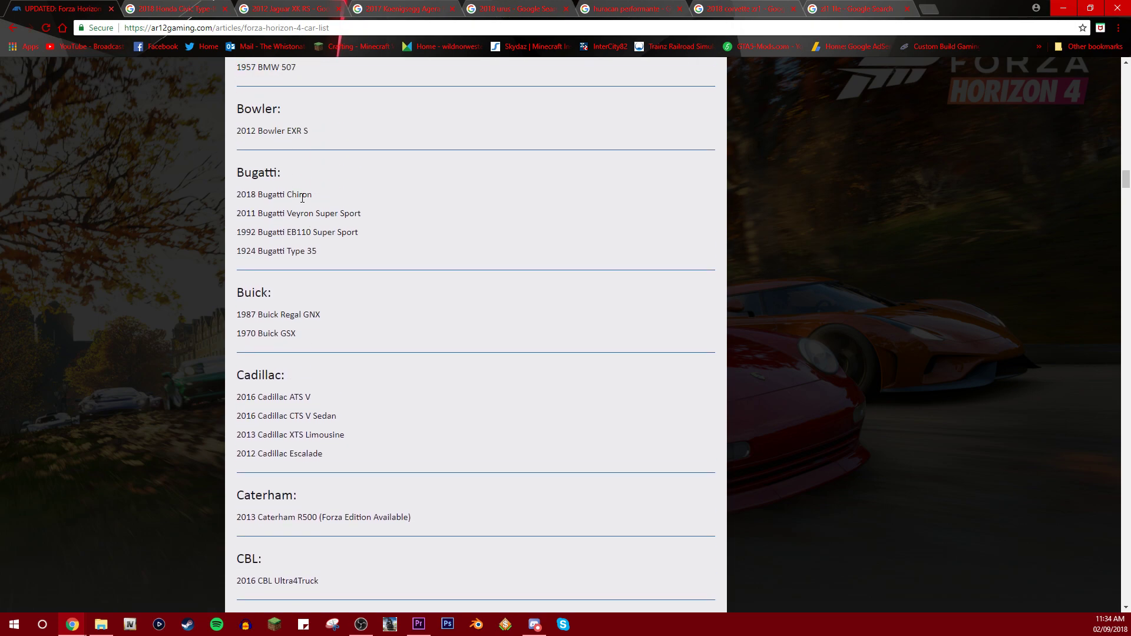
scroll(312, 229, "up", 1)
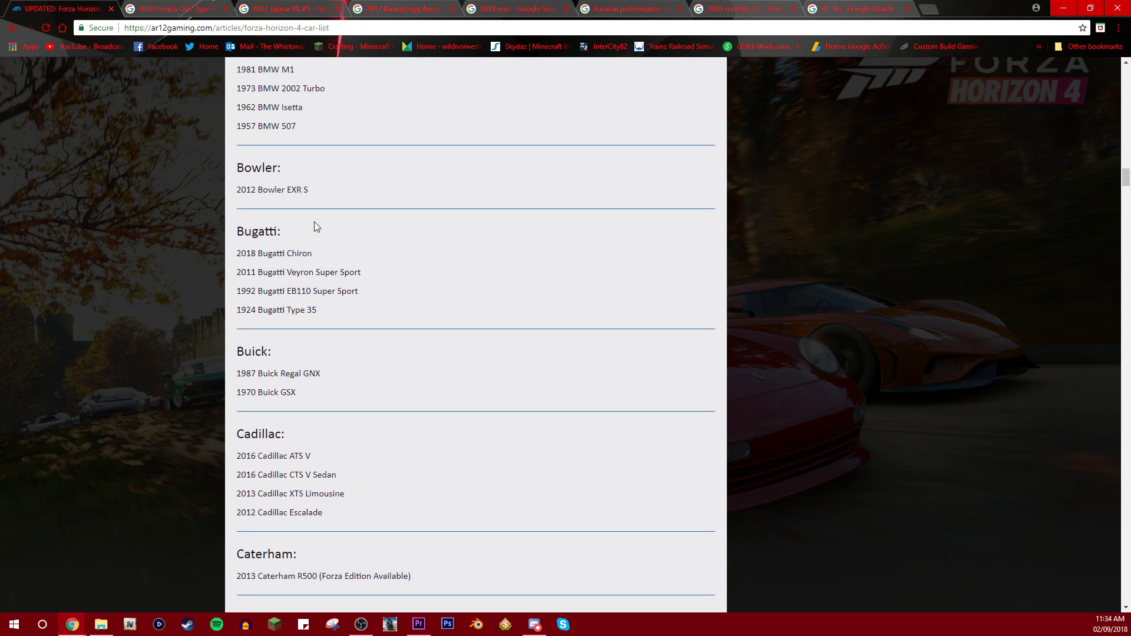
scroll(301, 256, "up", 2)
scroll(298, 262, "up", 1)
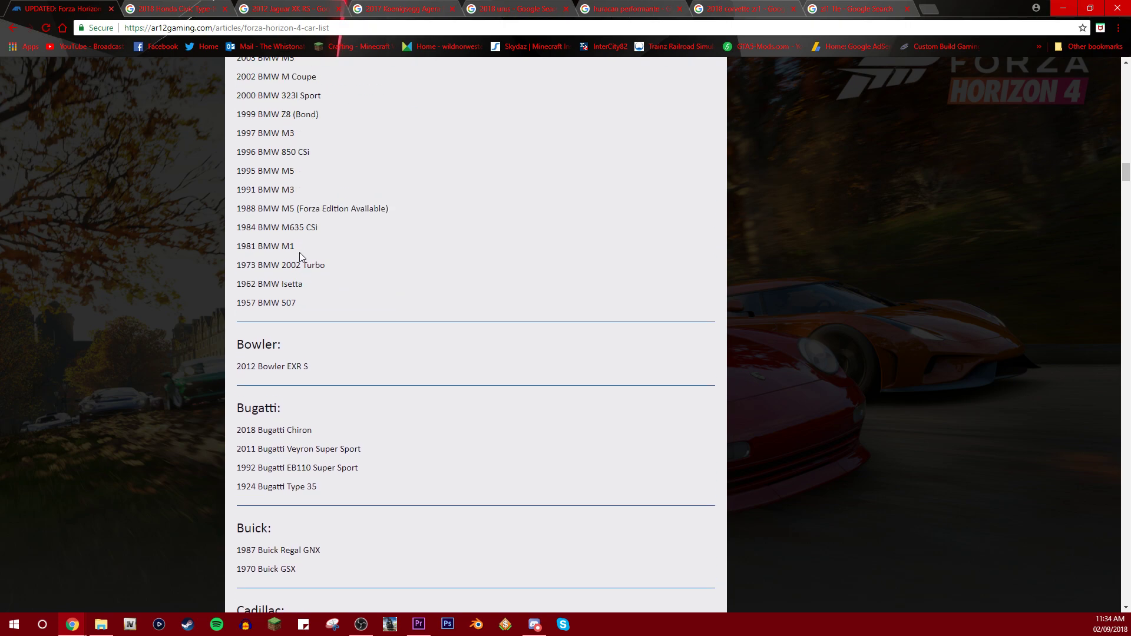
scroll(300, 251, "up", 1)
scroll(299, 251, "up", 1)
scroll(301, 250, "up", 1)
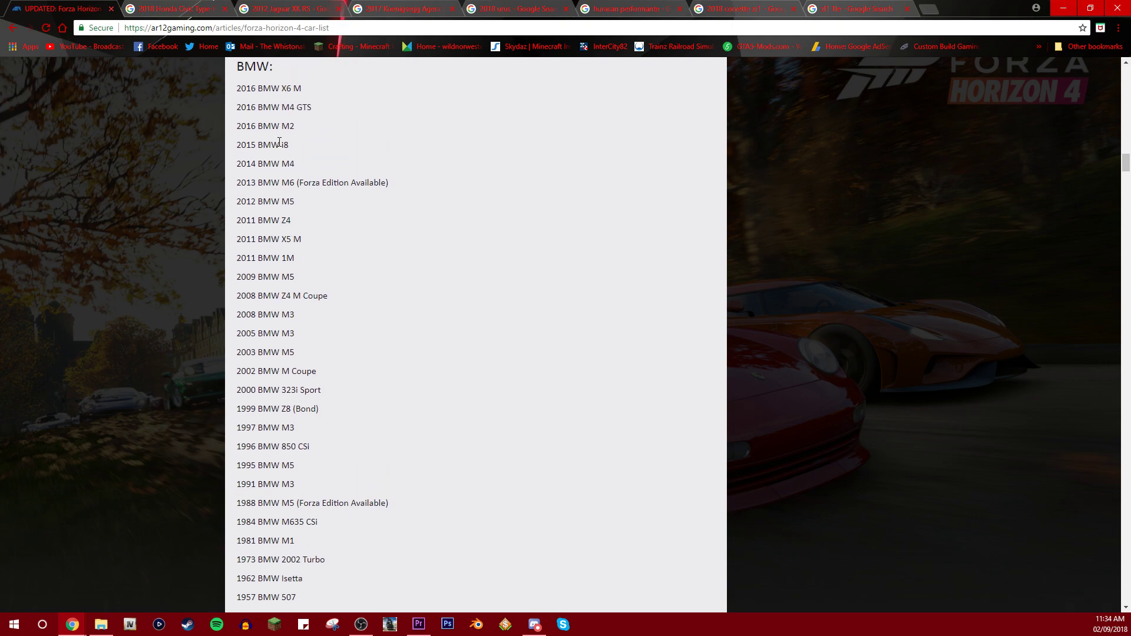
scroll(289, 223, "up", 1)
scroll(289, 222, "down", 1)
Scroll up through BMW and Bentley, highlighting the M2, Continental GT Speed, Supersport and Bentayga
left_click_drag(307, 135, 247, 131)
scroll(350, 190, "up", 1)
scroll(348, 188, "up", 2)
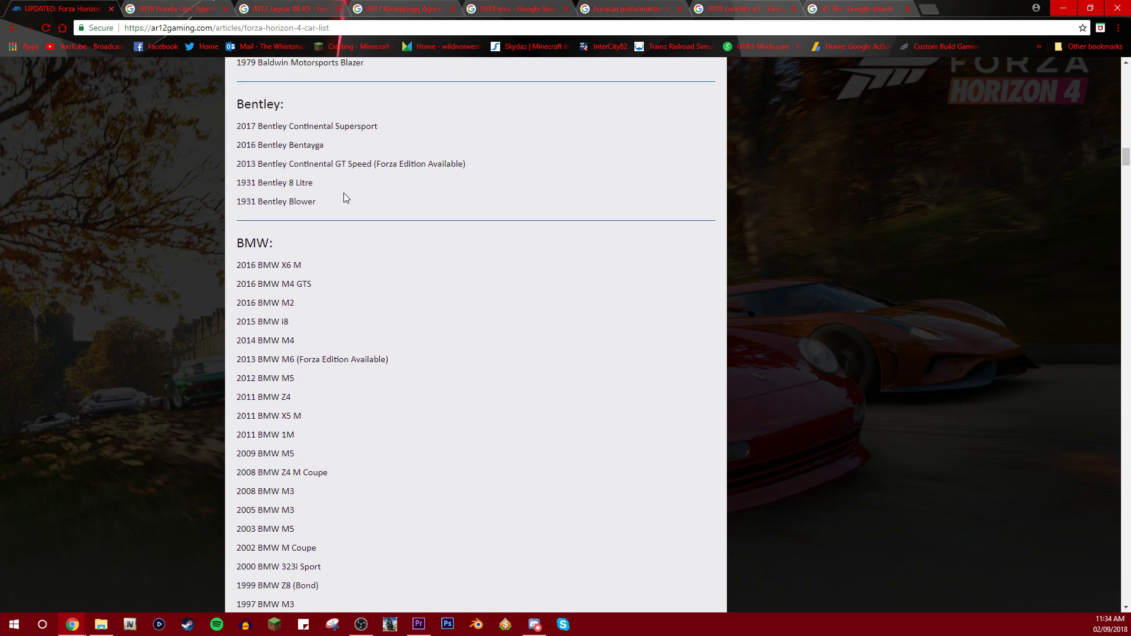
left_click_drag(229, 164, 445, 166)
left_click(323, 184)
left_click_drag(240, 126, 394, 123)
left_click(395, 126)
scroll(341, 199, "up", 2)
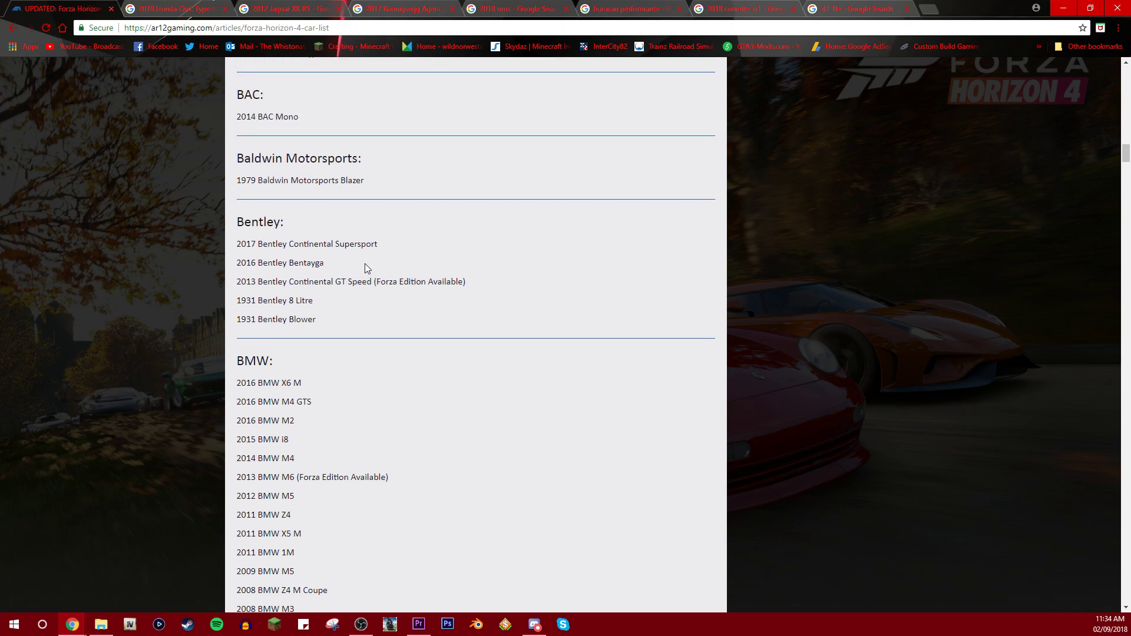
triple_click(366, 265)
scroll(282, 281, "up", 1)
left_click(314, 270)
scroll(298, 263, "up", 1)
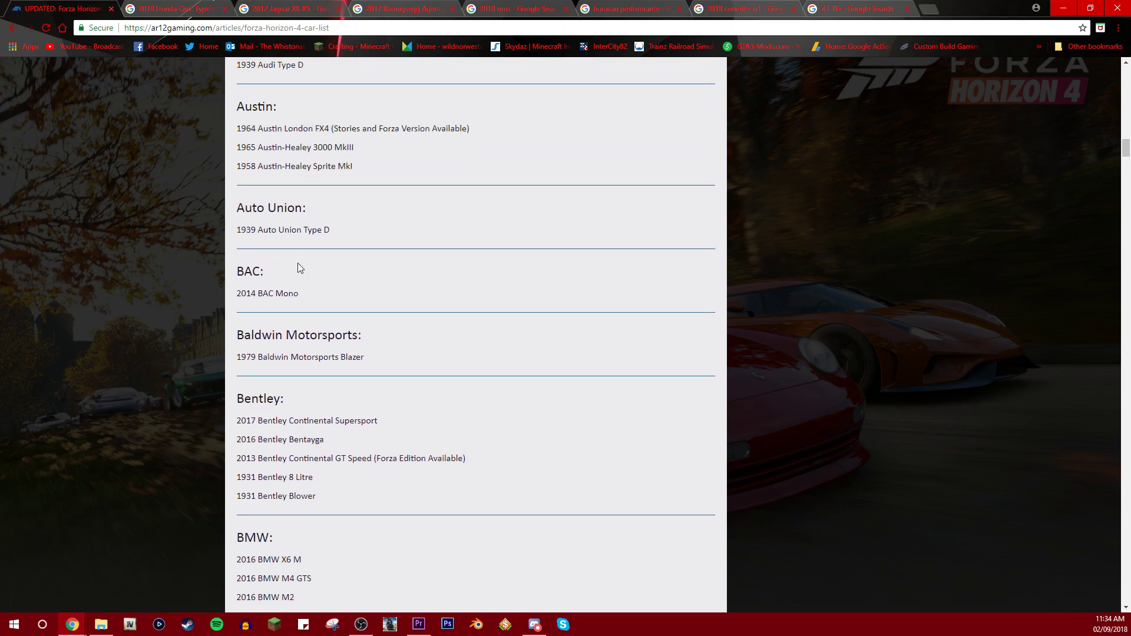
scroll(298, 262, "up", 1)
scroll(295, 263, "up", 2)
scroll(296, 262, "up", 1)
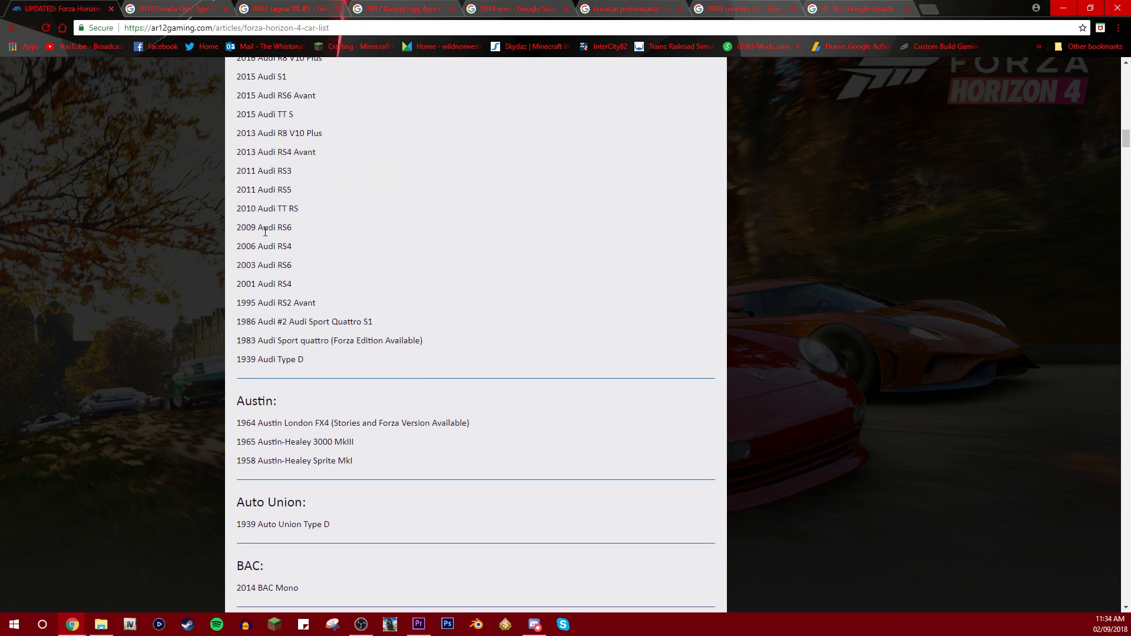
scroll(265, 232, "up", 1)
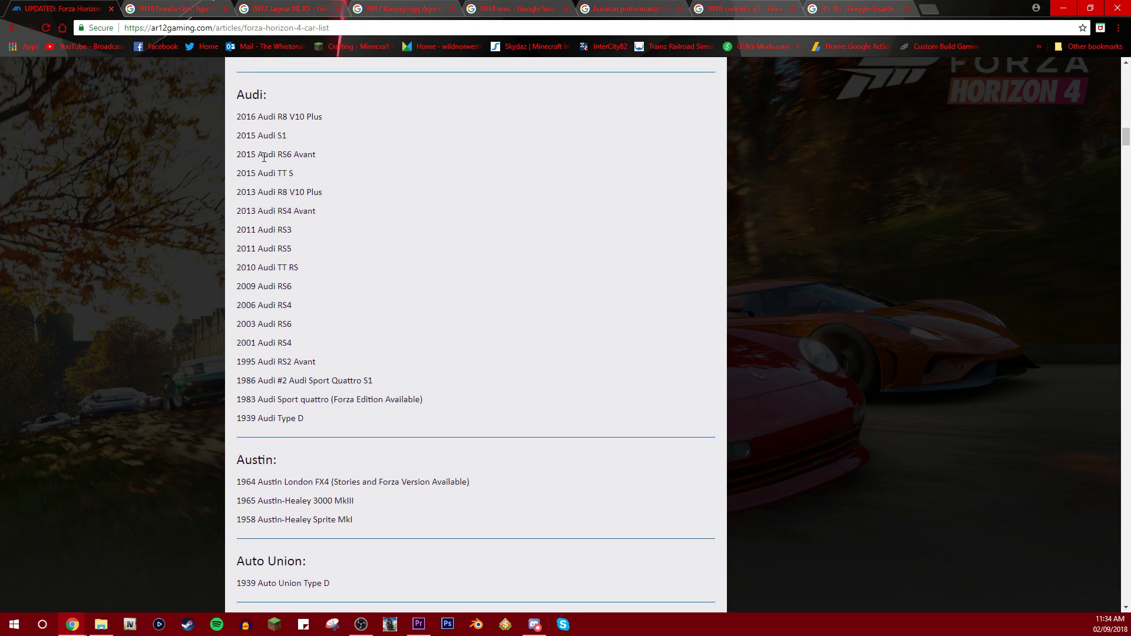
Continue up past the Audi RS6 Avant and highlight the 2009 Aston Martin DBS
triple_click(310, 155)
left_click_drag(310, 155, 265, 95)
left_click(302, 151)
scroll(308, 169, "up", 1)
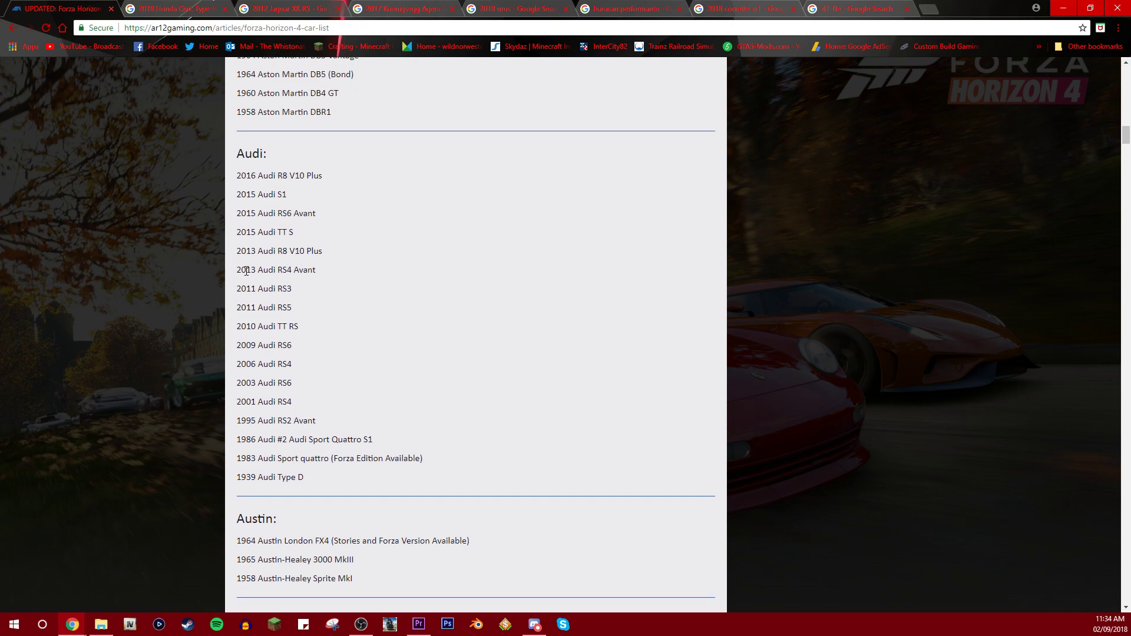
scroll(243, 193, "up", 2)
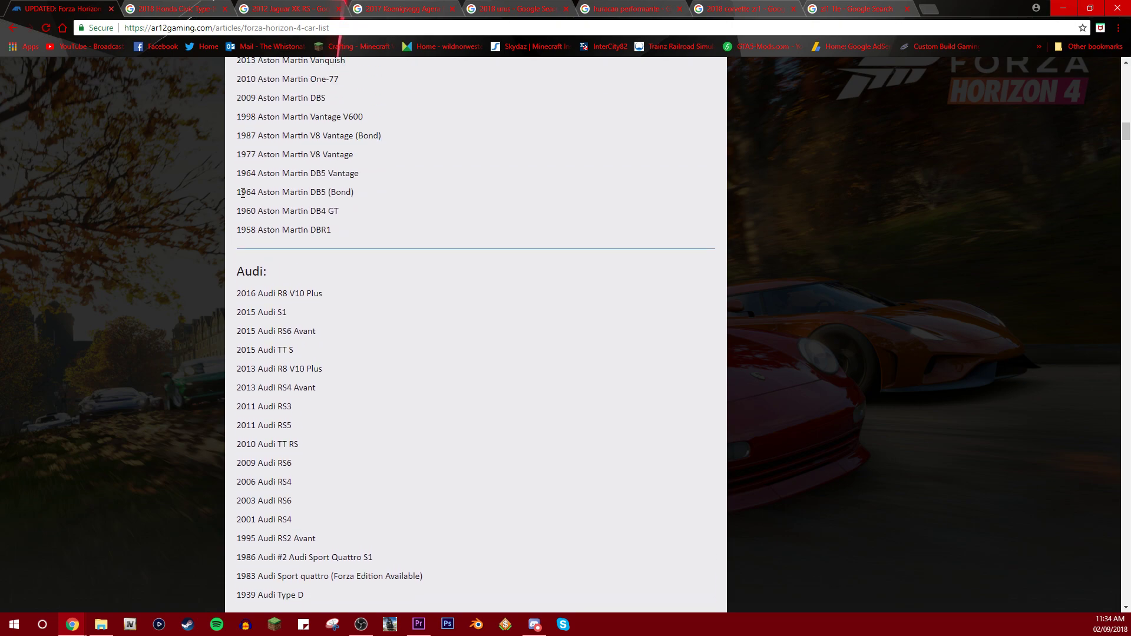
scroll(304, 232, "up", 1)
scroll(353, 251, "up", 1)
scroll(371, 262, "up", 1)
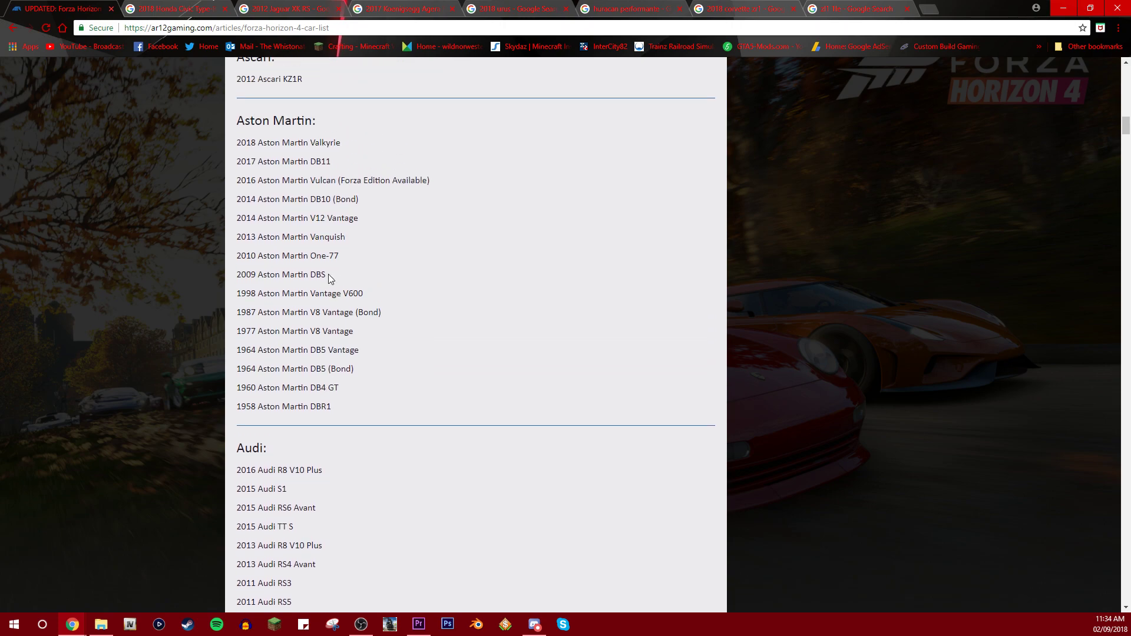
left_click_drag(334, 281, 238, 275)
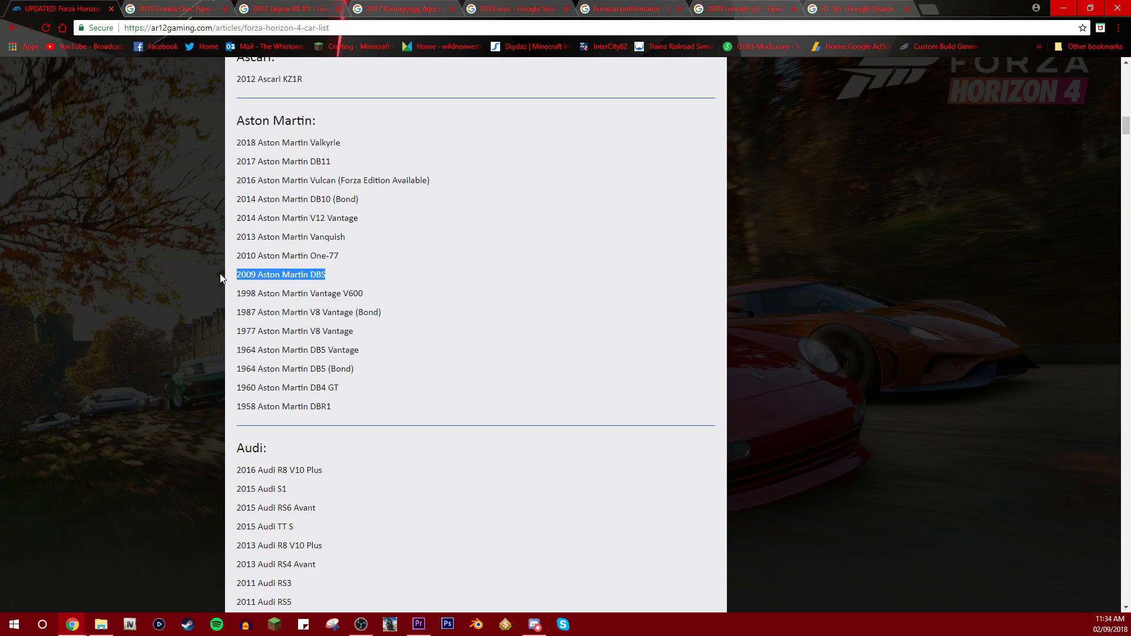
Show Google Images for the 2012 Ascari KZ1R, then replace the query with 'Ascari a10'
left_click(431, 253)
scroll(310, 278, "up", 2)
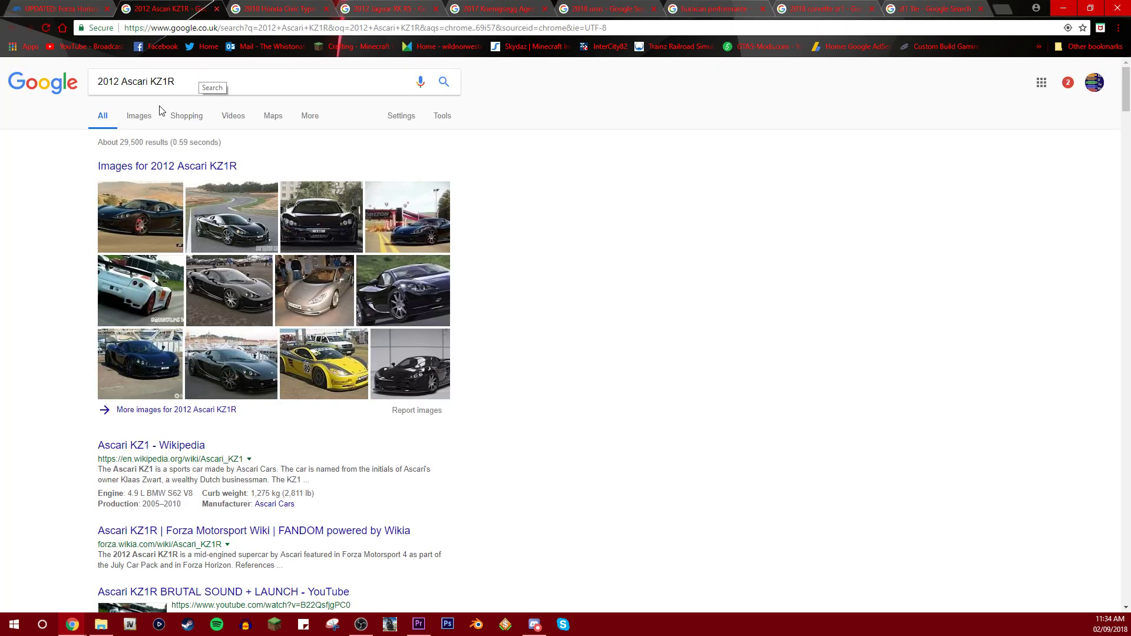
left_click(134, 118)
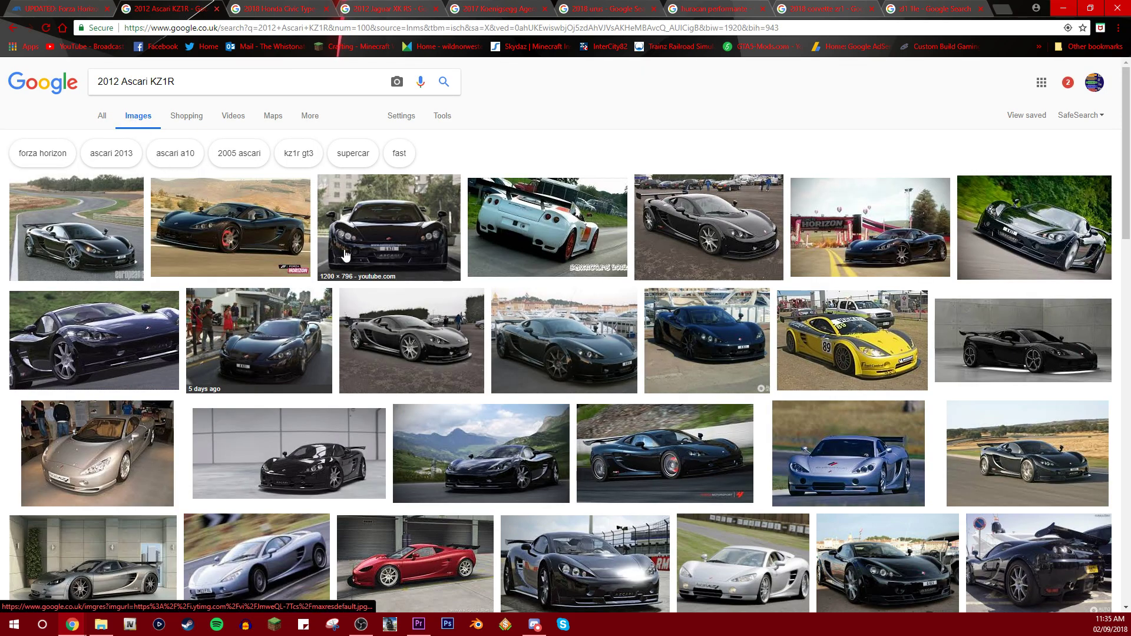
scroll(478, 318, "down", 3)
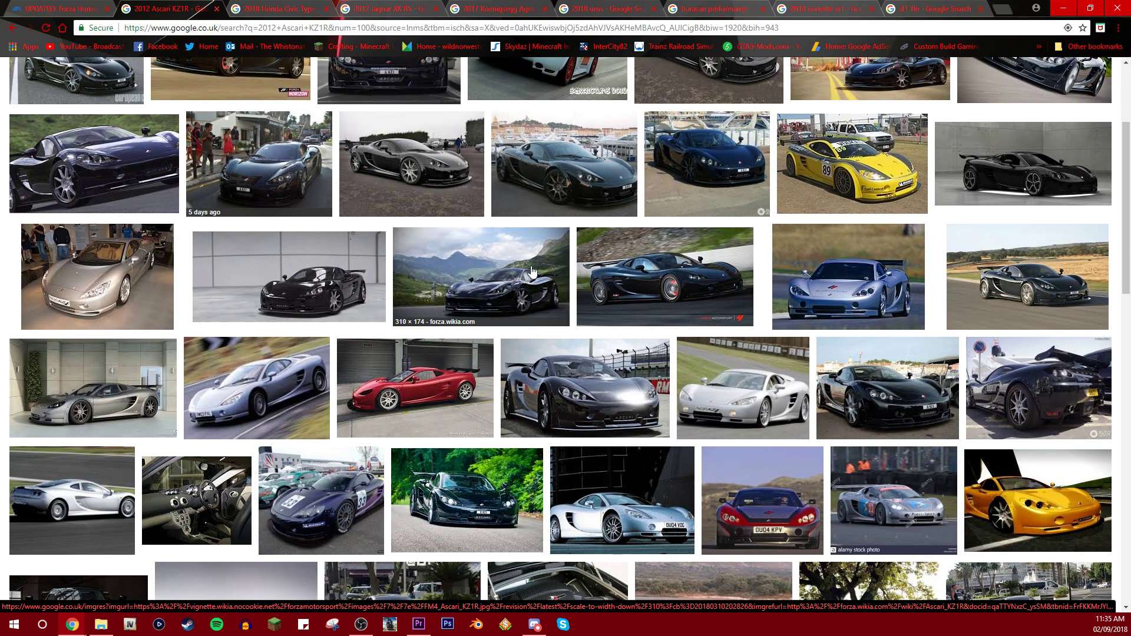
scroll(482, 324, "up", 2)
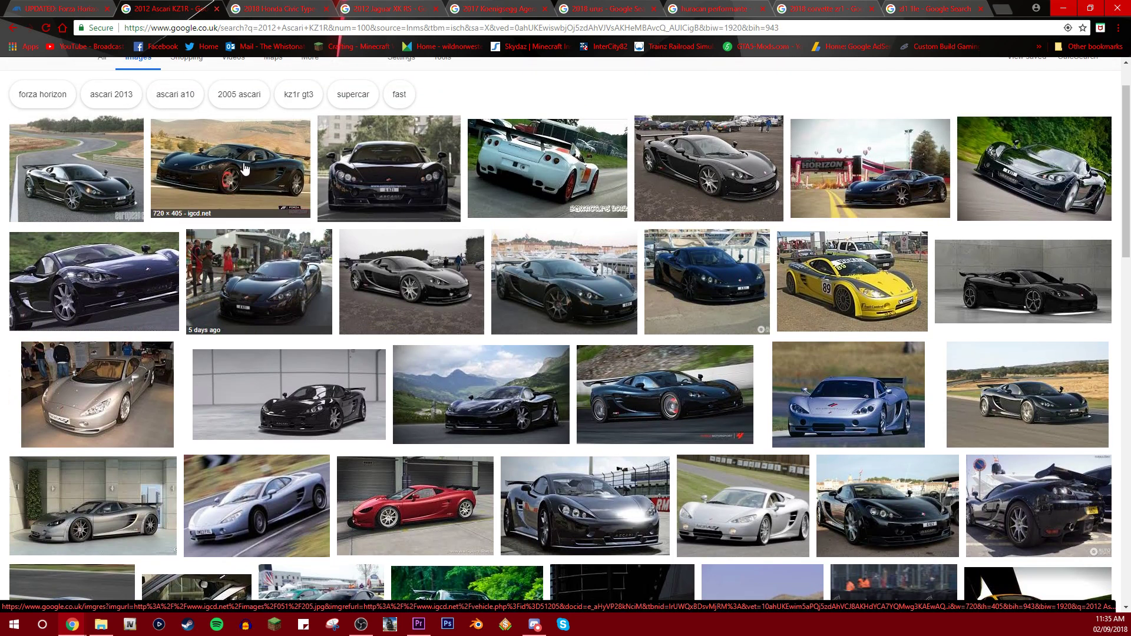
scroll(341, 221, "down", 4)
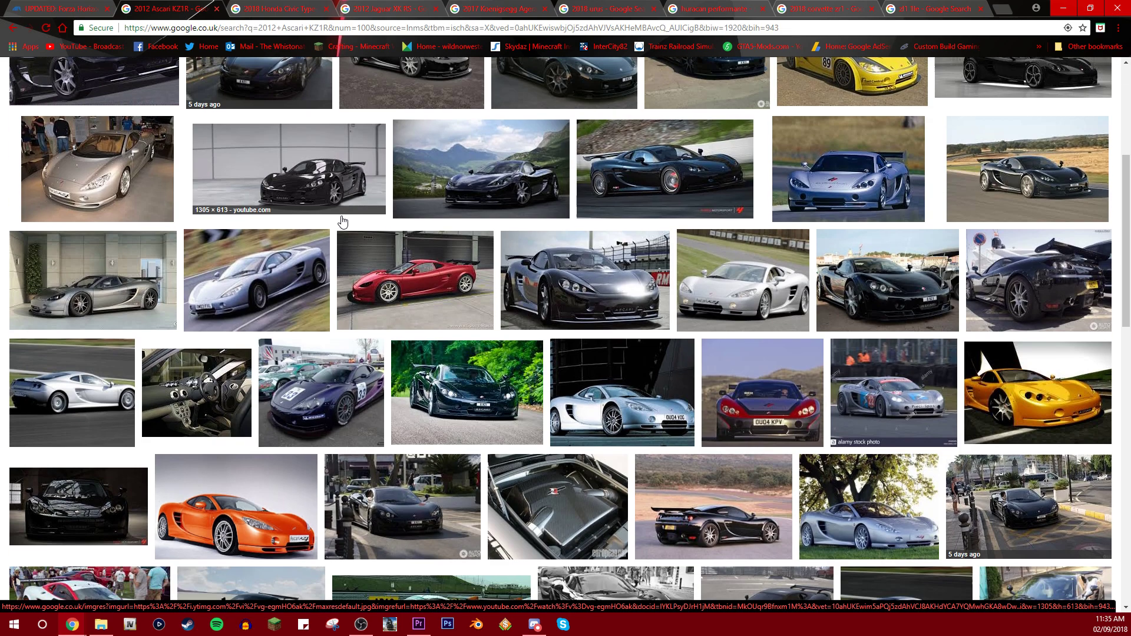
scroll(335, 217, "down", 4)
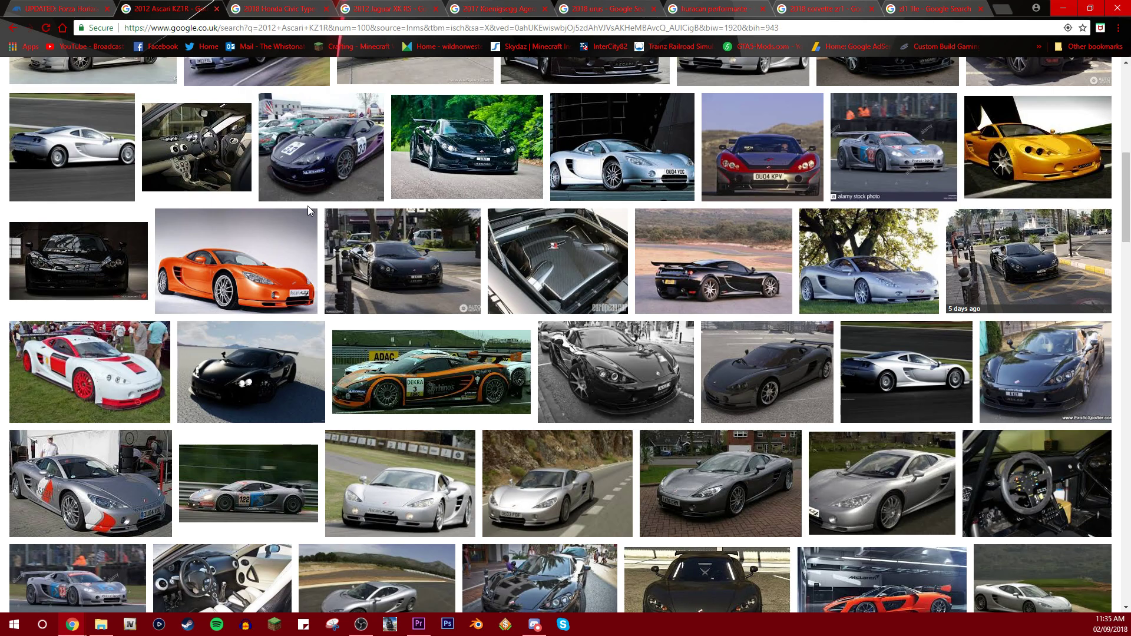
scroll(307, 207, "up", 8)
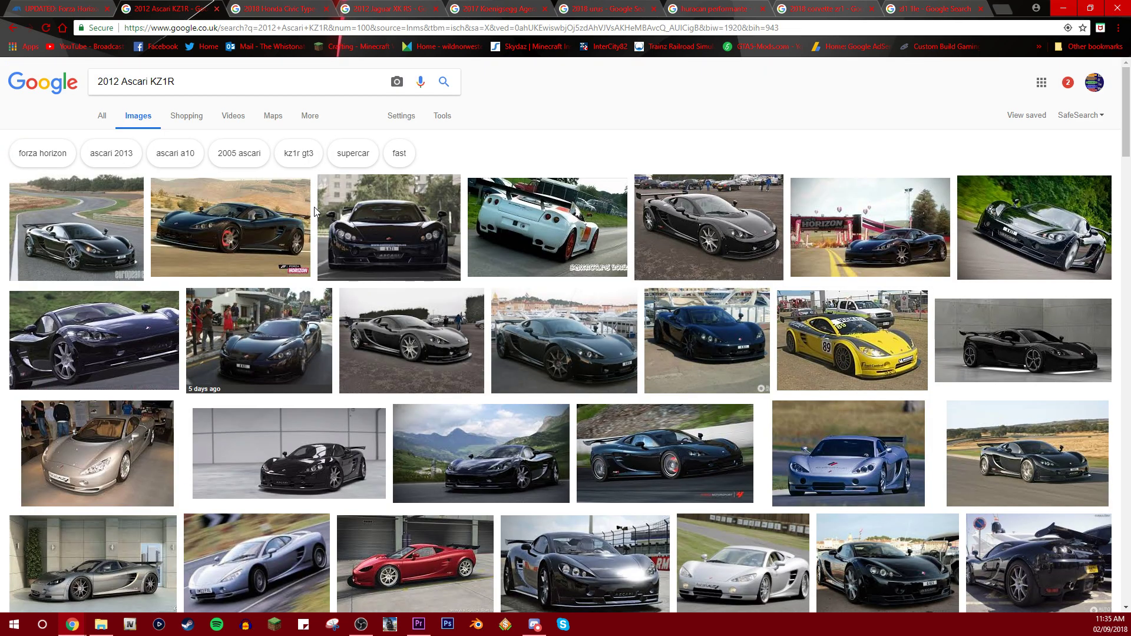
left_click_drag(177, 82, 39, 80)
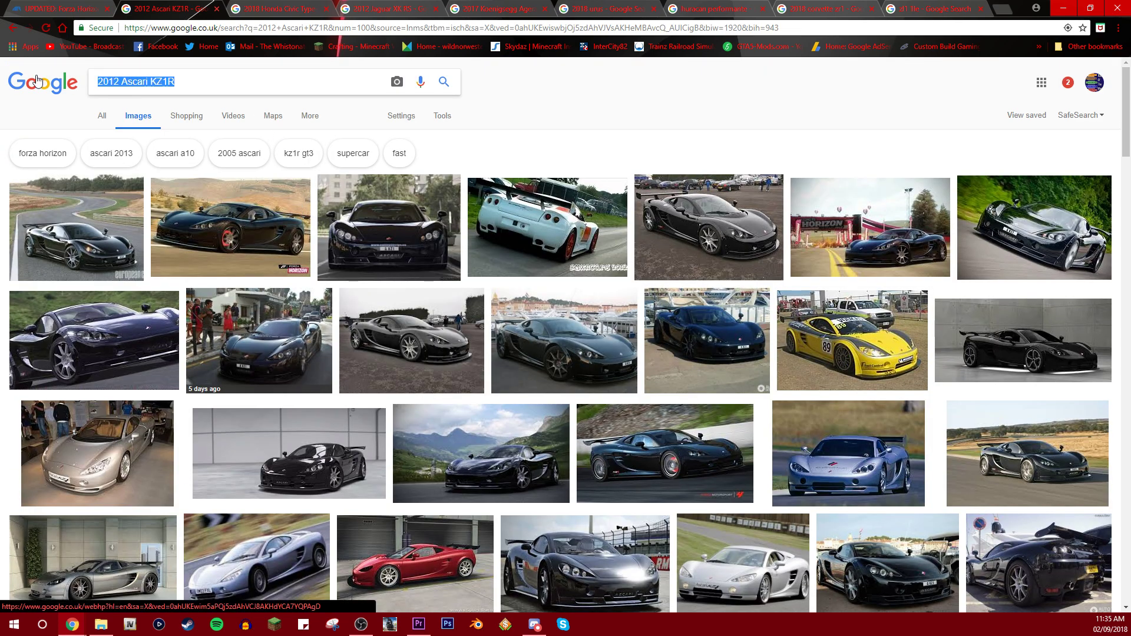
type("A")
key("BackSpace")
type("A")
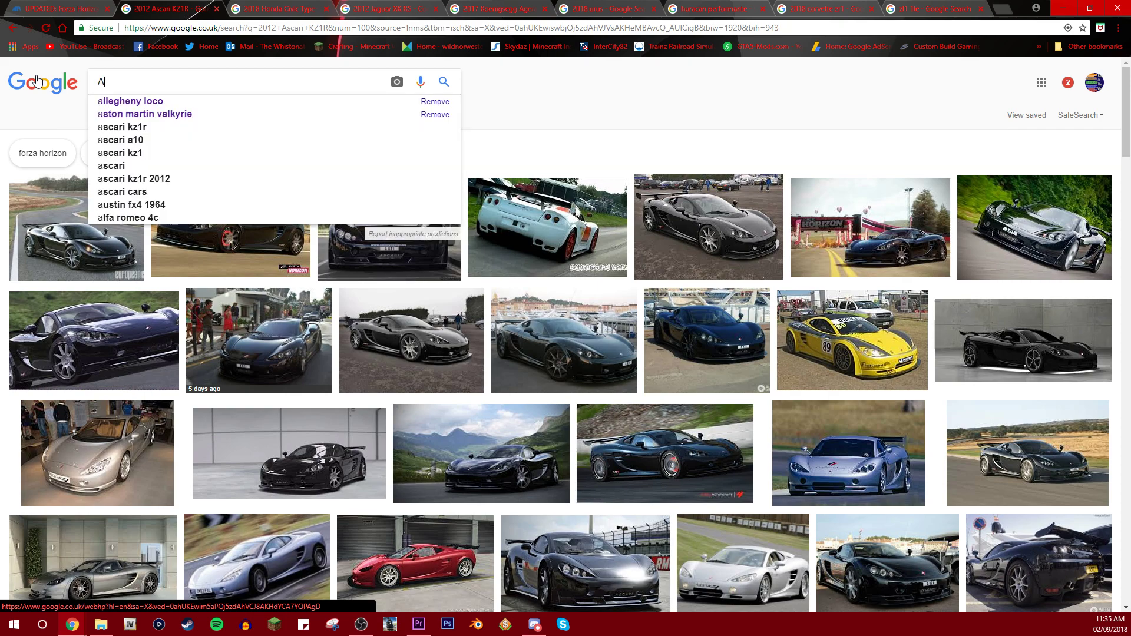
type("S")
key("BackSpace")
key("BackSpace")
type("scari ")
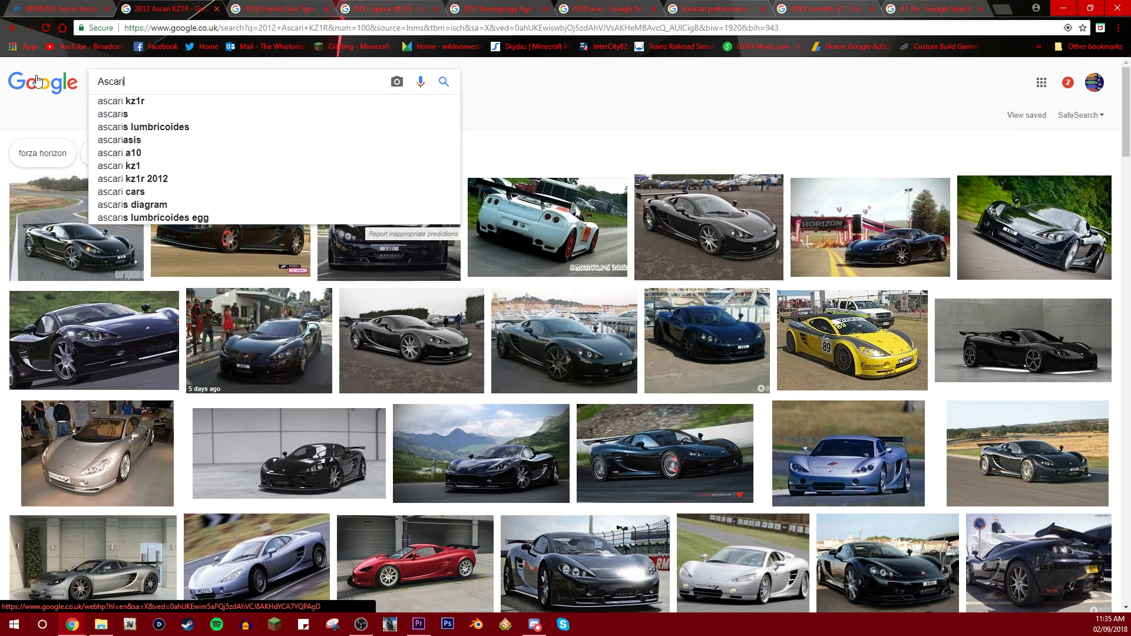
type("a10")
key("Return")
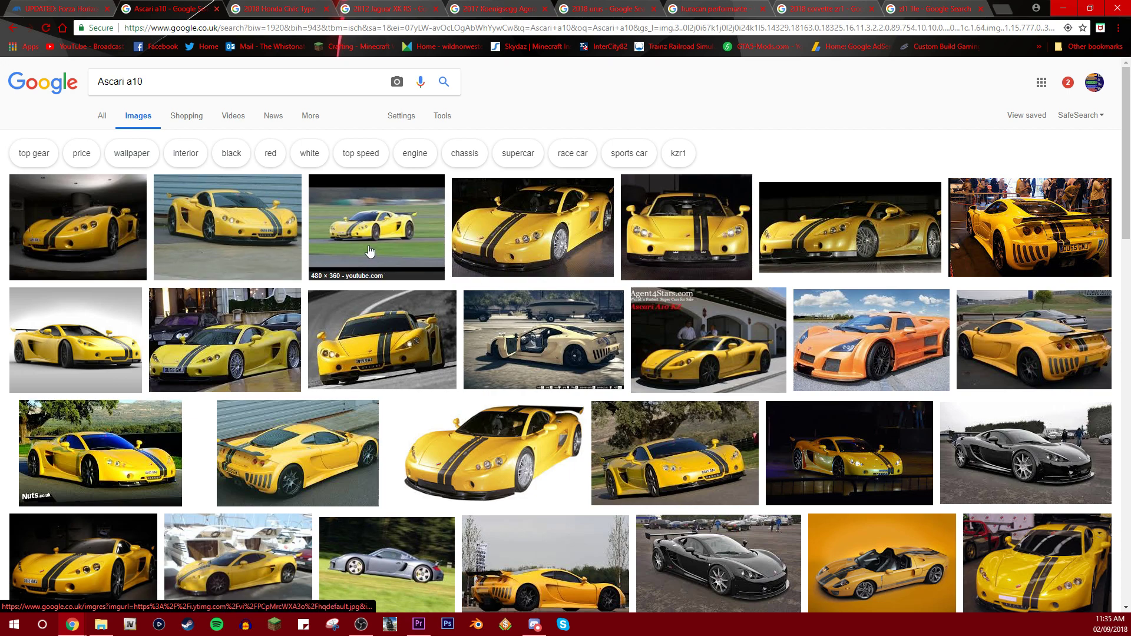
scroll(362, 252, "down", 4)
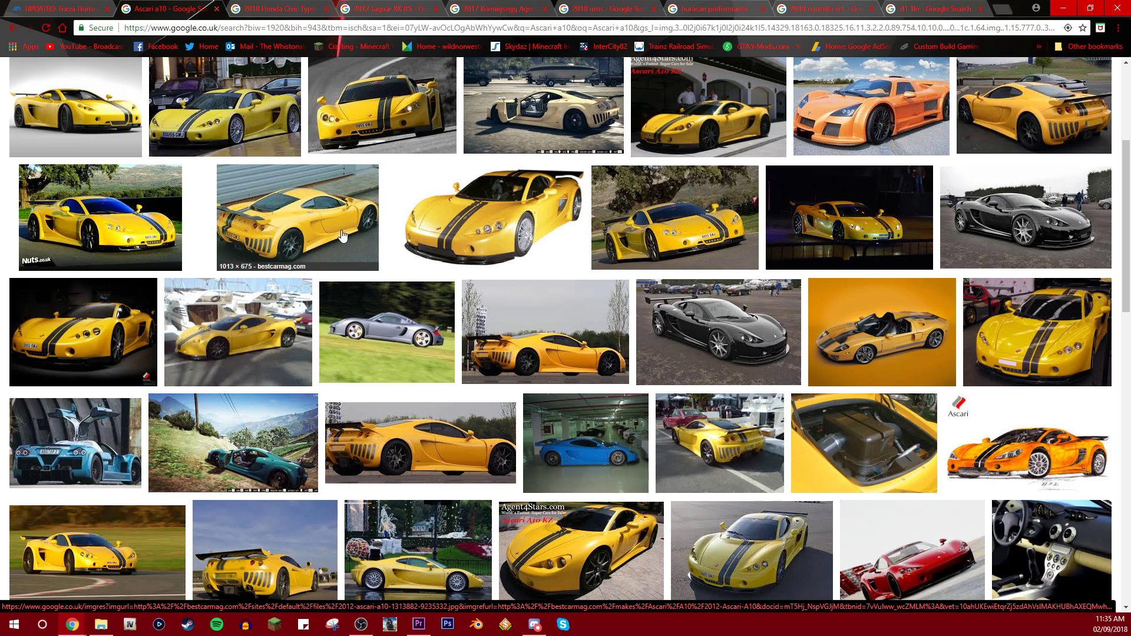
scroll(340, 234, "up", 4)
Search Google for the 2013 Ariel Atom, enlarge an image result, and return to the list
key("ctrl+shift+Tab")
scroll(303, 206, "up", 1)
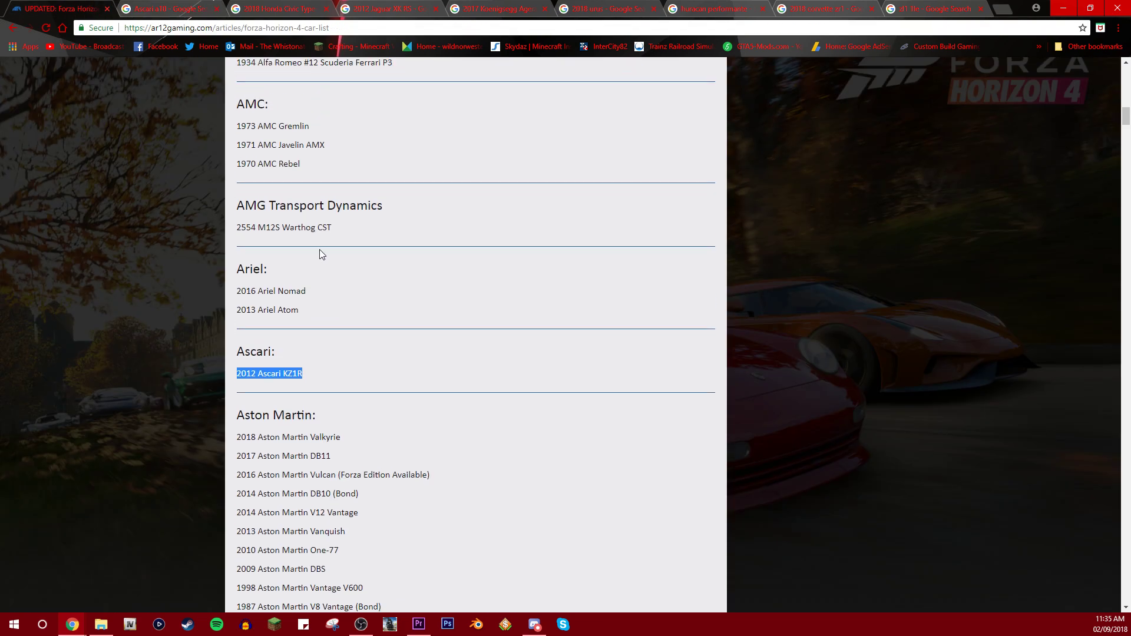
left_click(288, 295)
scroll(288, 294, "up", 1)
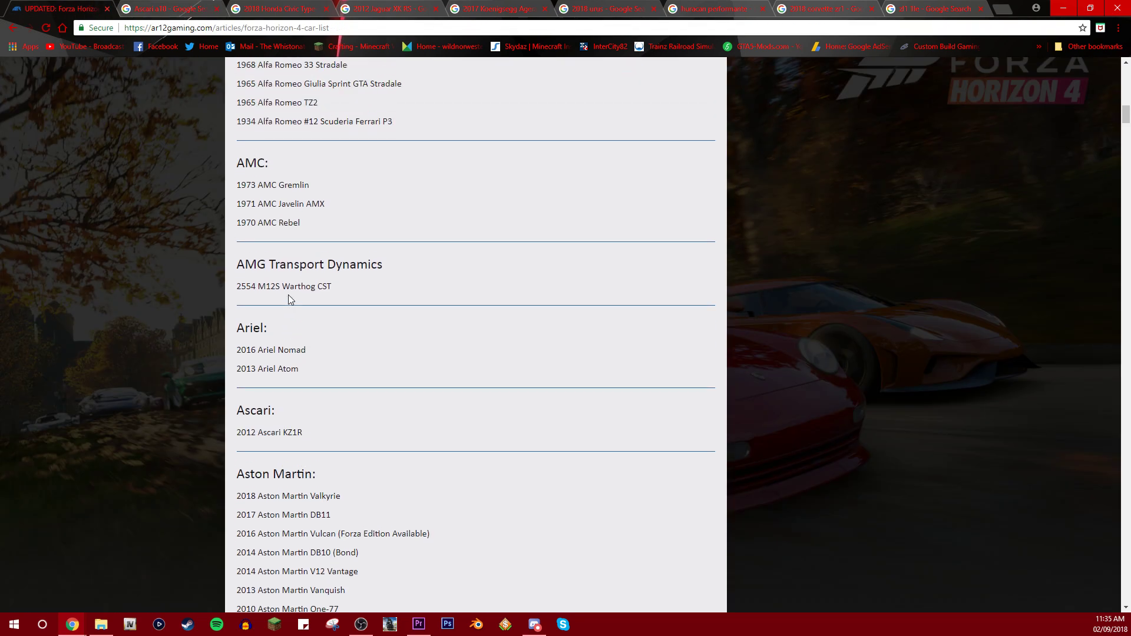
scroll(265, 372, "up", 1)
left_click_drag(325, 428, 232, 431)
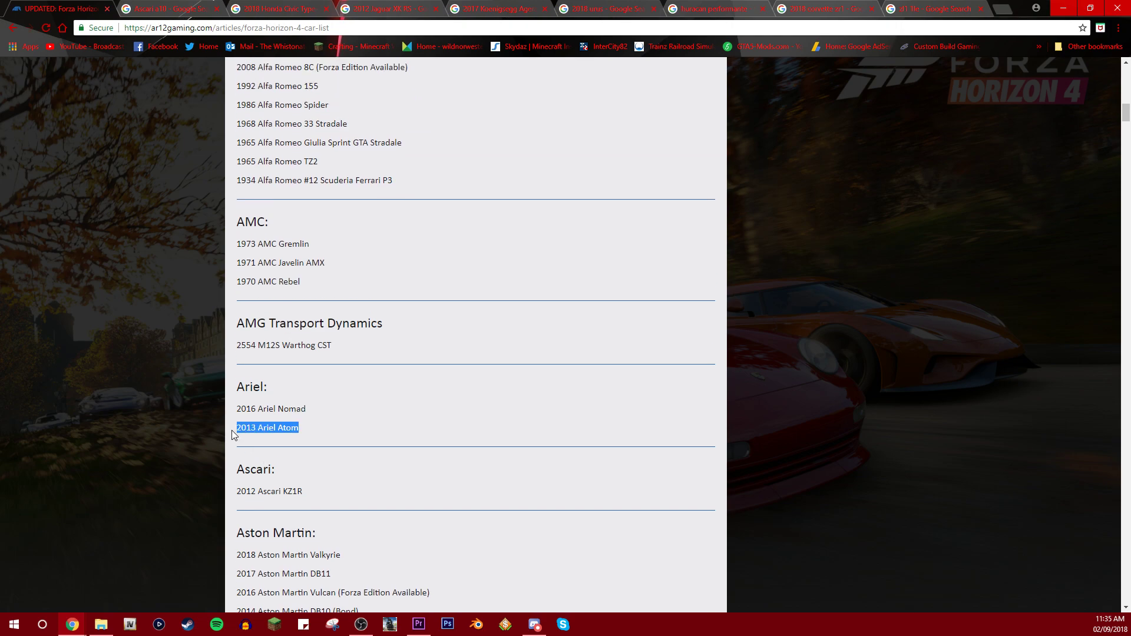
right_click(234, 429)
left_click(274, 448)
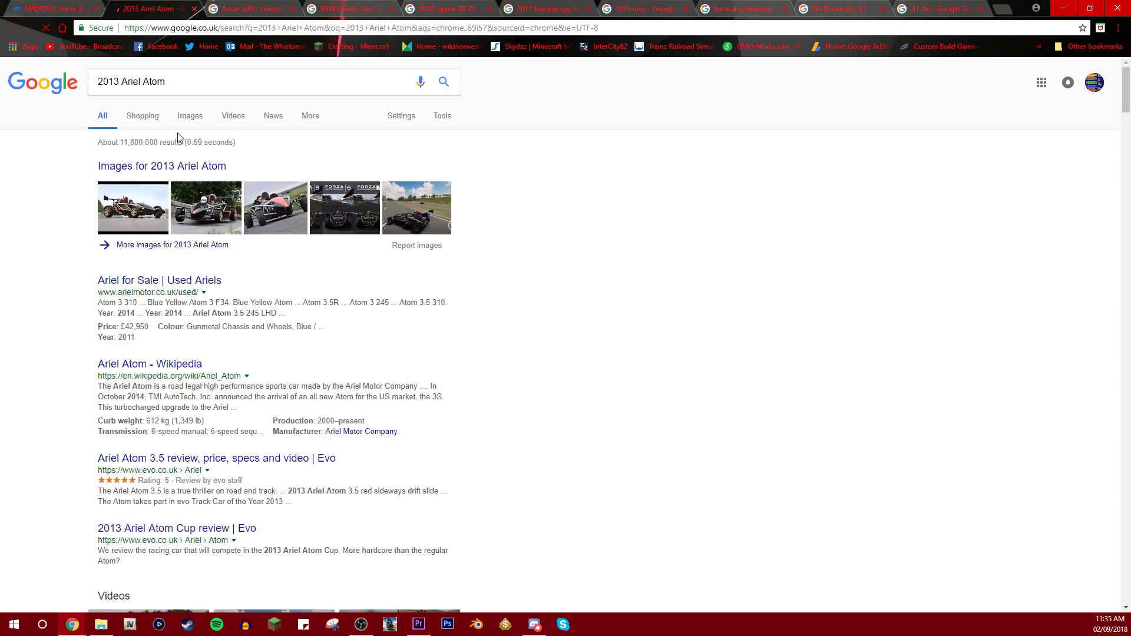
left_click(159, 206)
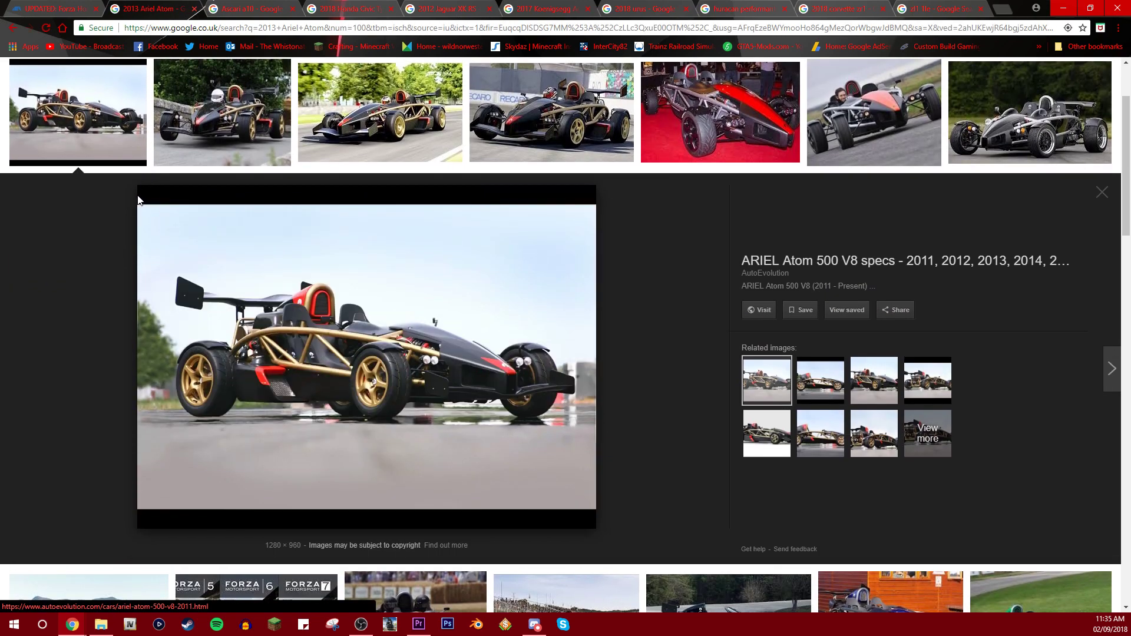
scroll(142, 204, "up", 1)
left_click(53, 9)
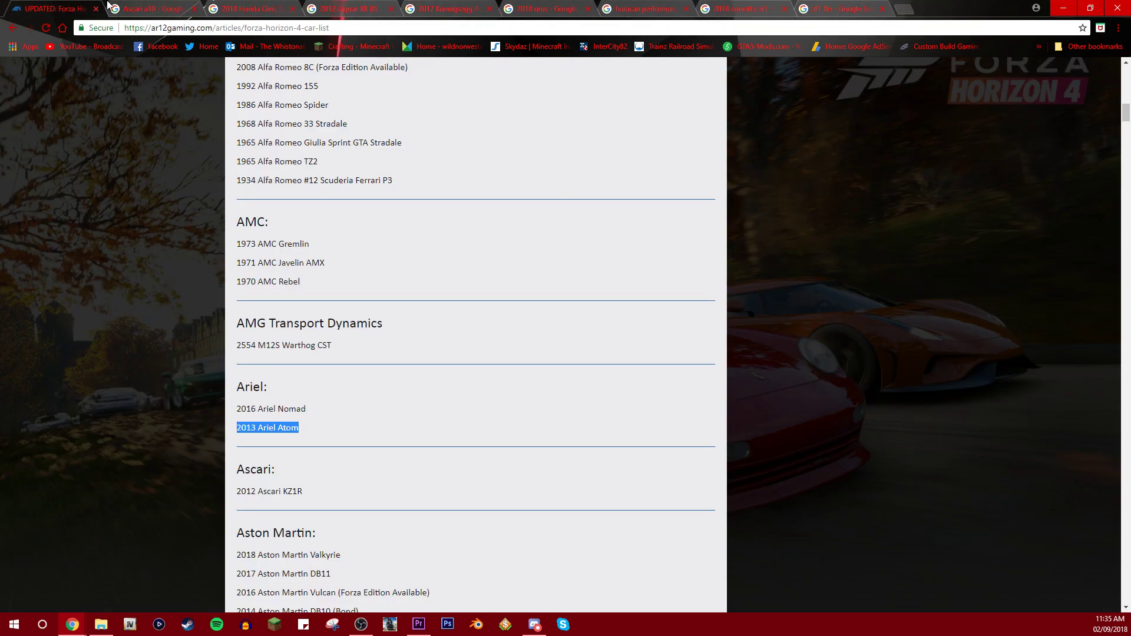
scroll(304, 242, "up", 1)
scroll(303, 244, "up", 1)
Clear the Ariel Atom selection and scroll up to the article introduction
left_click(227, 202)
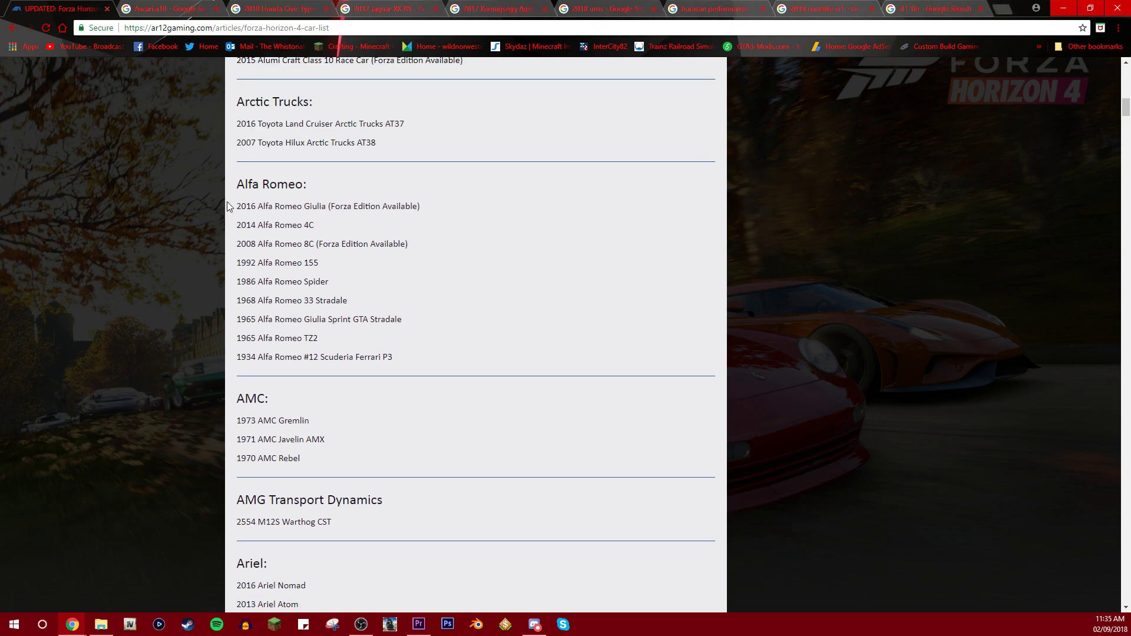
scroll(346, 232, "up", 2)
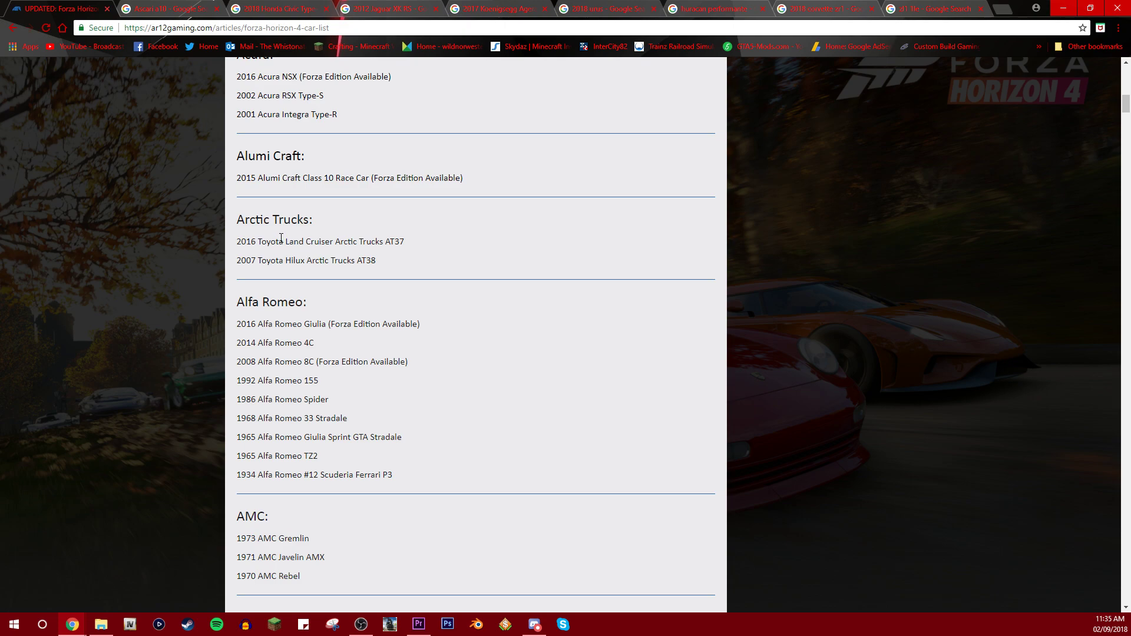
scroll(281, 239, "up", 1)
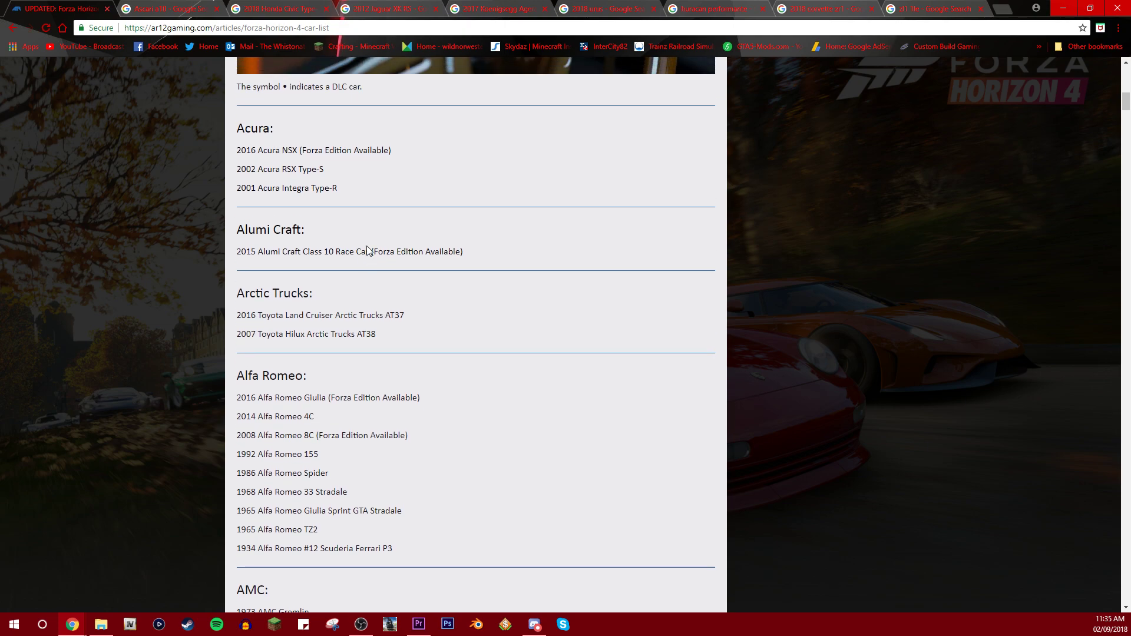
scroll(369, 250, "up", 2)
scroll(403, 299, "up", 1)
scroll(374, 353, "up", 2)
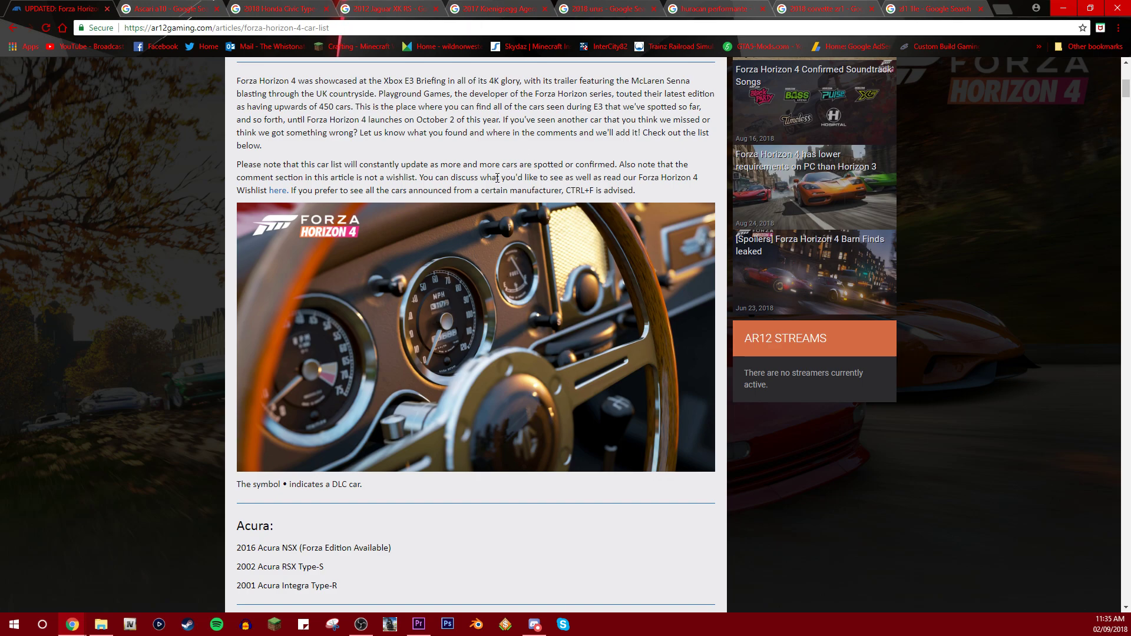
scroll(497, 178, "up", 3)
scroll(500, 217, "up", 2)
scroll(346, 295, "down", 1)
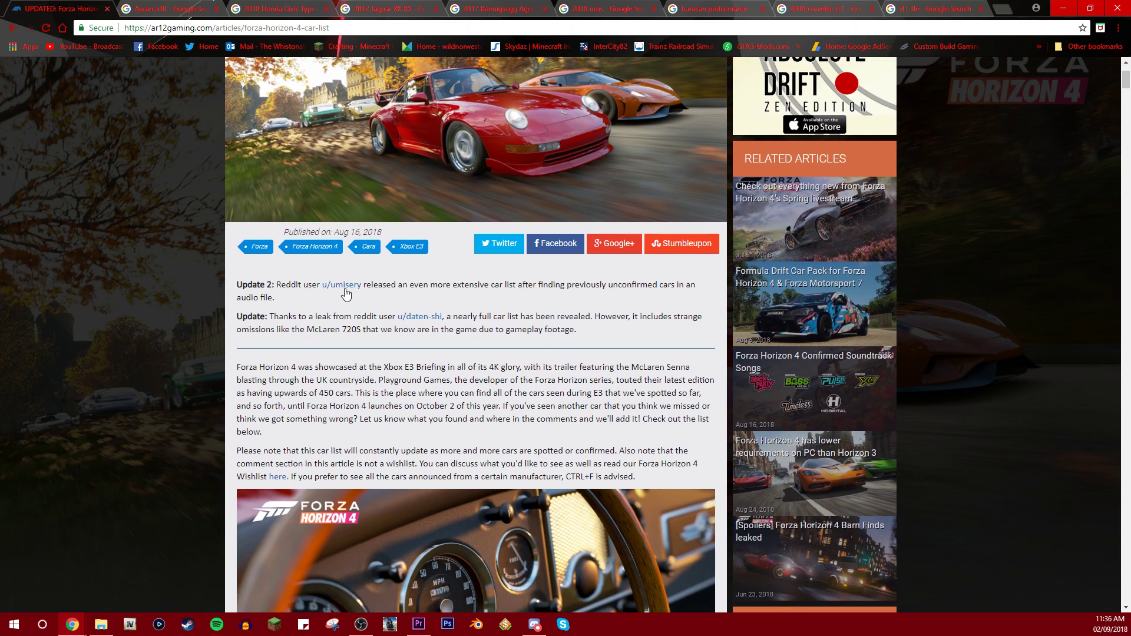
scroll(346, 295, "down", 1)
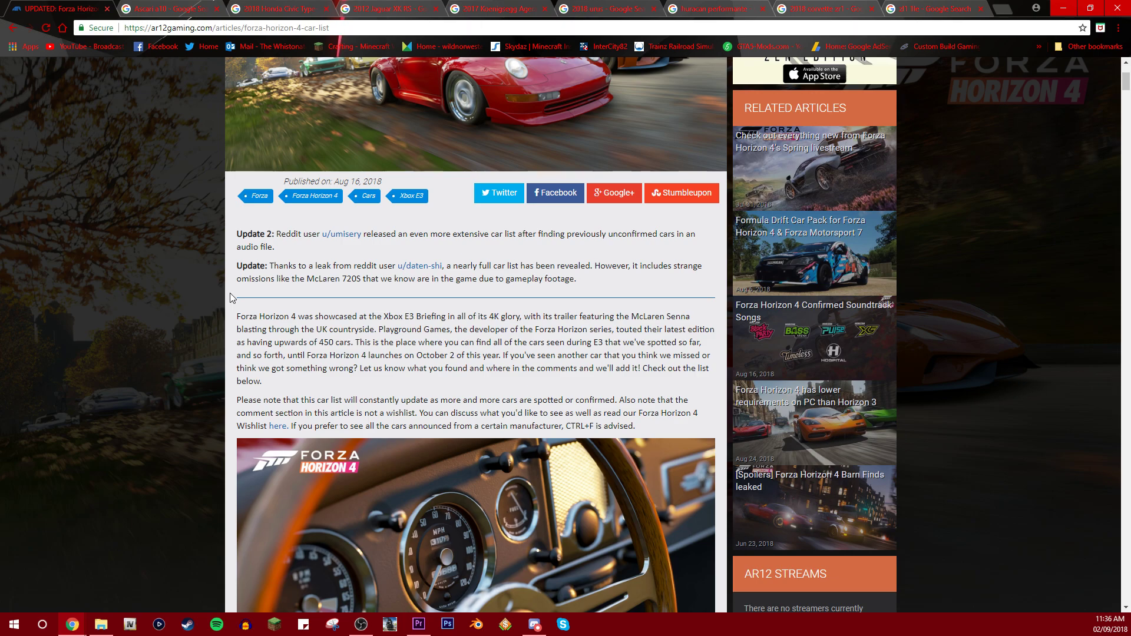
scroll(234, 298, "up", 1)
scroll(235, 296, "down", 3)
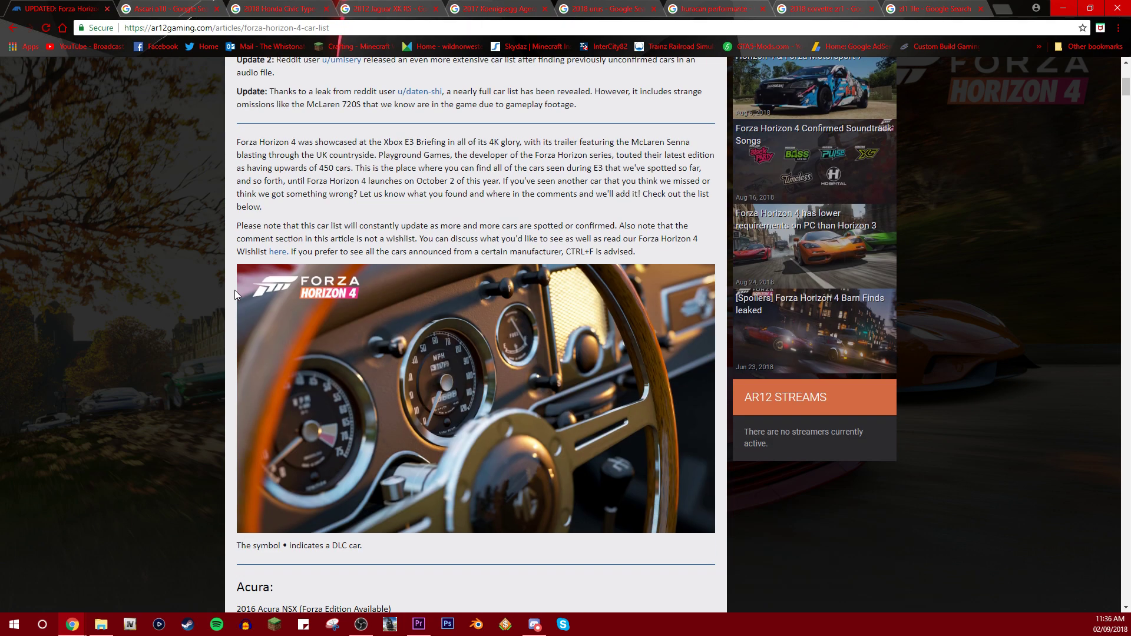
scroll(235, 290, "up", 4)
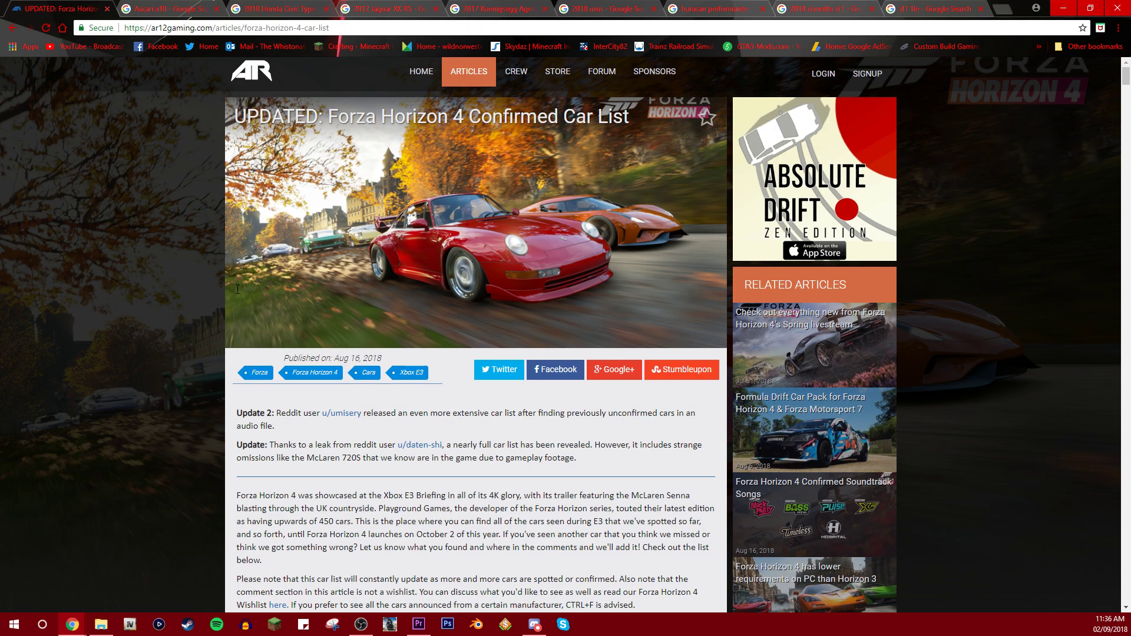
Open the car-list leaker's Reddit profile in a background tab, view it, then return to the Forza article
middle_click(420, 442)
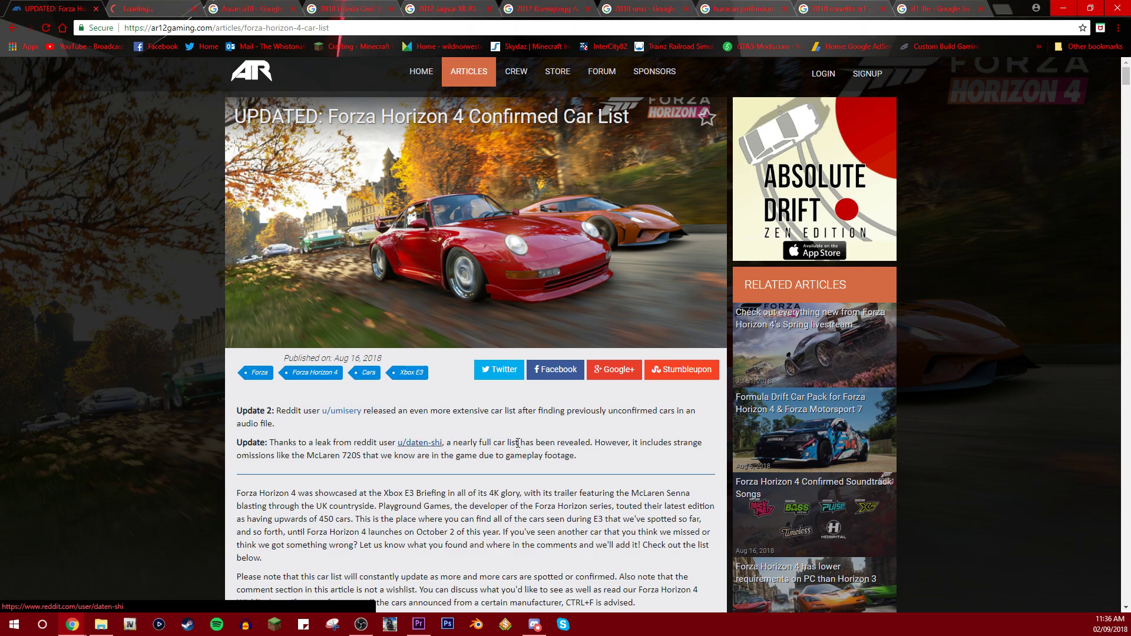
scroll(322, 454, "down", 1)
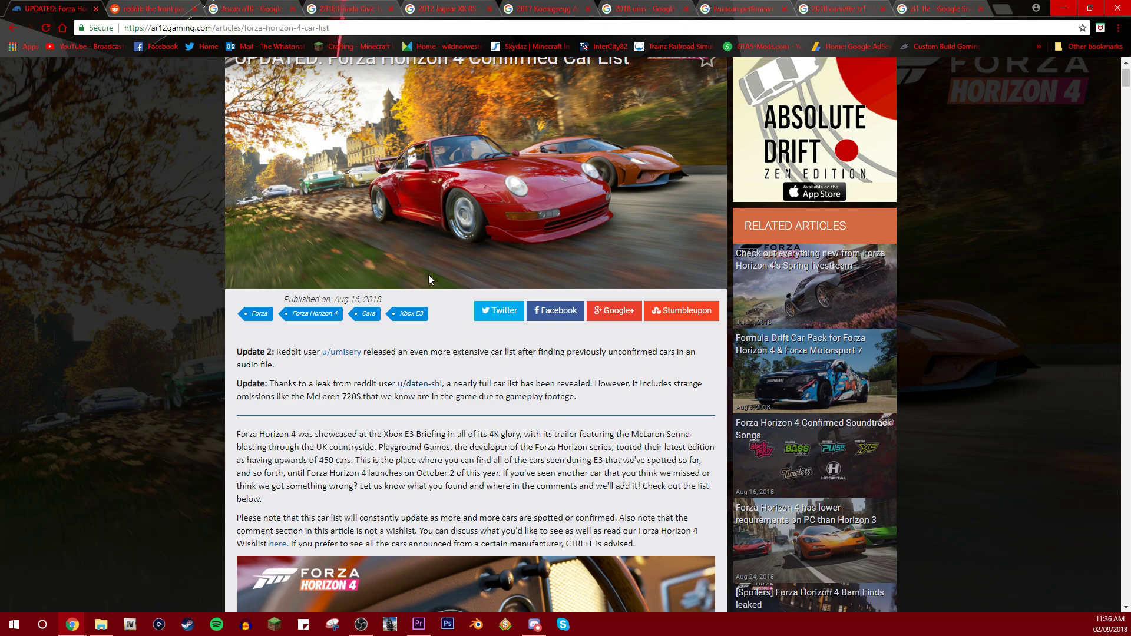
scroll(365, 217, "down", 2)
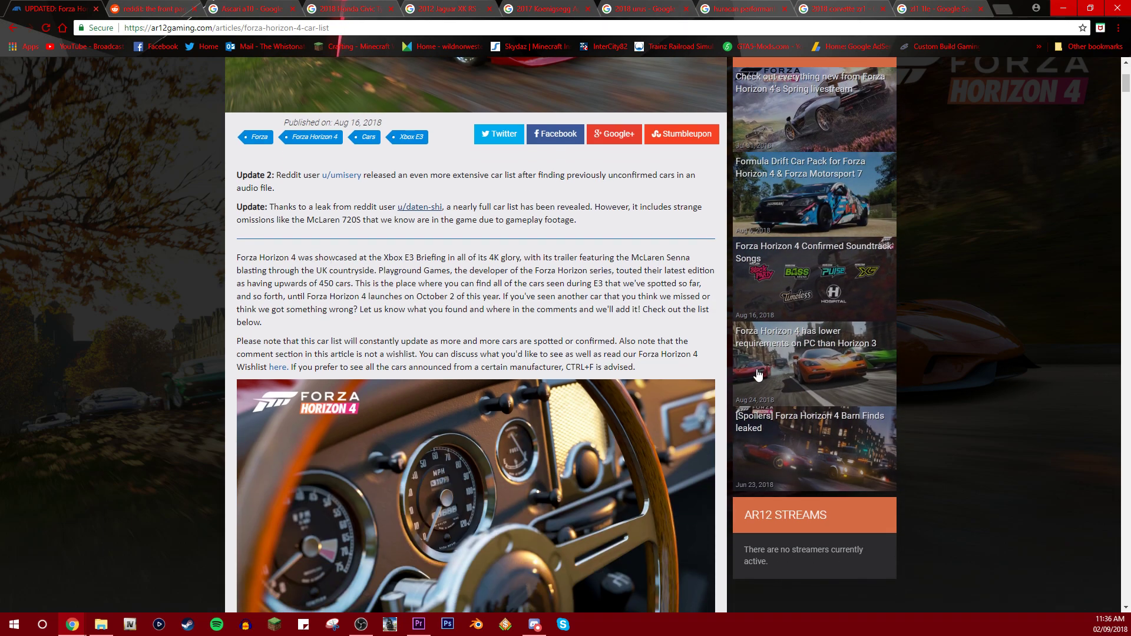
left_click(125, 7)
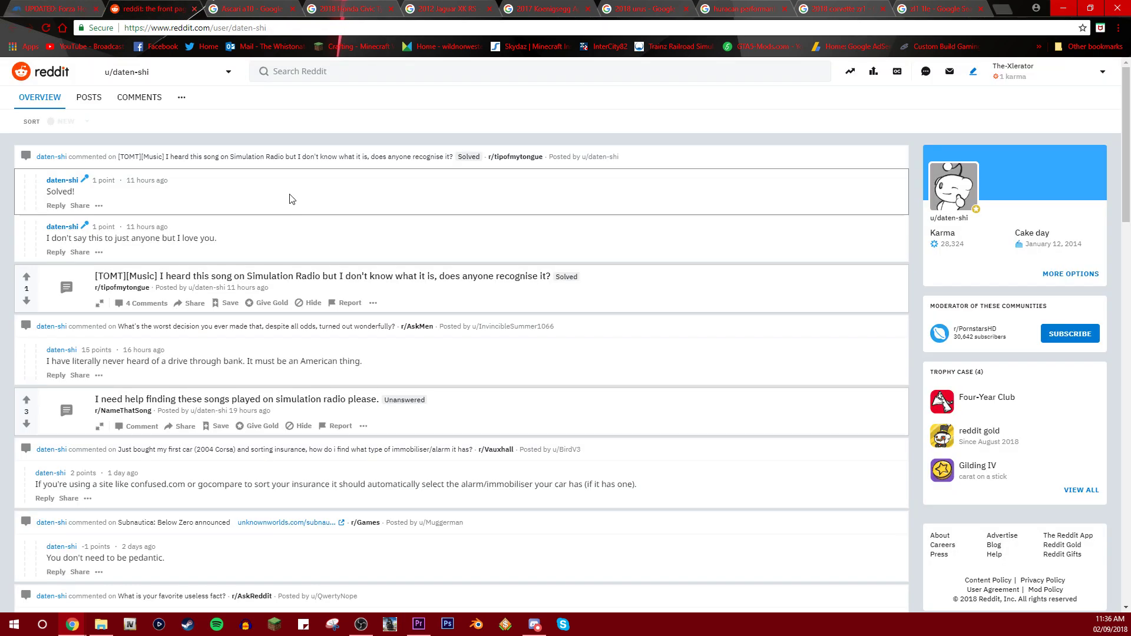
left_click(84, 8)
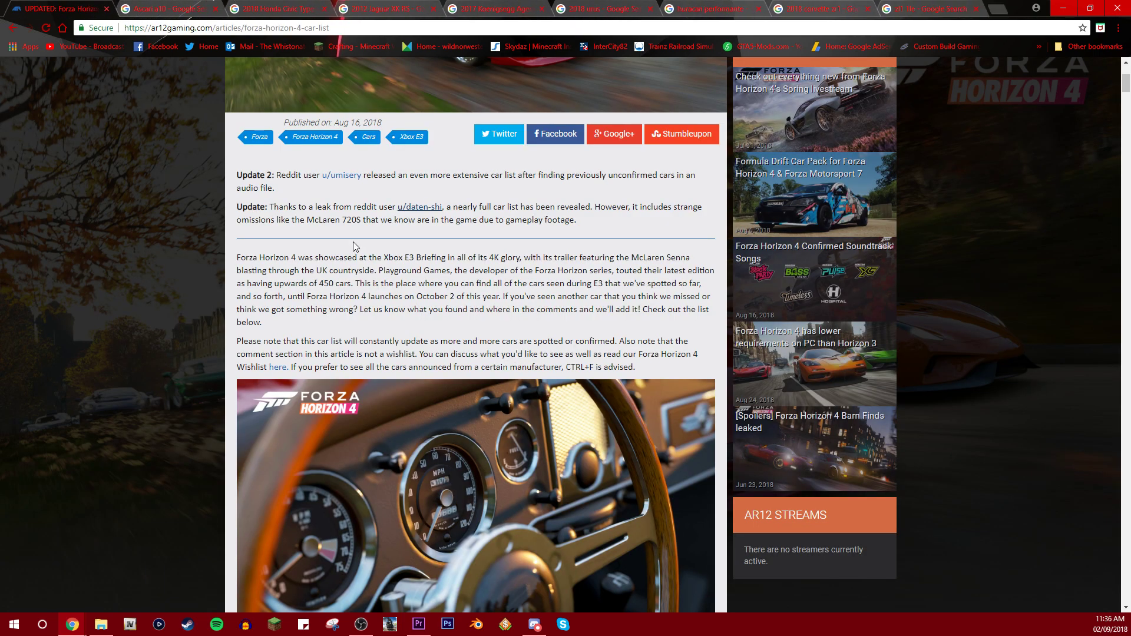
scroll(348, 243, "down", 1)
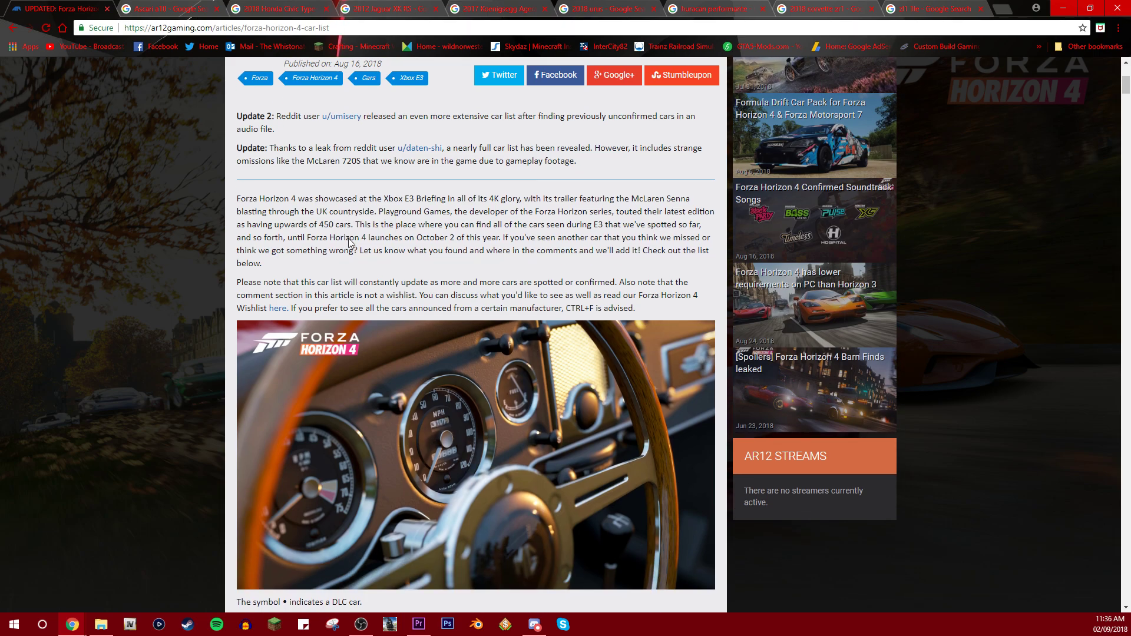